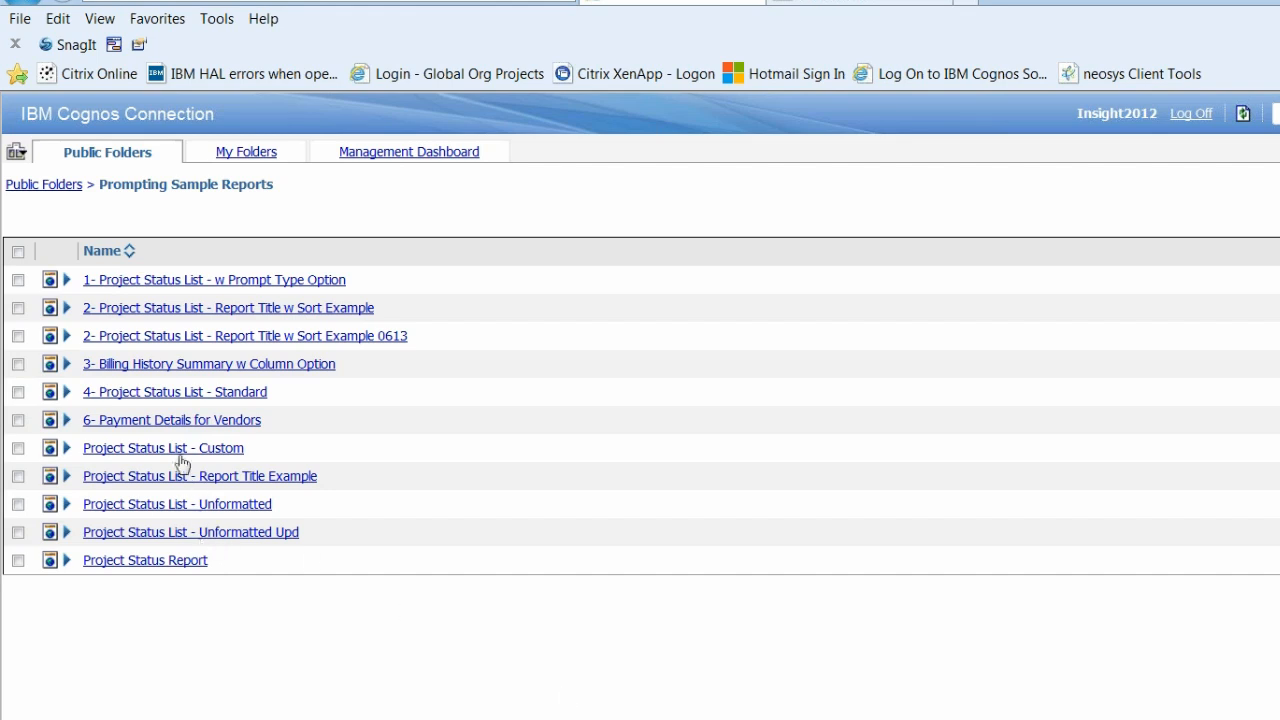
# Step: Run the "4- Project Status List - Standard" report, view its output, and return to the list of prompting sample reports
pyautogui.click(195, 392)
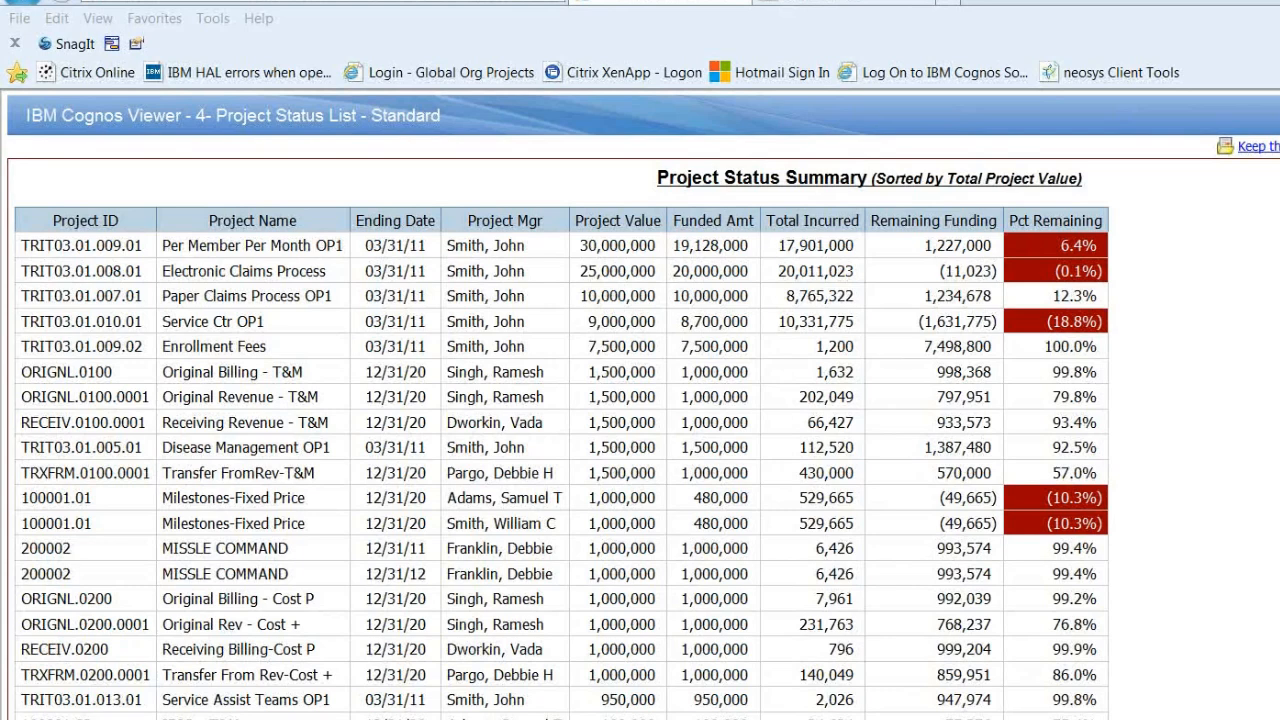
pyautogui.click(1279, 115)
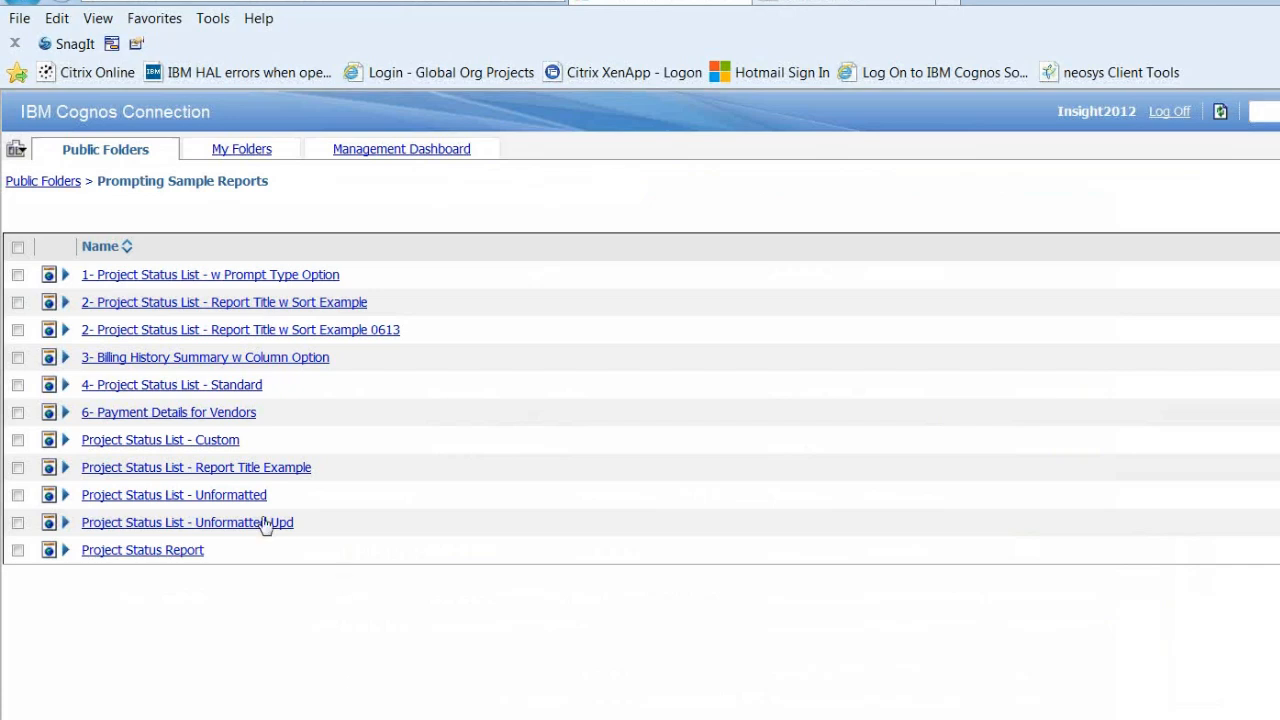
# Step: Run "1- Project Status List - w Prompt Type Option" and choose Select from List of Projects as the prompt type
pyautogui.click(281, 281)
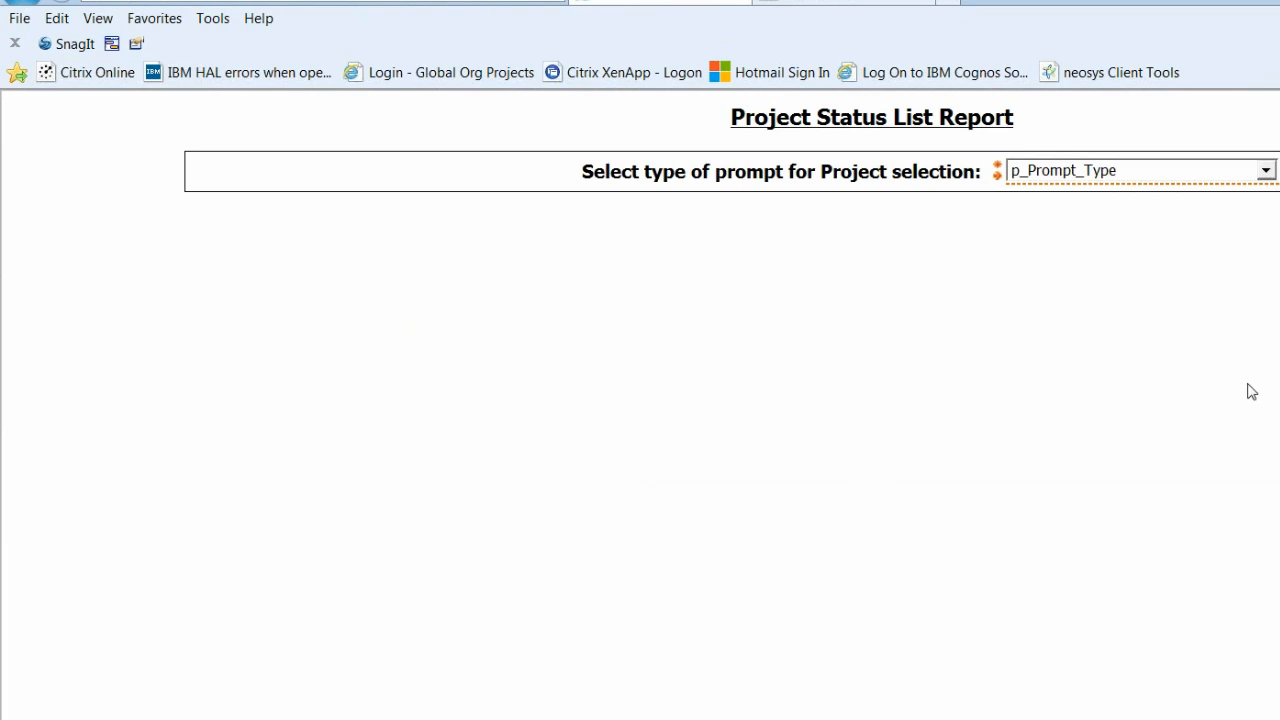
pyautogui.click(1266, 173)
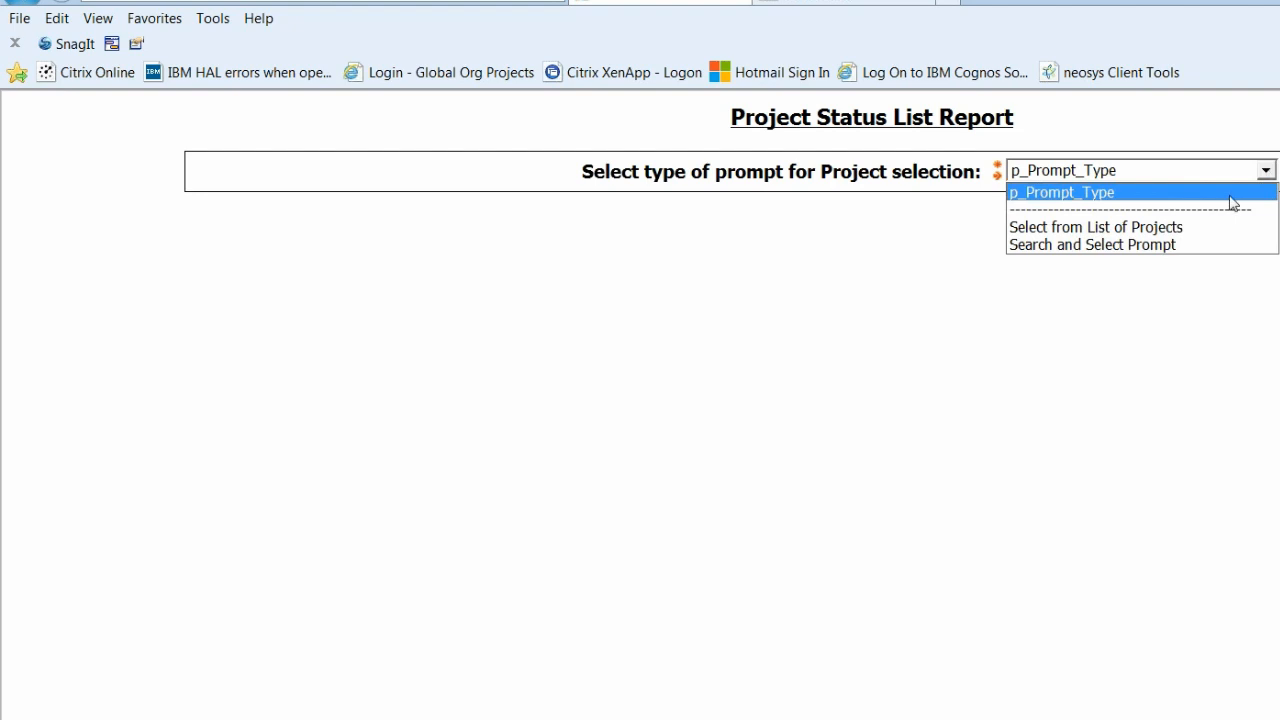
pyautogui.click(1175, 228)
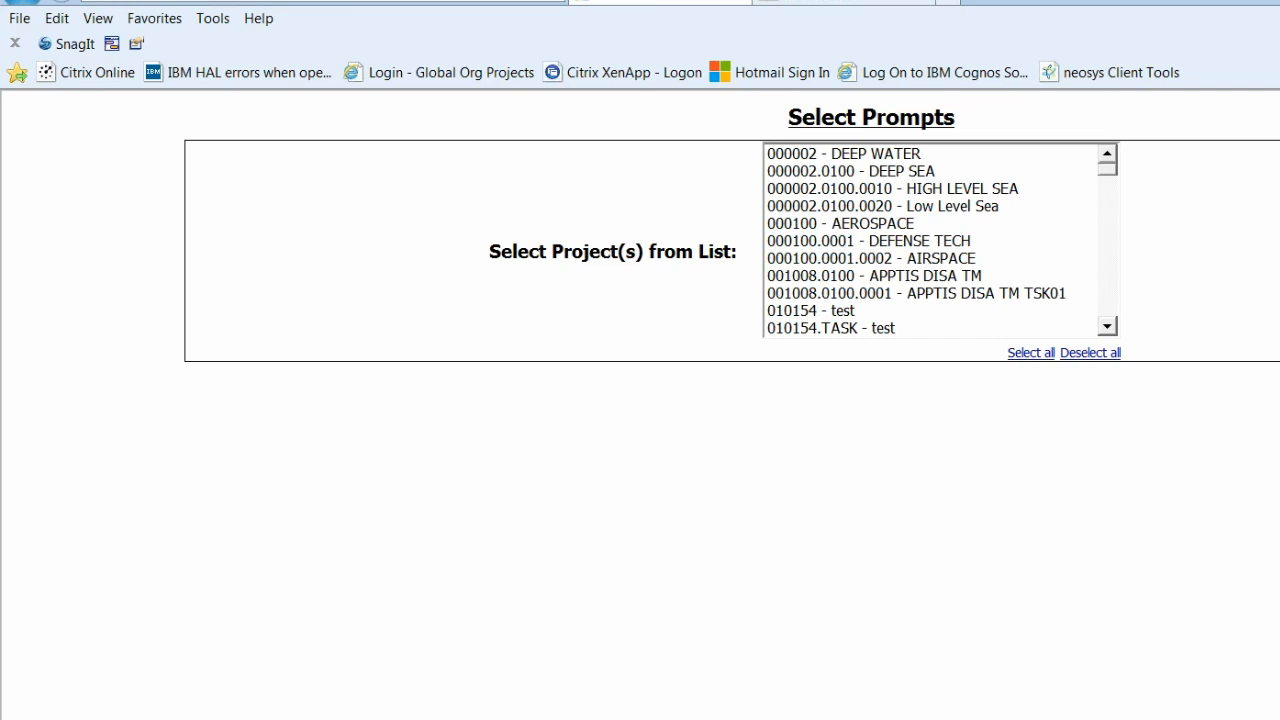
# Step: Select projects 100001.02 - IDIQ - T&M and 100001.01 - Milestones-Fixed Price together in the project list prompt
pyautogui.scroll(-1, 640, 405)
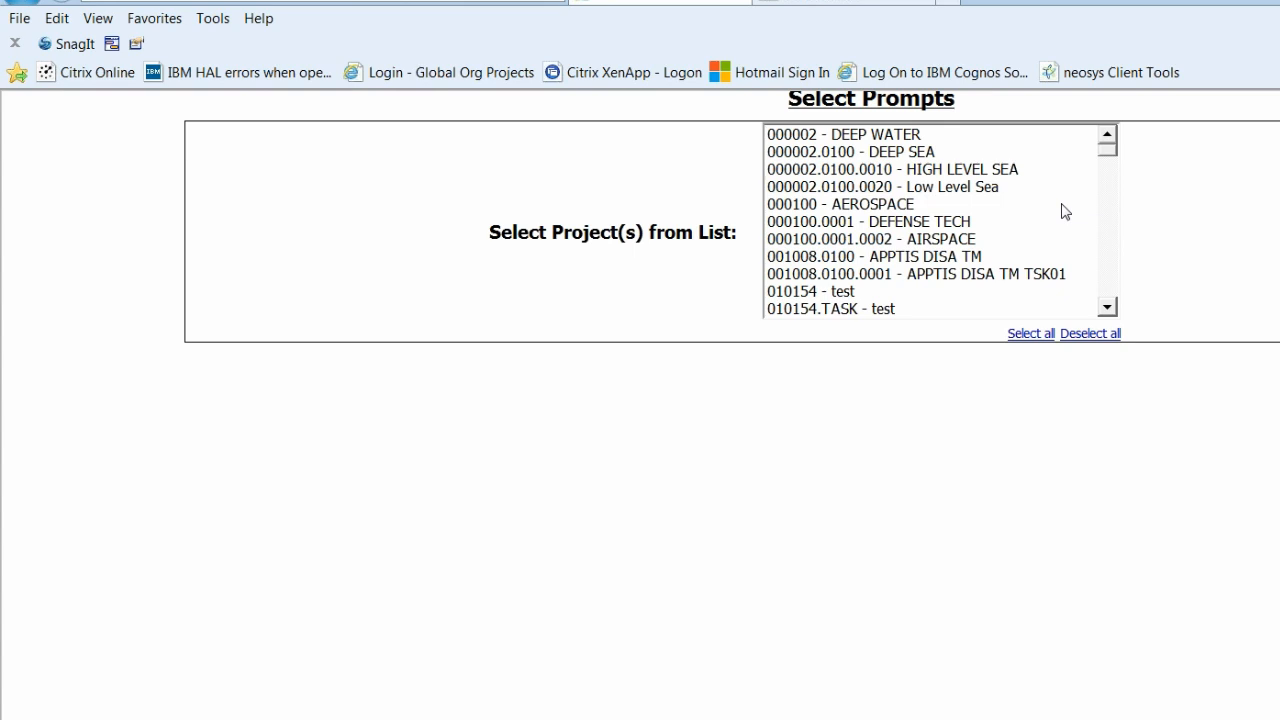
pyautogui.click(1107, 294)
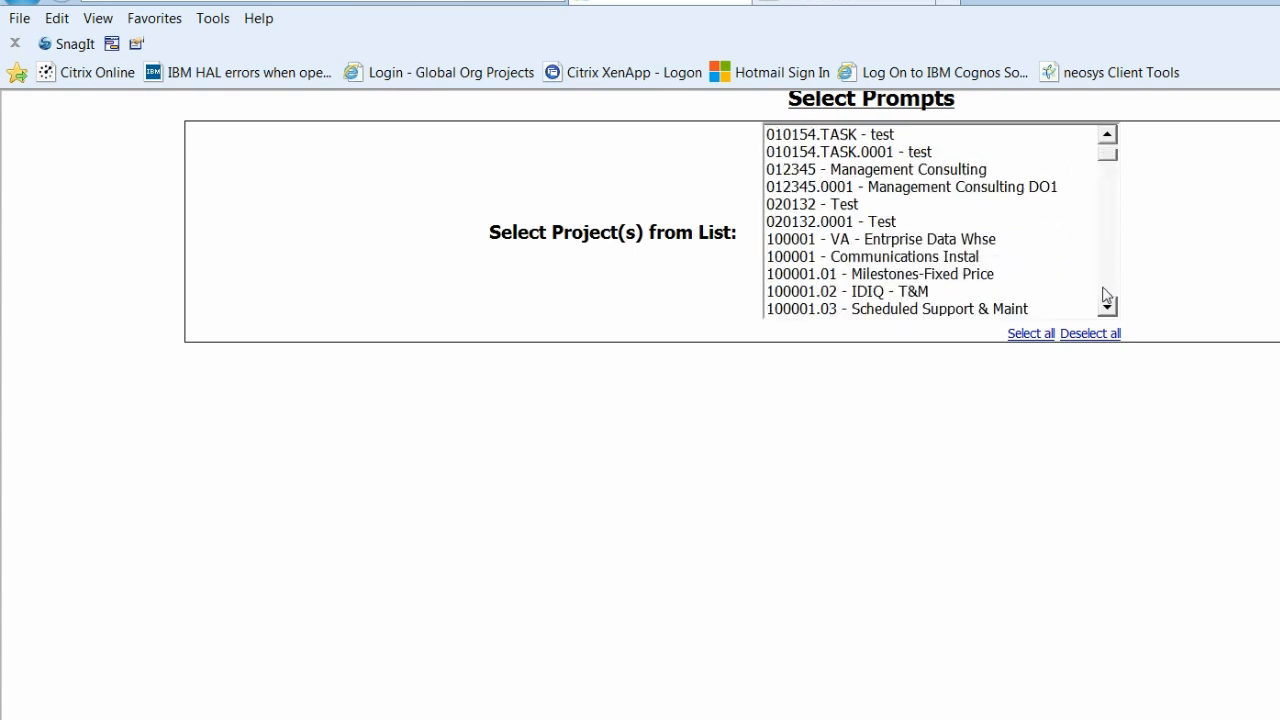
pyautogui.click(915, 278)
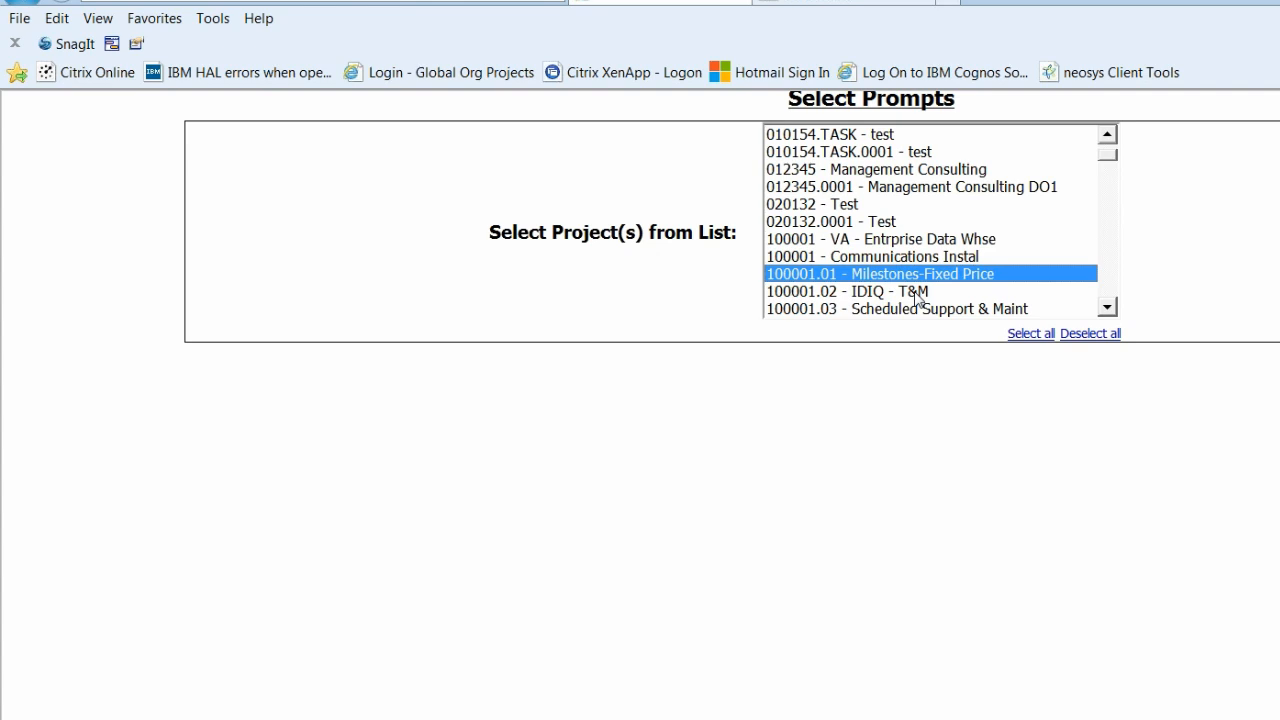
pyautogui.click(917, 293)
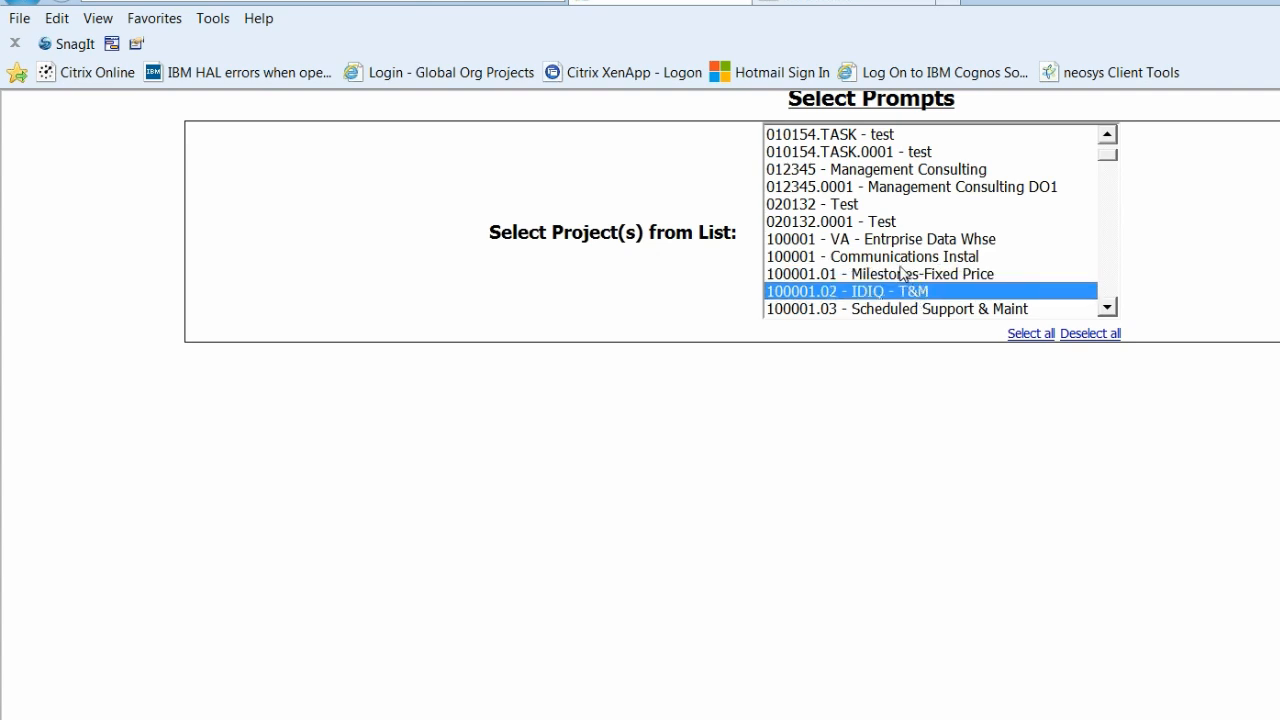
pyautogui.keyDown('ctrl'); pyautogui.click(903, 273); pyautogui.keyUp('ctrl')
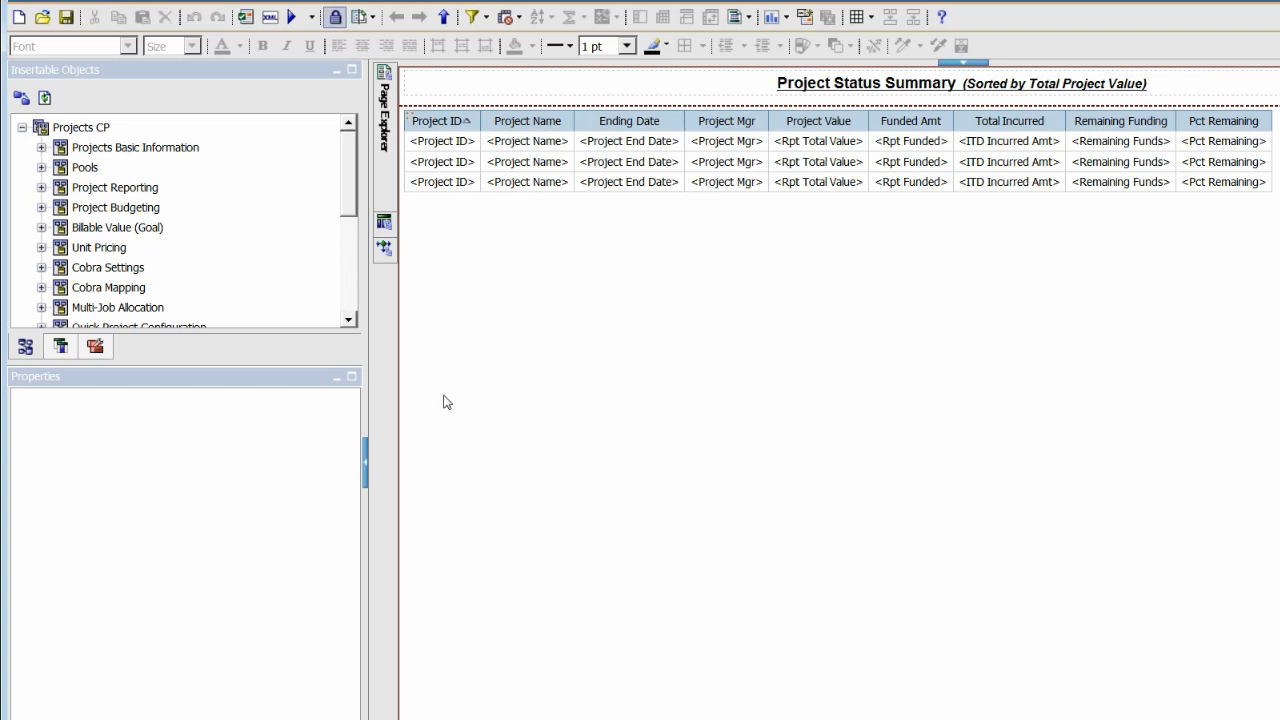
# Step: Open Prompt Page1 of the Project Status Summary report in Report Studio
pyautogui.click(382, 176)
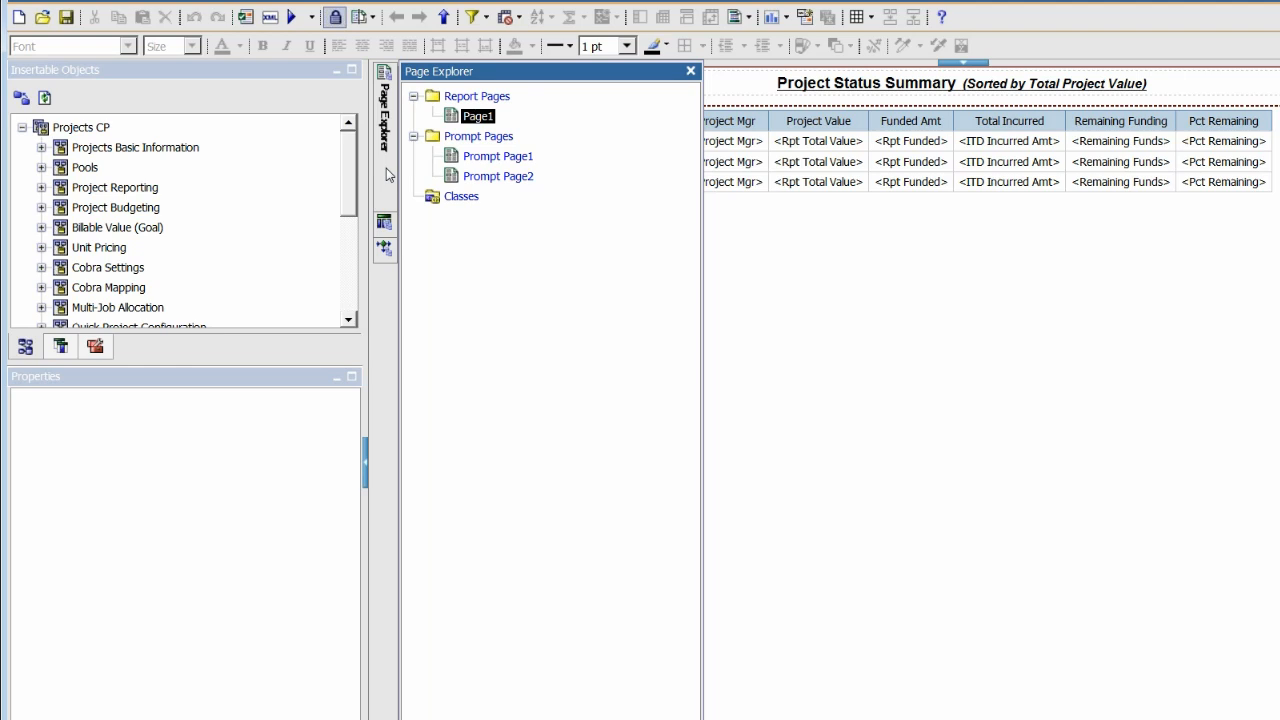
pyautogui.moveTo(388, 231)
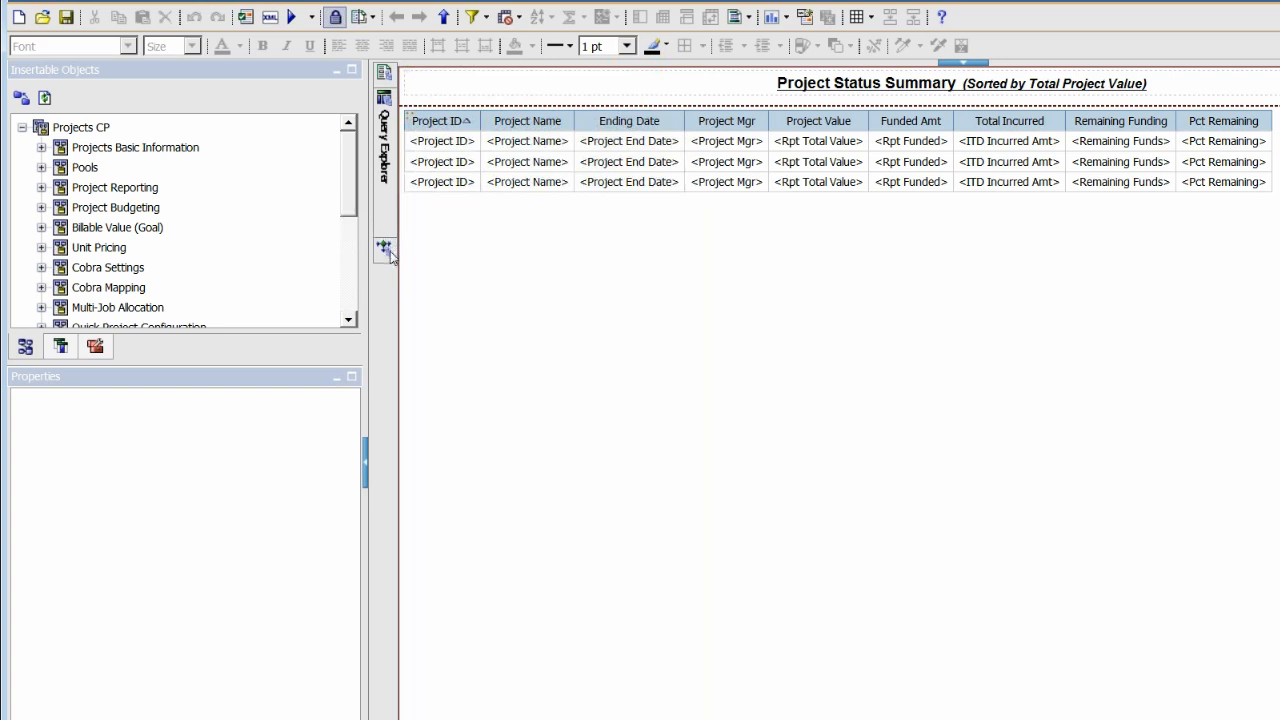
pyautogui.moveTo(391, 257)
pyautogui.moveTo(384, 76)
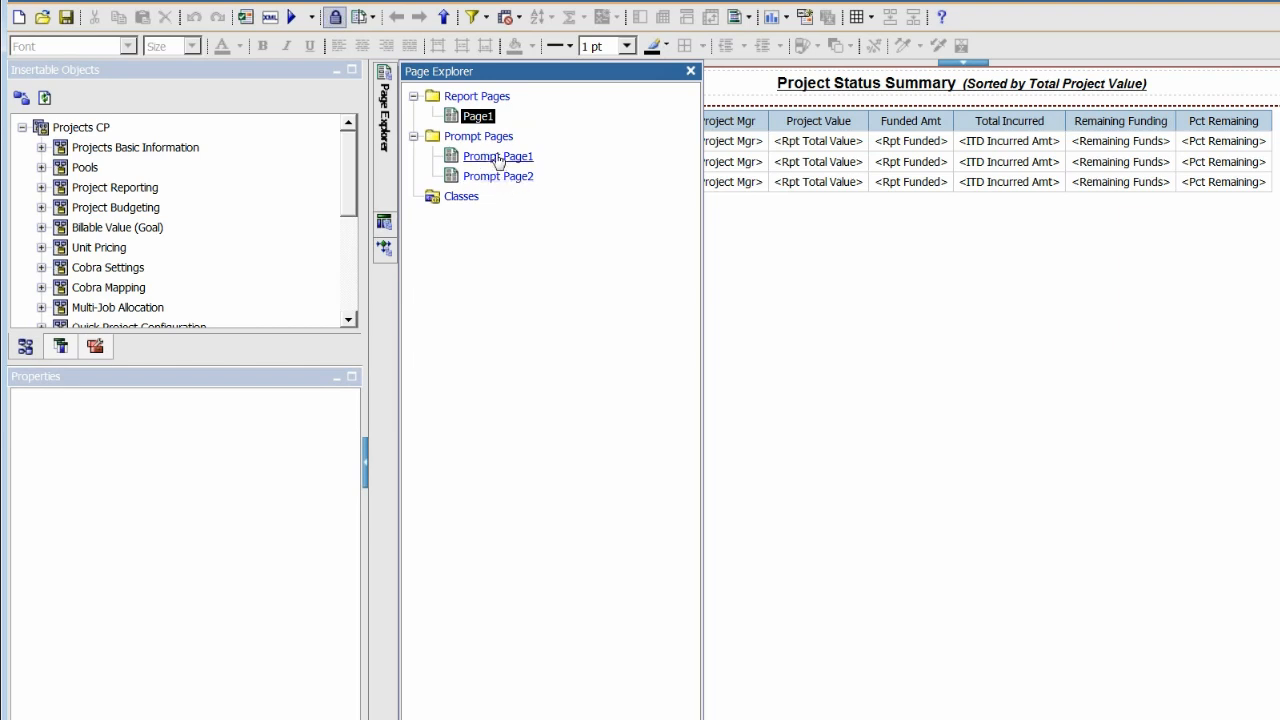
pyautogui.click(498, 157)
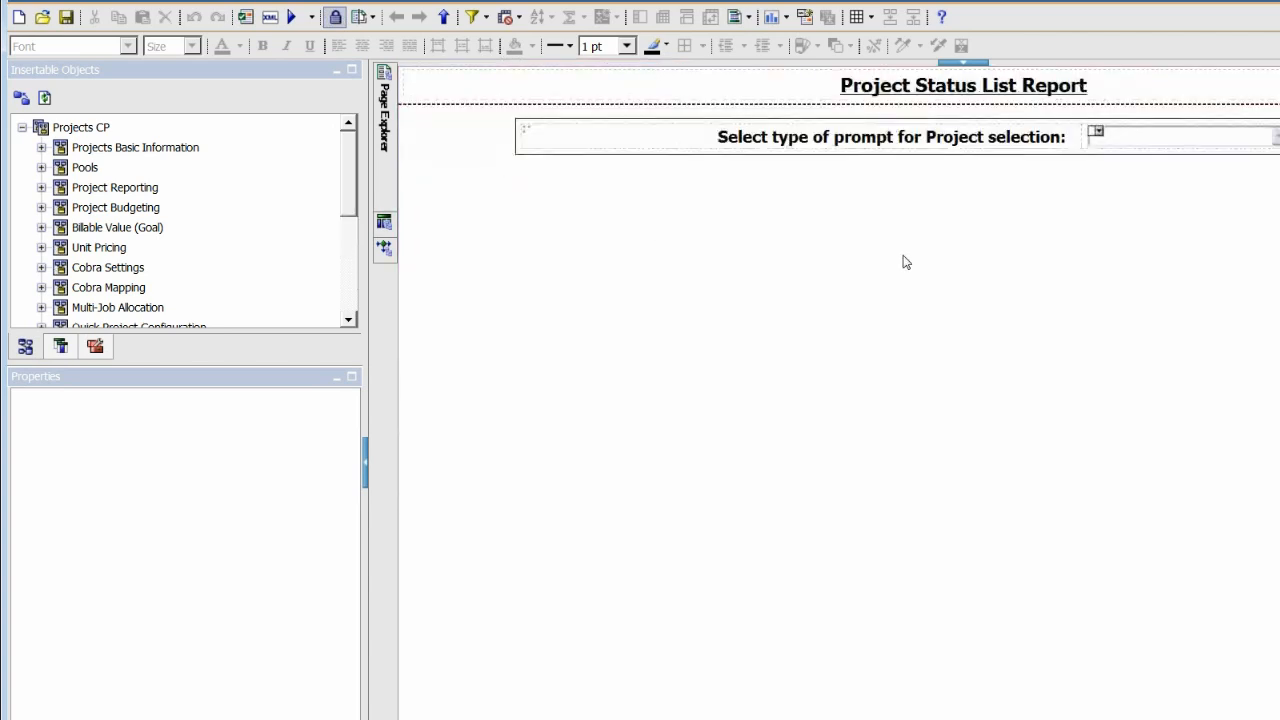
# Step: Examine the use and display values in the static choices of the prompt-type value prompt, leaving the dialog without changes
pyautogui.click(1150, 148)
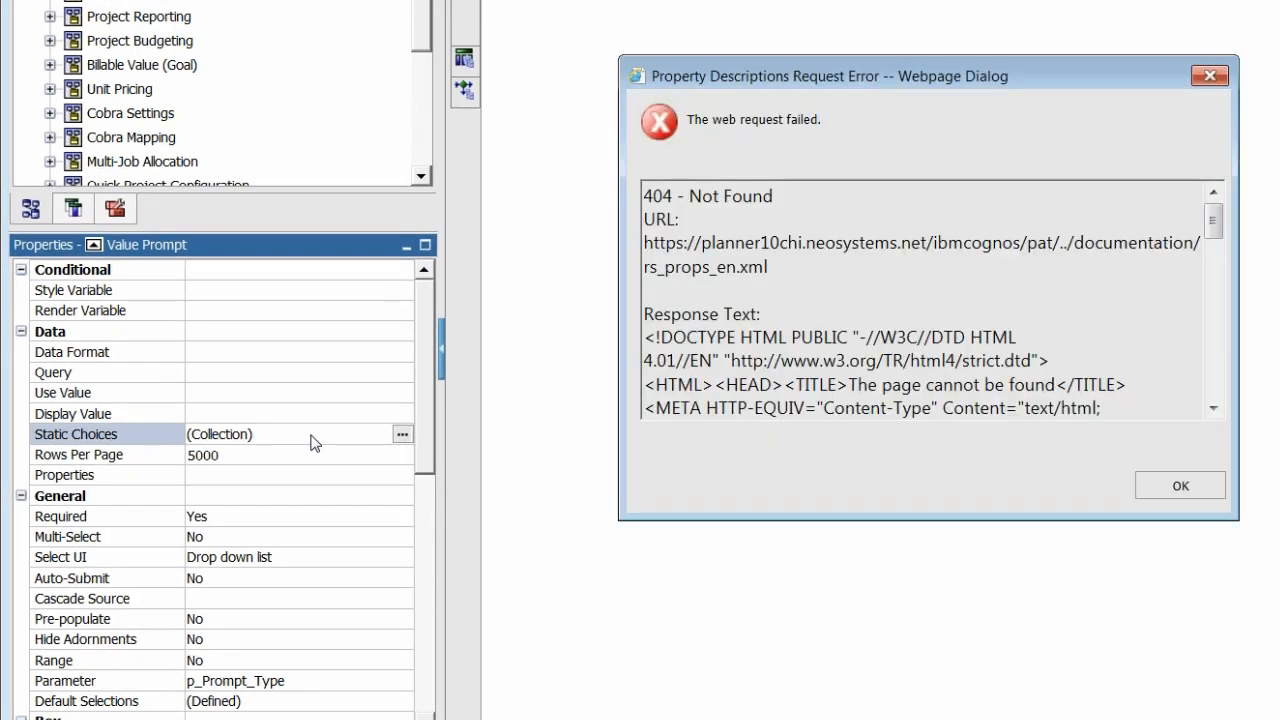
pyautogui.click(1170, 492)
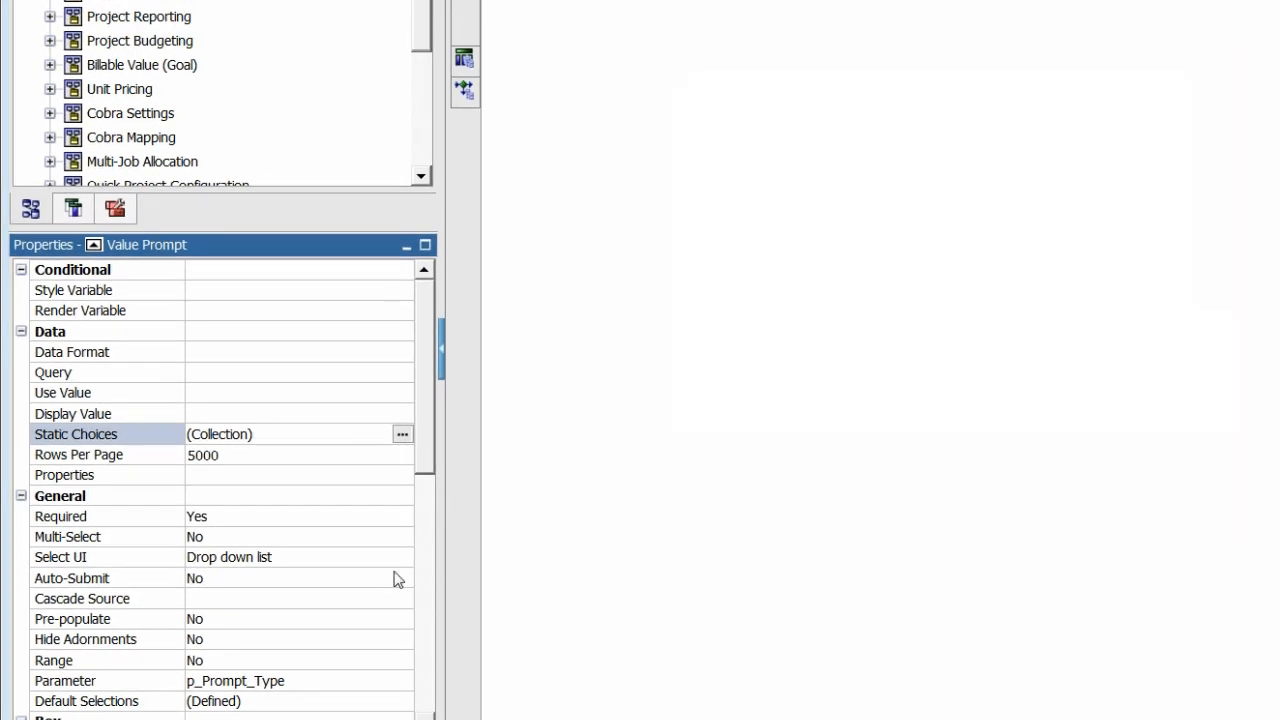
pyautogui.click(402, 435)
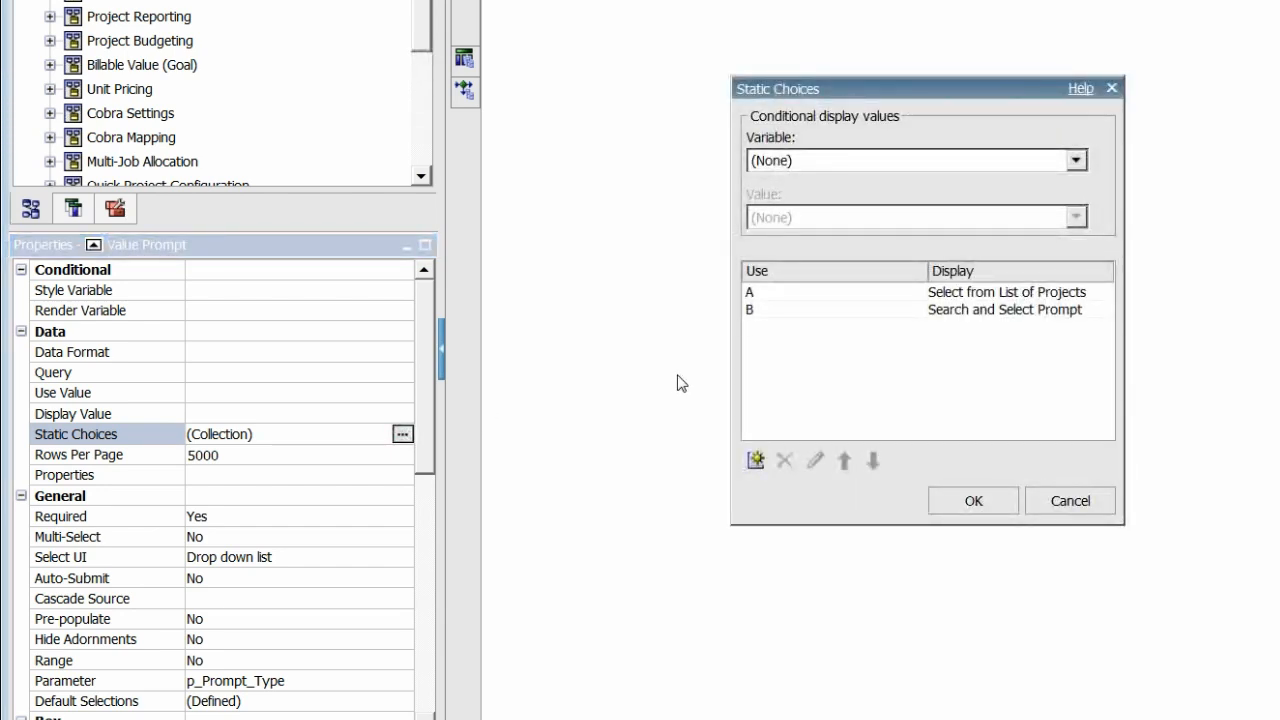
pyautogui.click(856, 308)
pyautogui.click(858, 293)
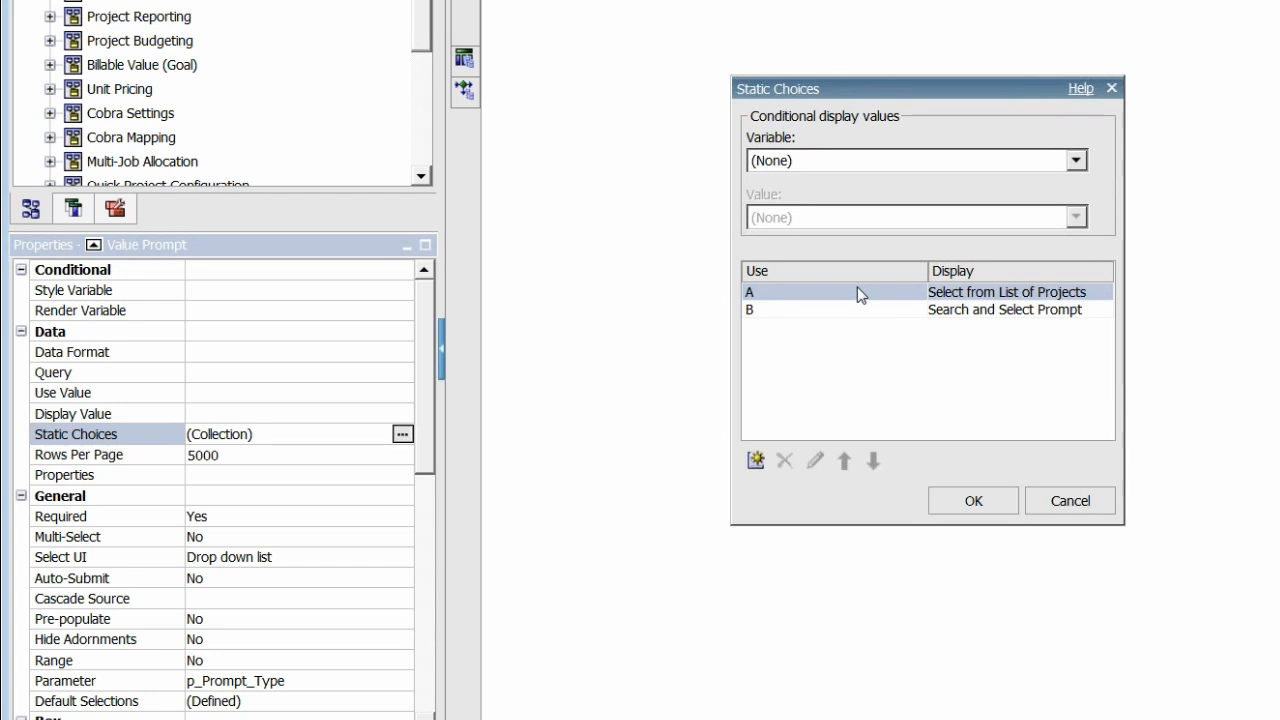
pyautogui.click(861, 294)
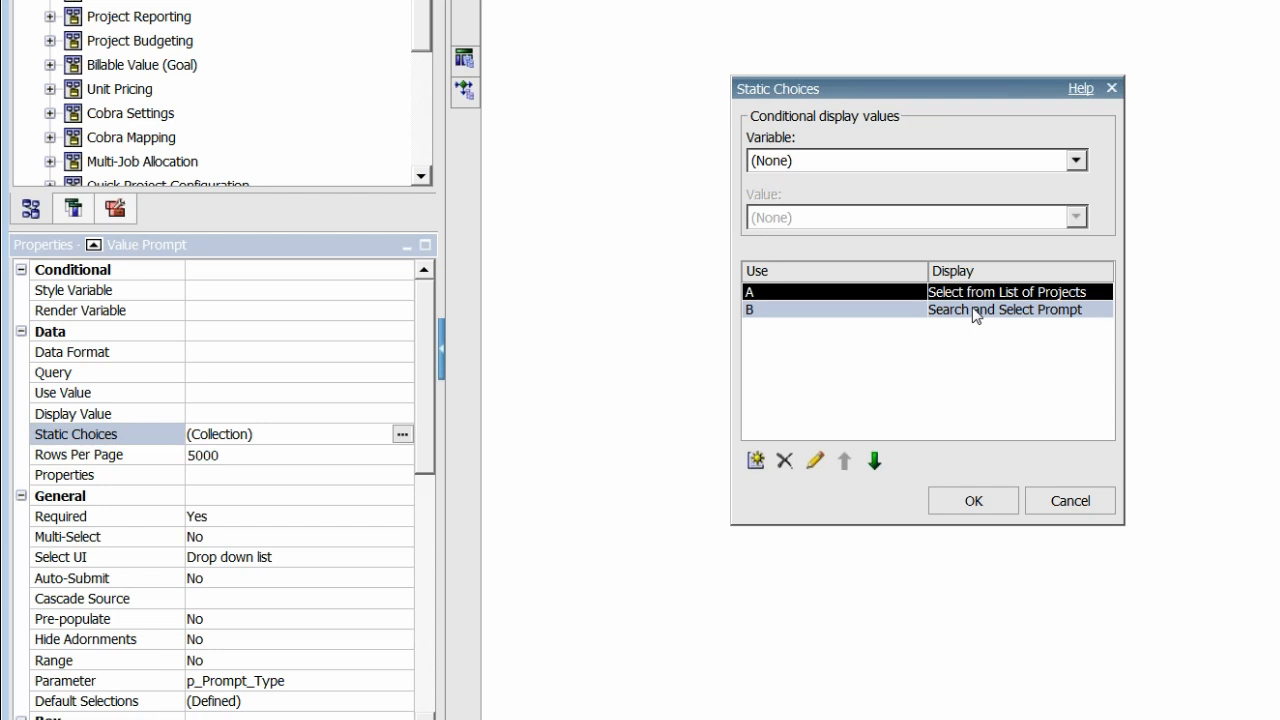
pyautogui.click(1058, 508)
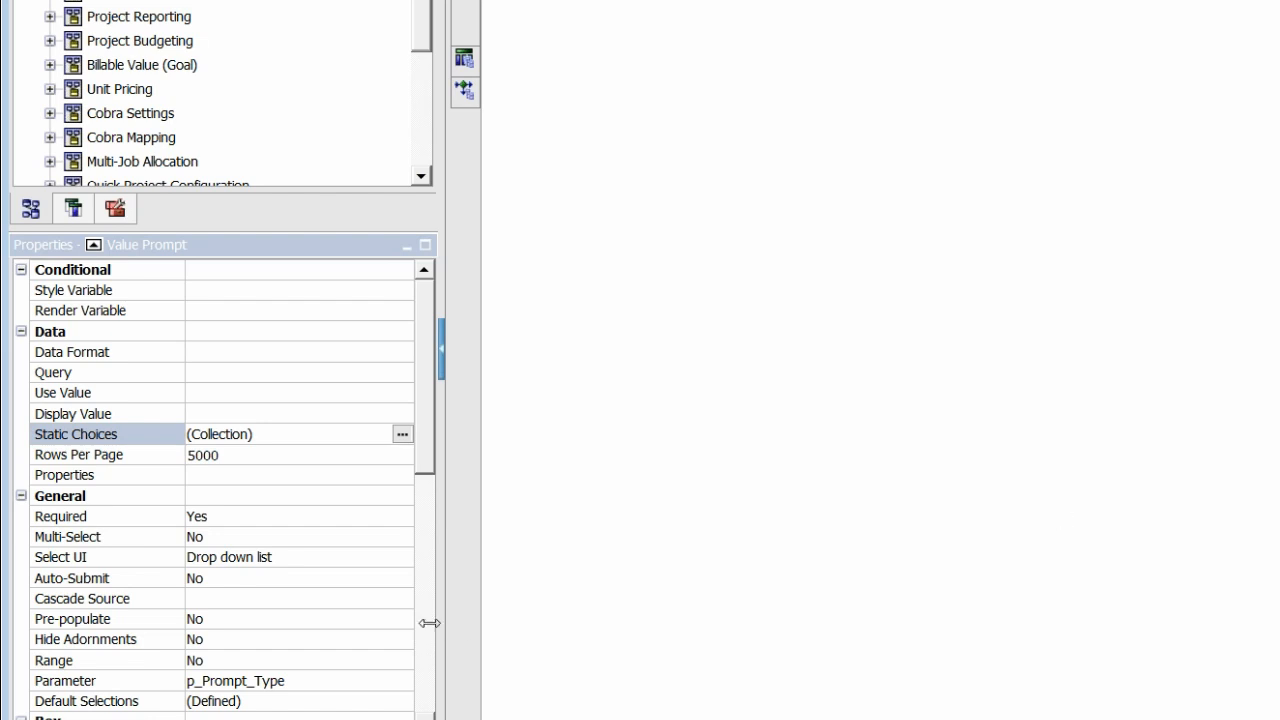
# Step: Try Radio button group as the value prompt's Select UI and set it back to Drop down list
pyautogui.click(322, 560)
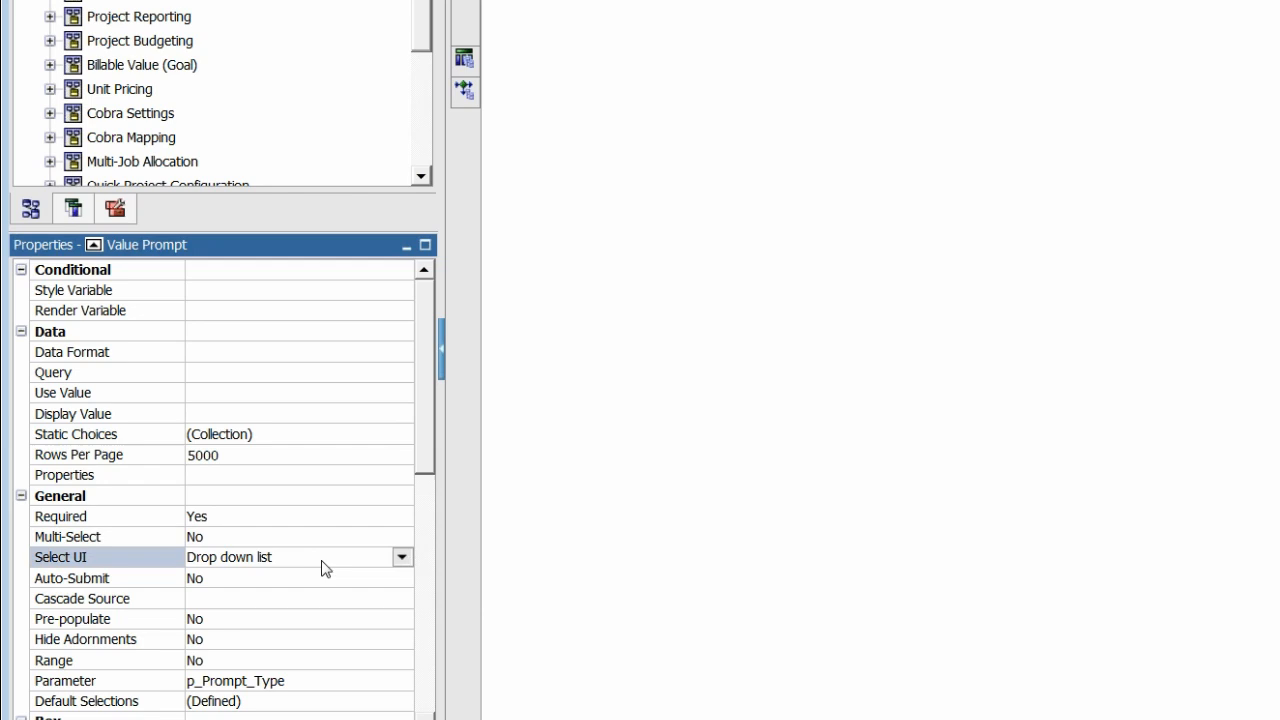
pyautogui.click(402, 557)
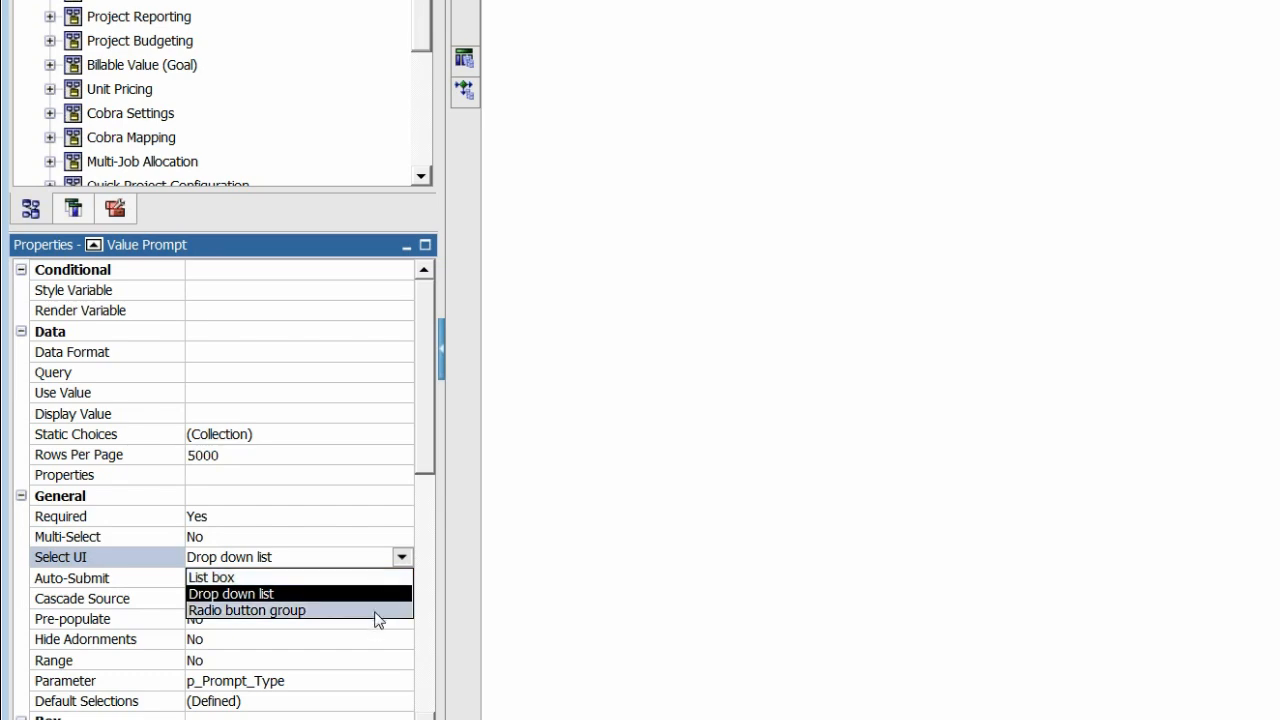
pyautogui.click(376, 611)
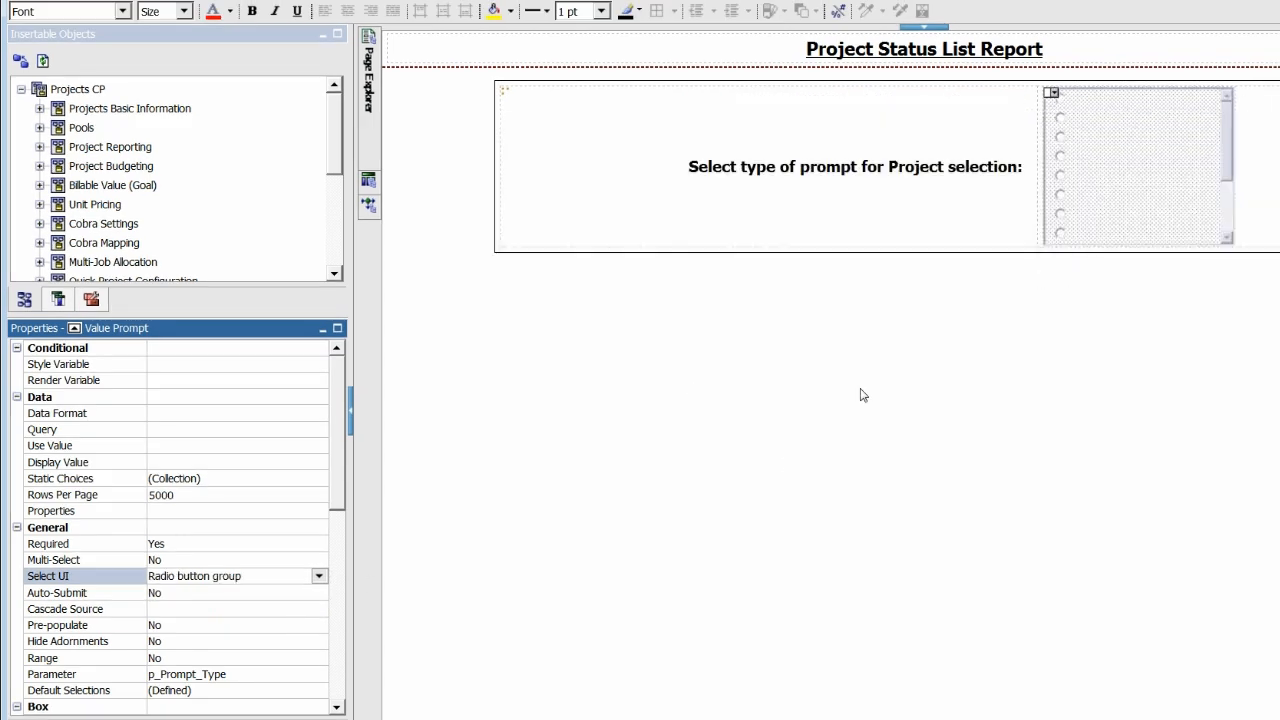
pyautogui.click(318, 577)
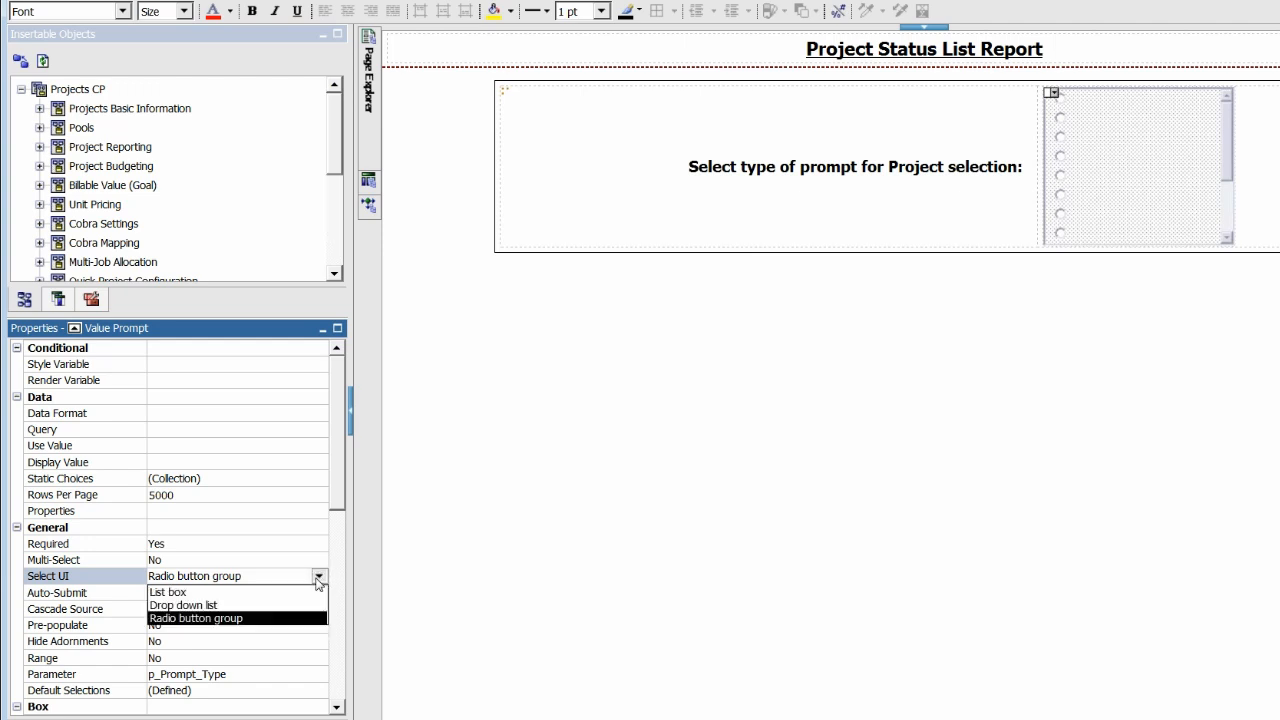
pyautogui.click(222, 607)
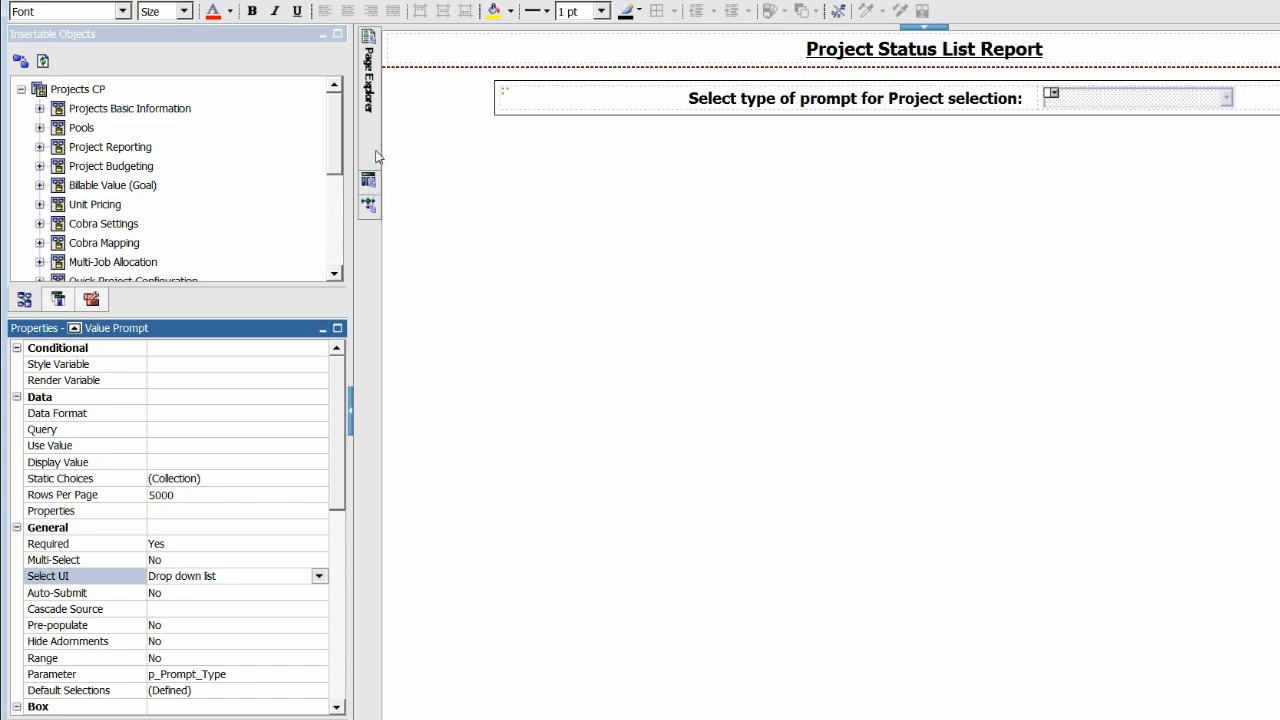
# Step: Open Prompt Page2 and inspect the table blocks holding the project list prompt and the search and select prompt
pyautogui.moveTo(371, 152)
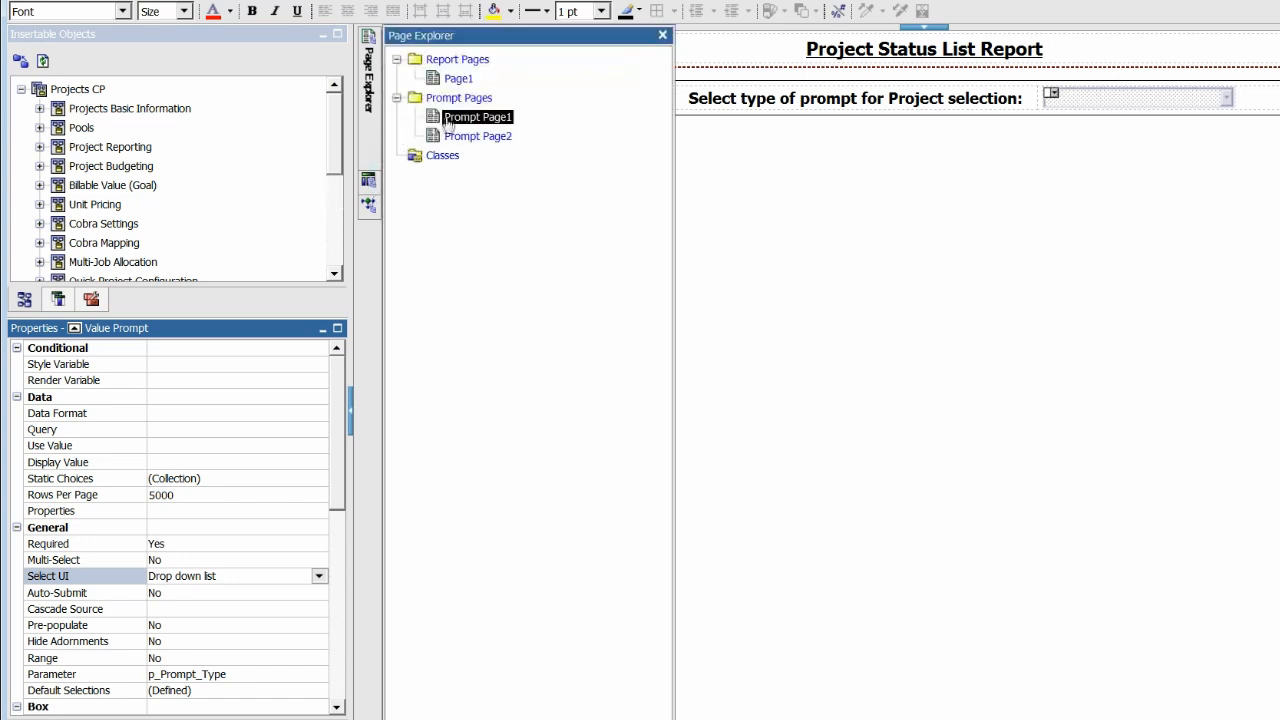
pyautogui.click(475, 138)
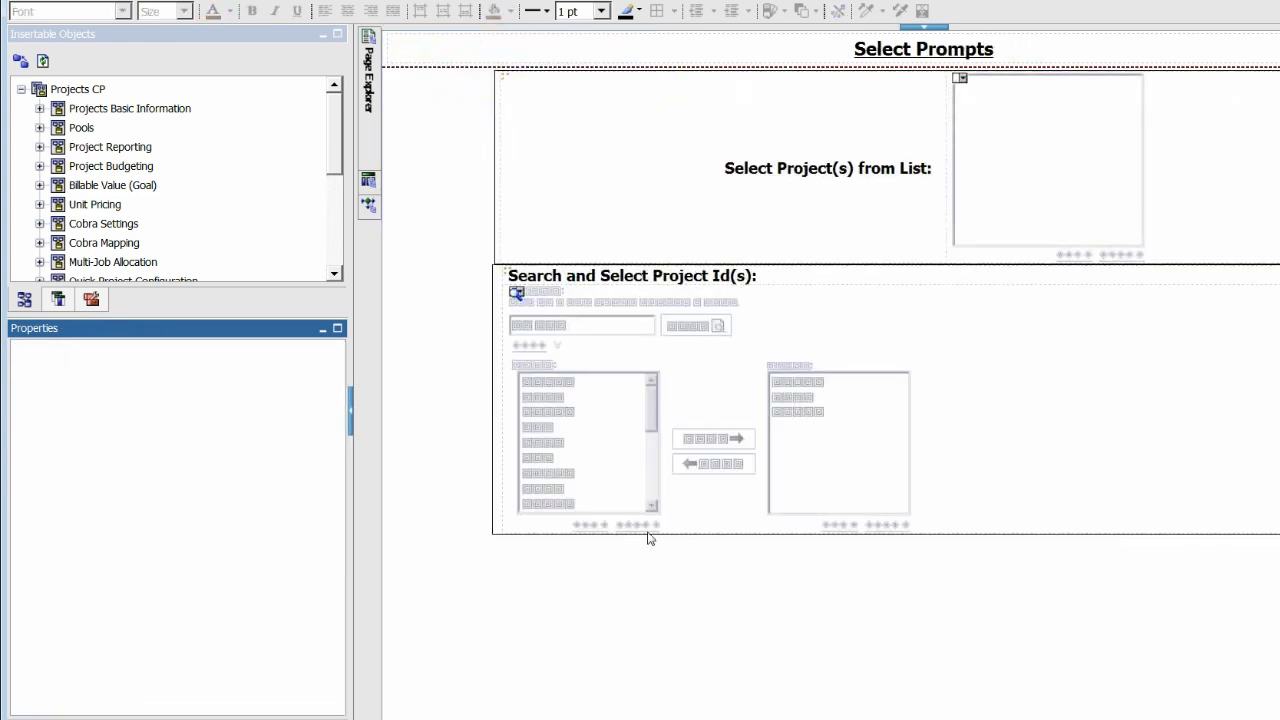
pyautogui.click(548, 206)
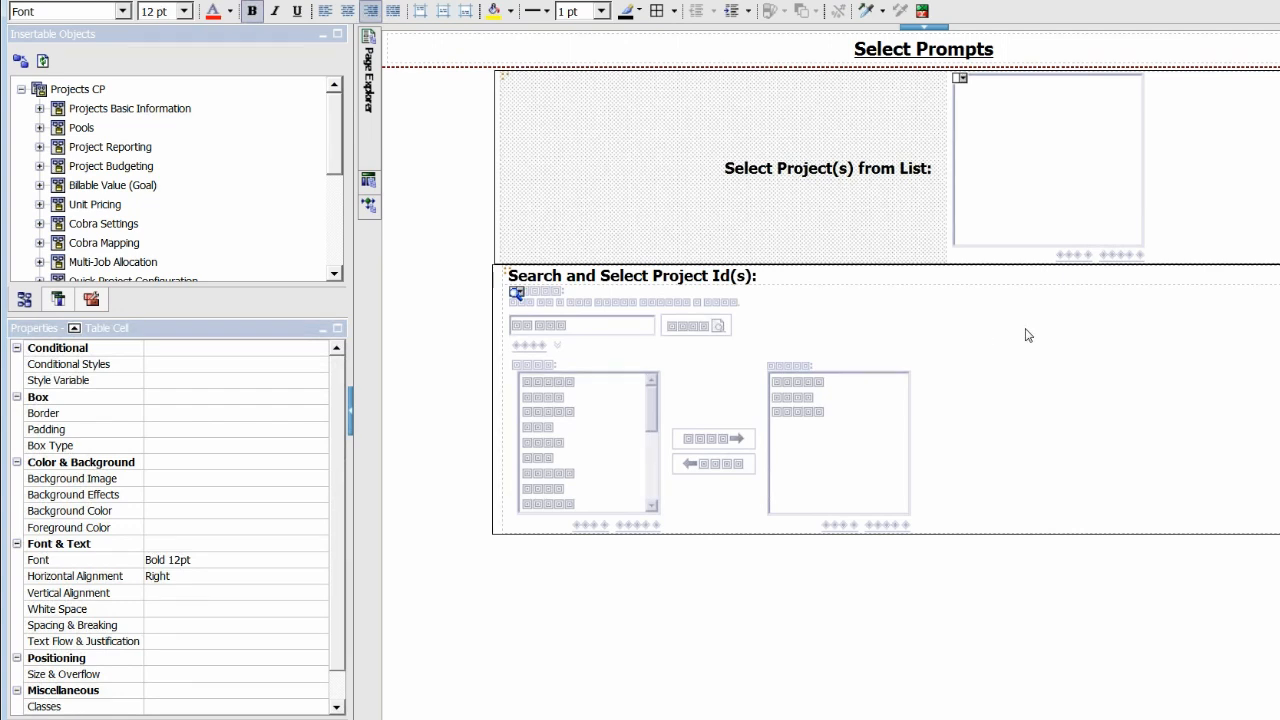
pyautogui.click(1224, 380)
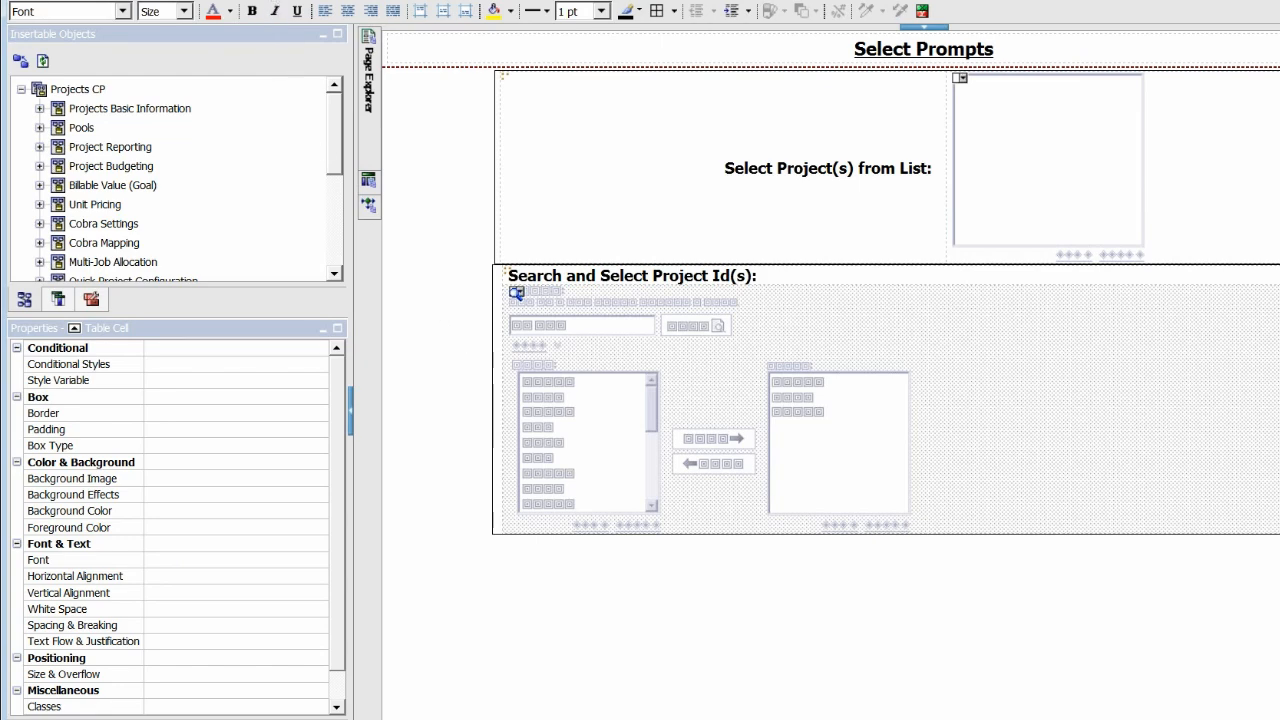
# Step: Run the report from Report Studio and continue to the project prompts with Search and Select Prompt as the prompt type
pyautogui.click(266, 40)
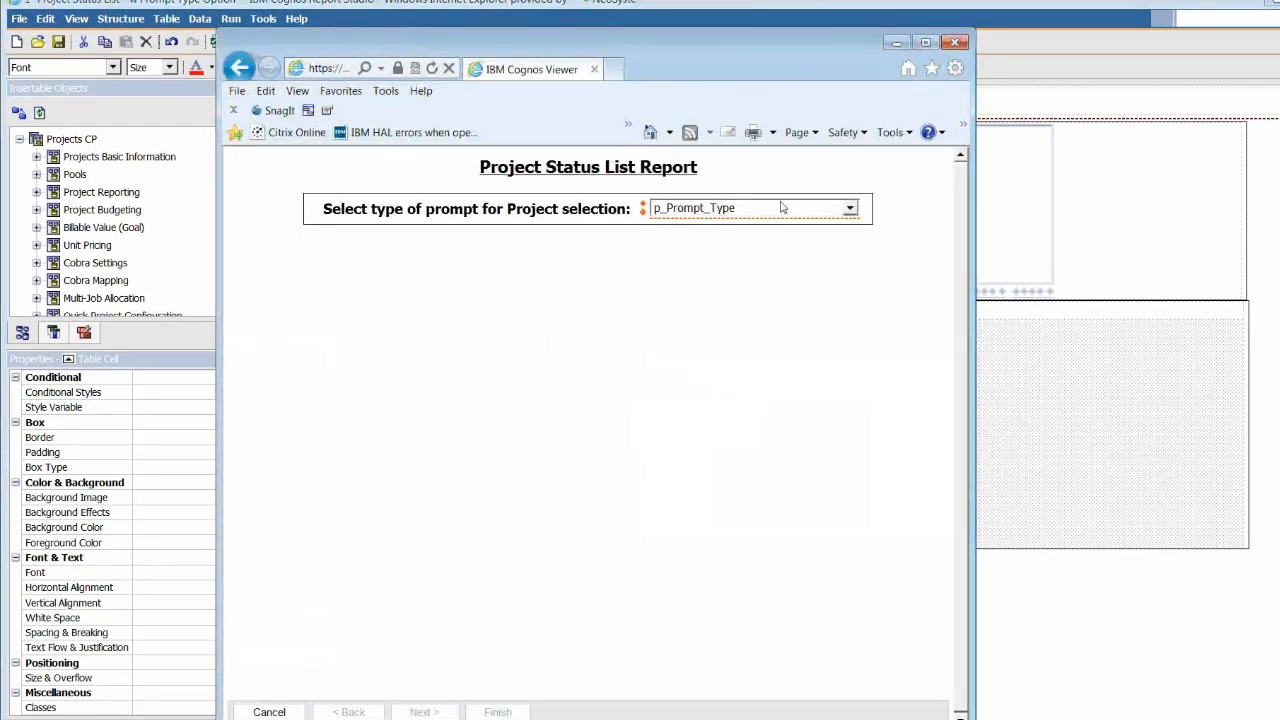
pyautogui.click(850, 208)
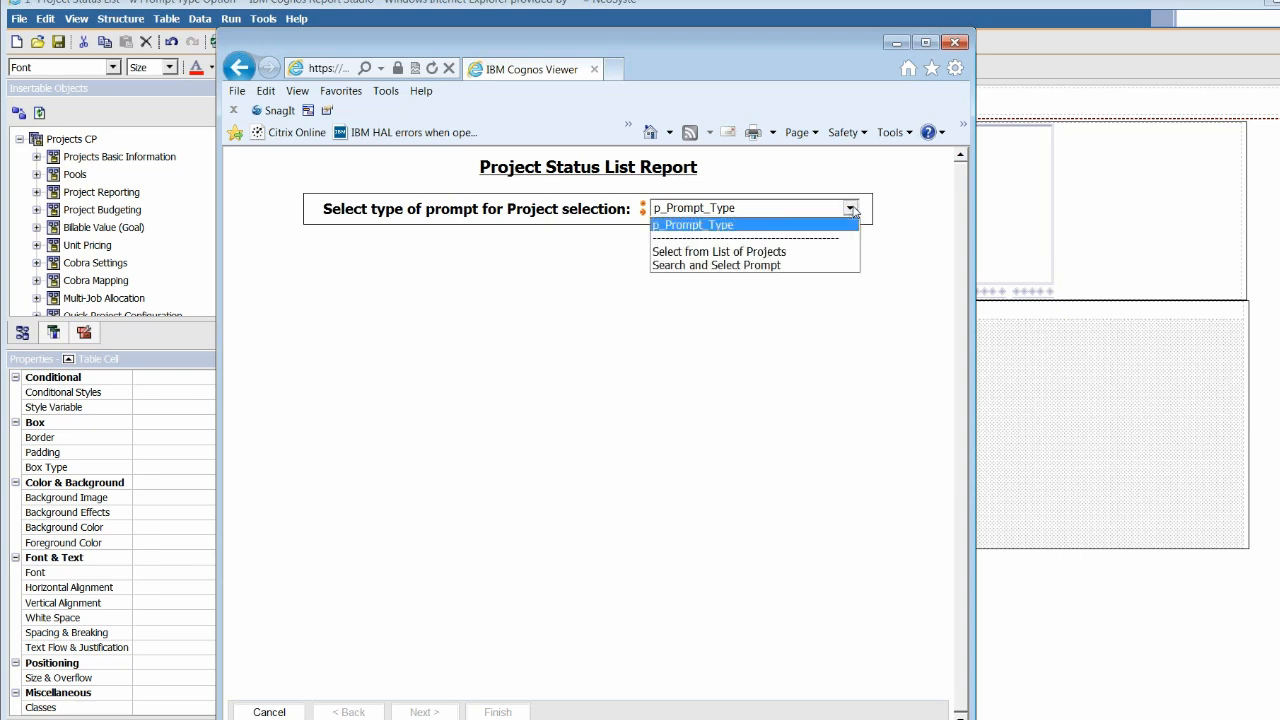
pyautogui.click(748, 266)
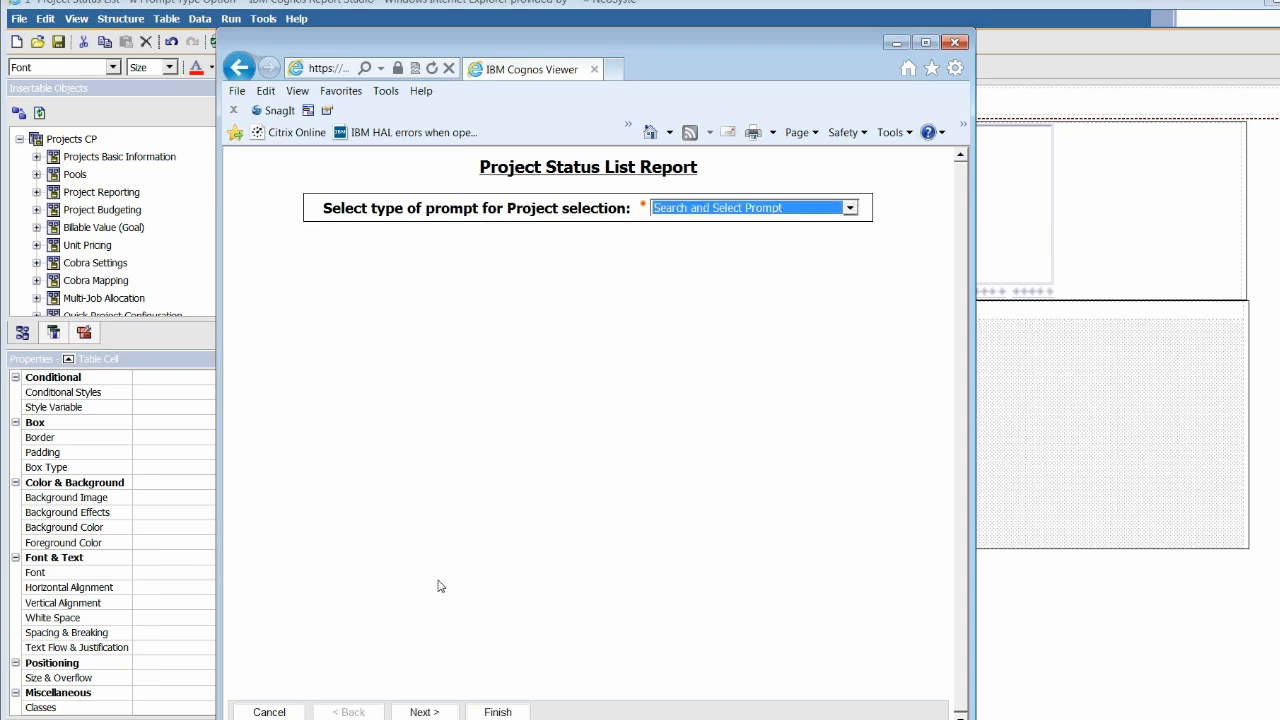
pyautogui.click(424, 712)
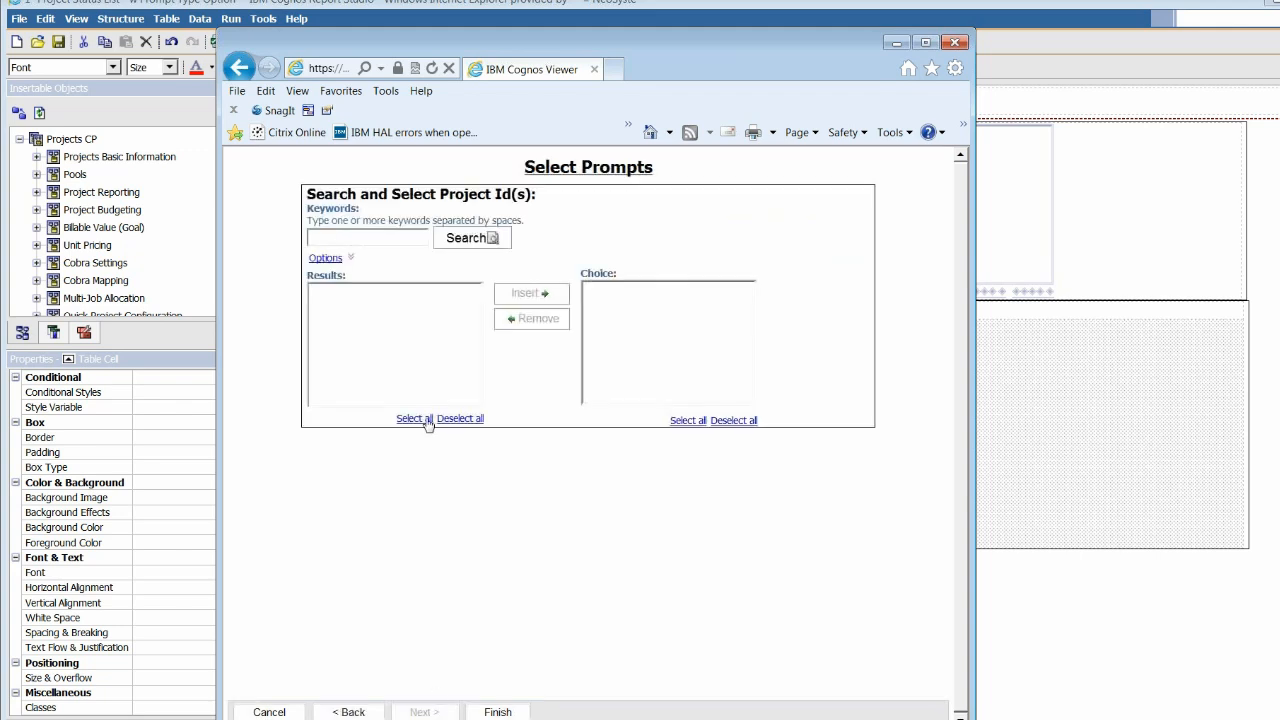
# Step: Search the project IDs with the keyword 100 in the search and select prompt
pyautogui.click(365, 237)
pyautogui.write('100')
pyautogui.click(472, 244)
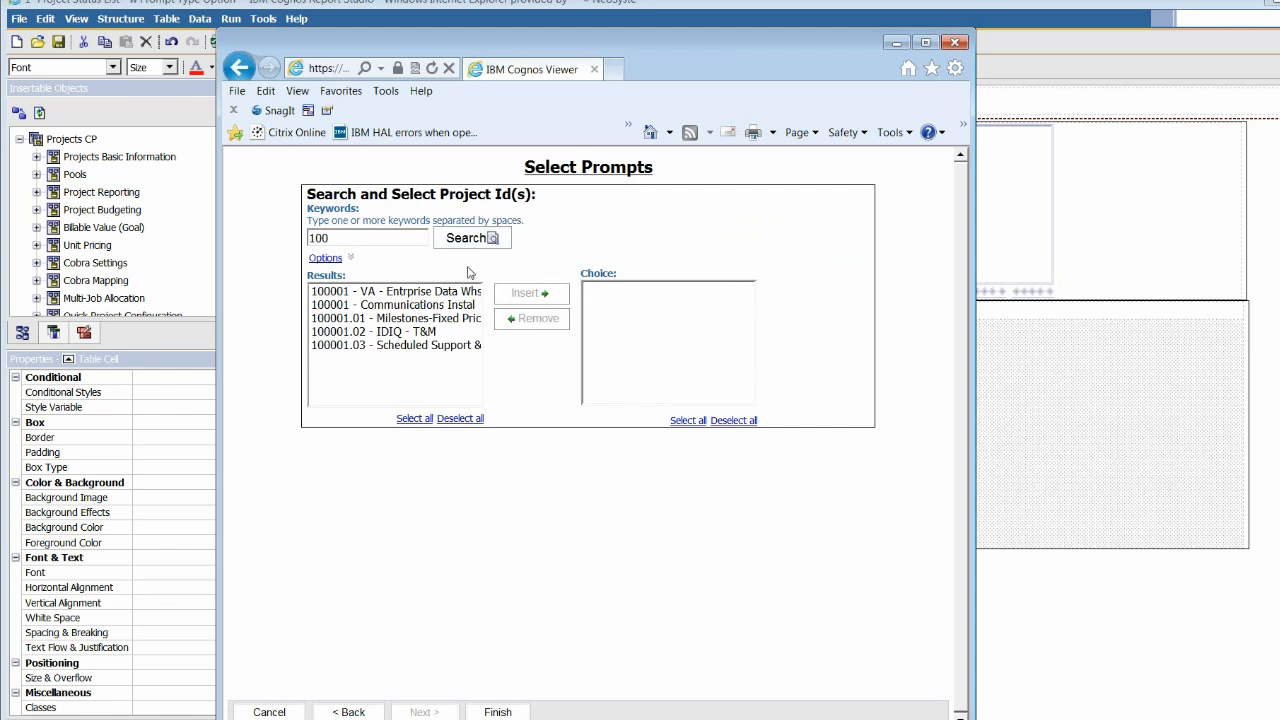
# Step: Add projects 100001.01 and 100001.02 to the choices, run the report with them and close the viewer
pyautogui.click(350, 292)
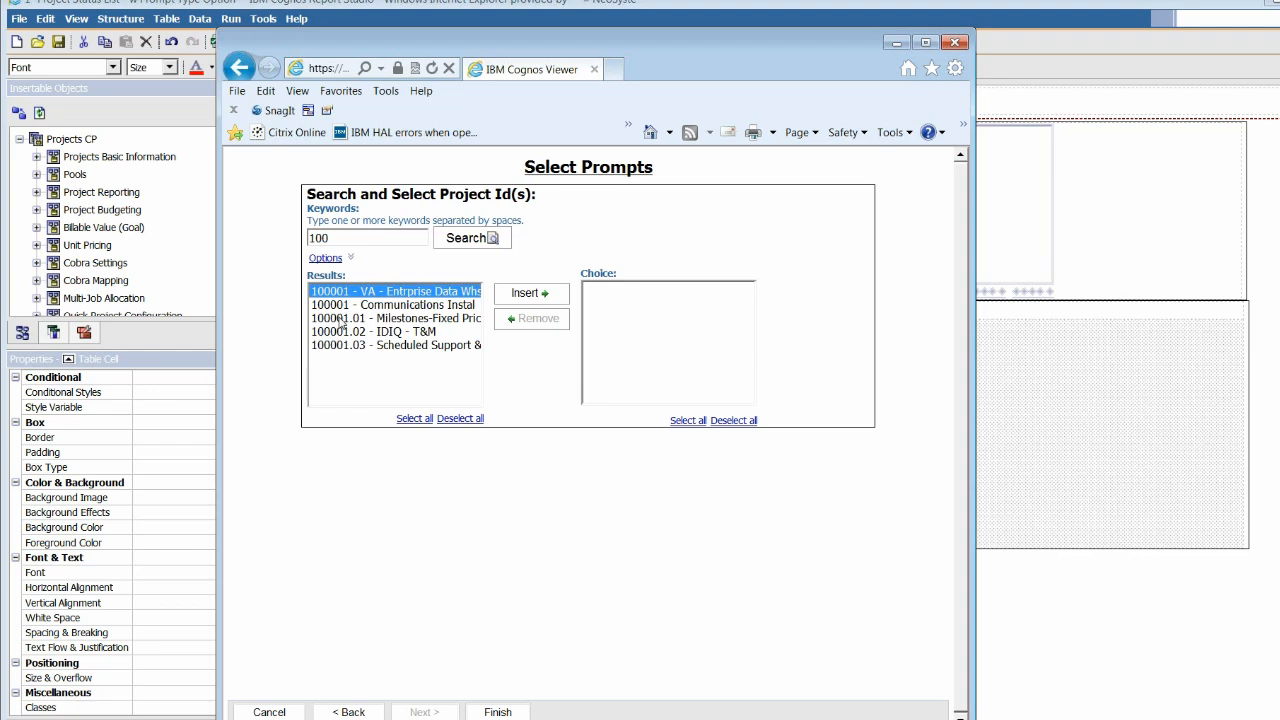
pyautogui.click(340, 318)
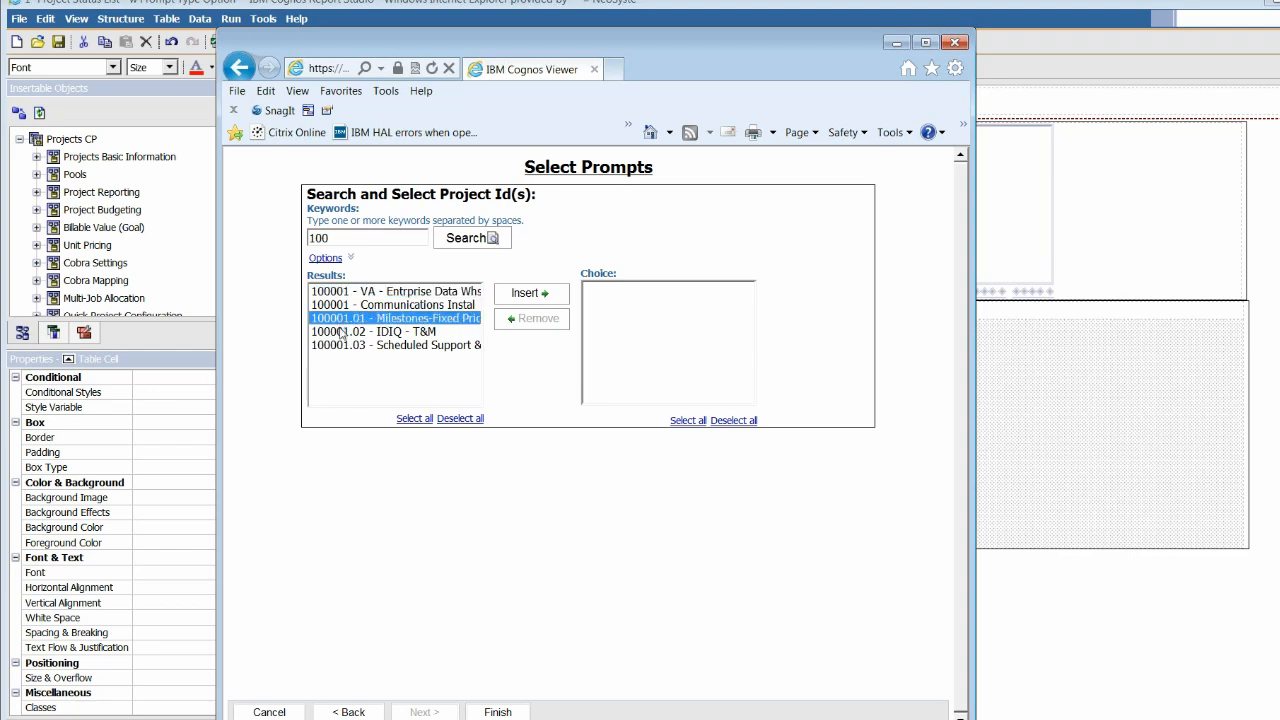
pyautogui.keyDown('ctrl'); pyautogui.click(341, 332); pyautogui.keyUp('ctrl')
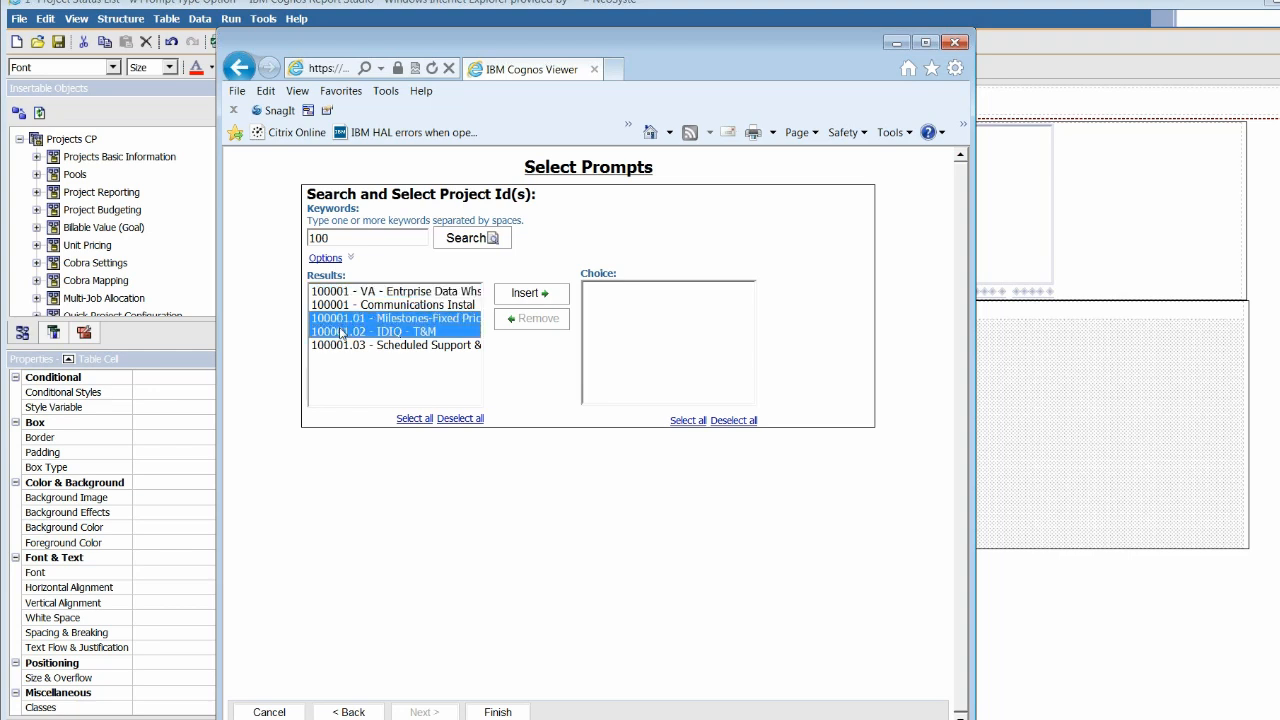
pyautogui.click(518, 300)
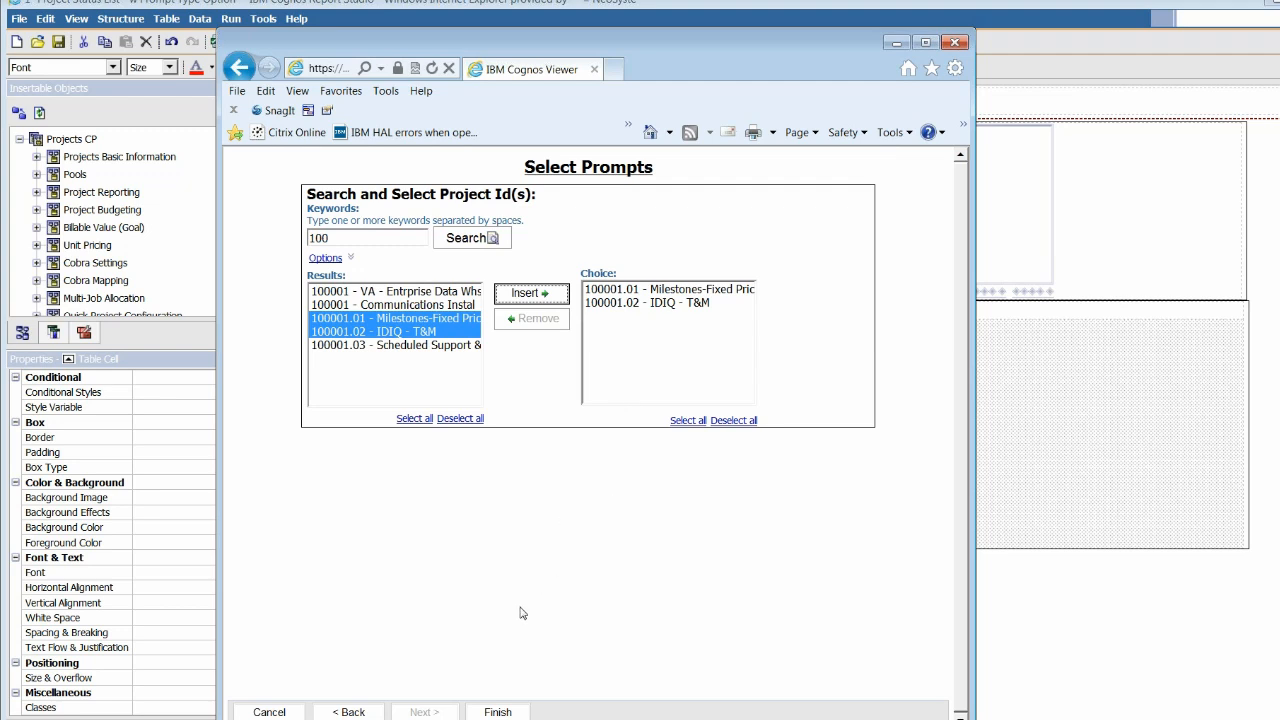
pyautogui.click(505, 712)
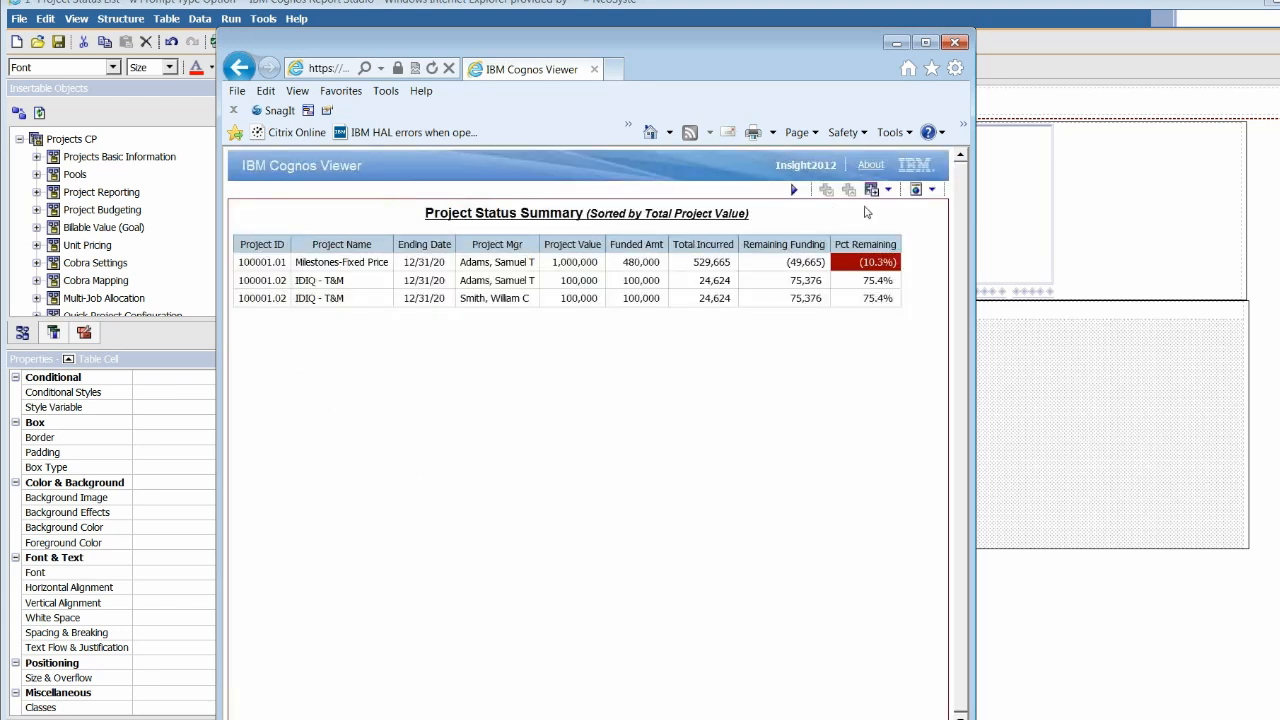
pyautogui.click(958, 43)
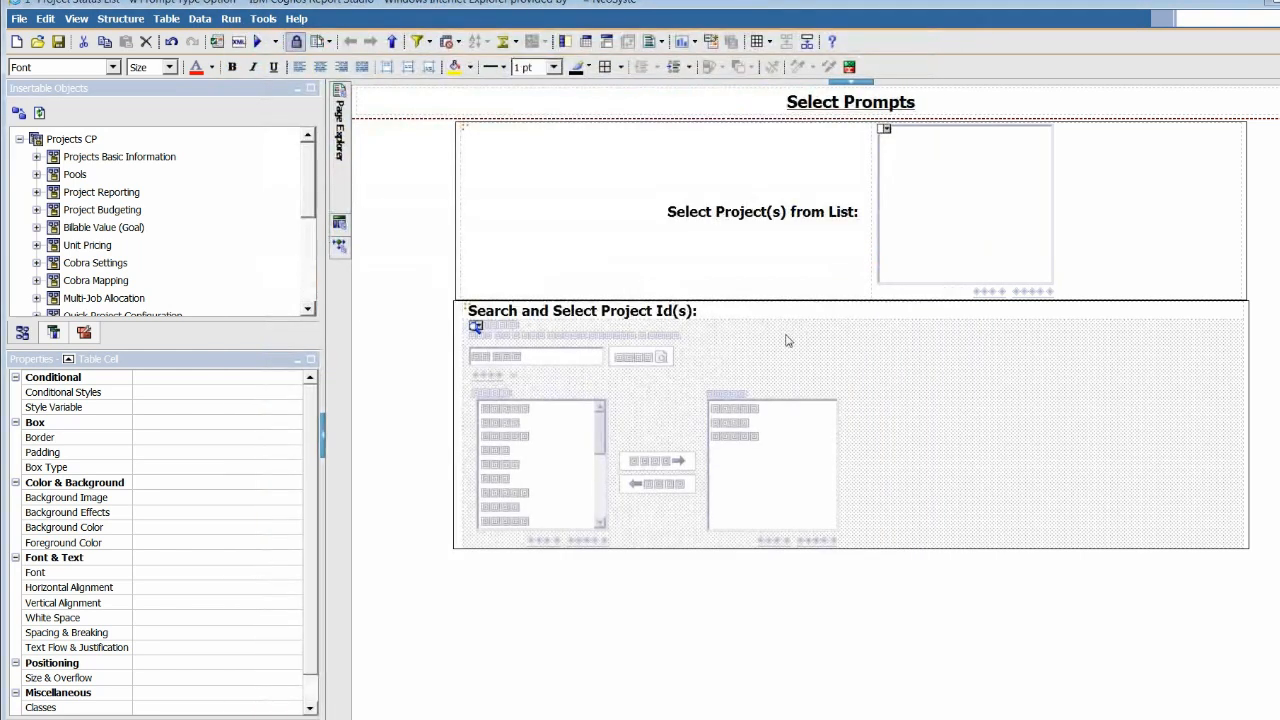
# Step: Inspect the block variable and current block of the conditional block around the search and select prompt
pyautogui.click(722, 312)
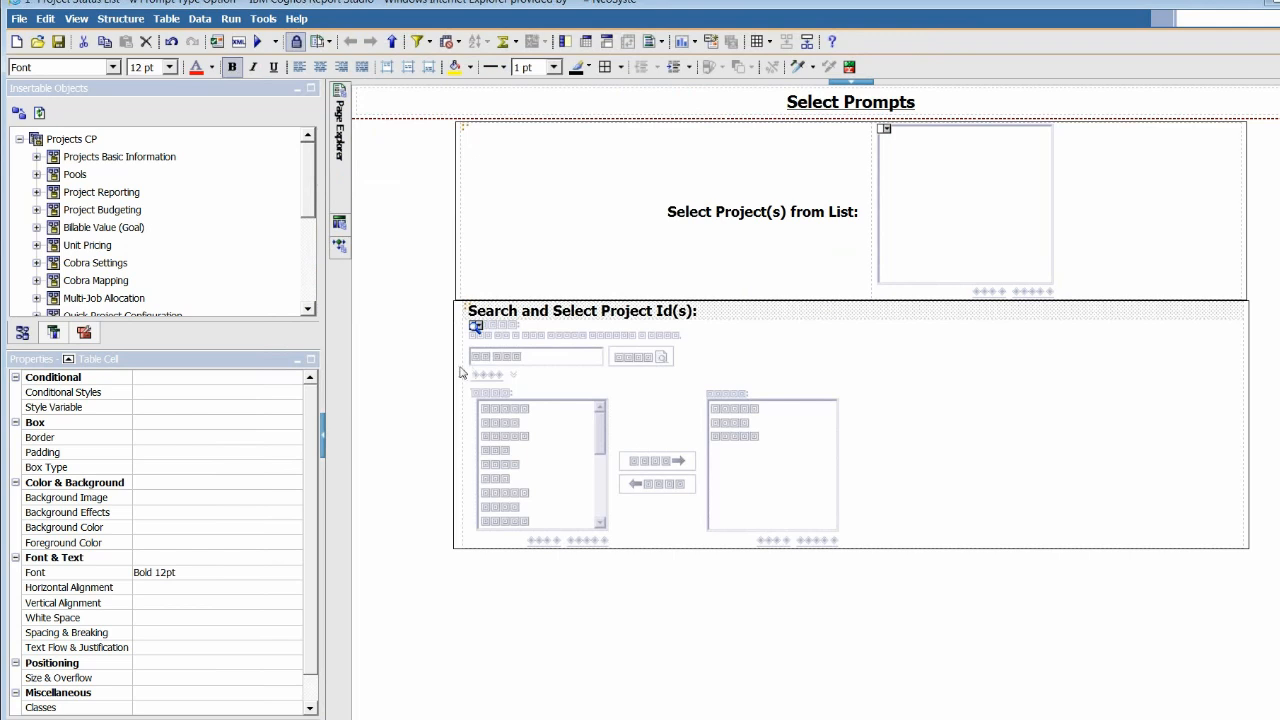
pyautogui.click(462, 372)
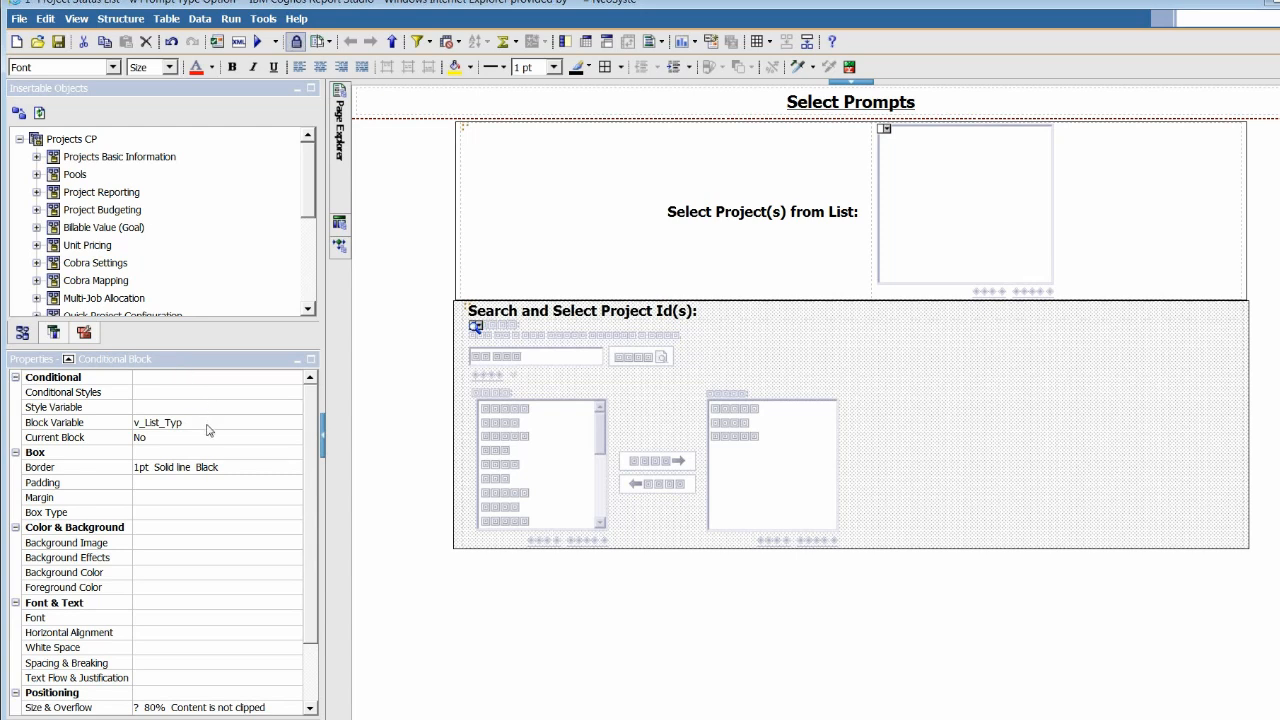
pyautogui.click(208, 428)
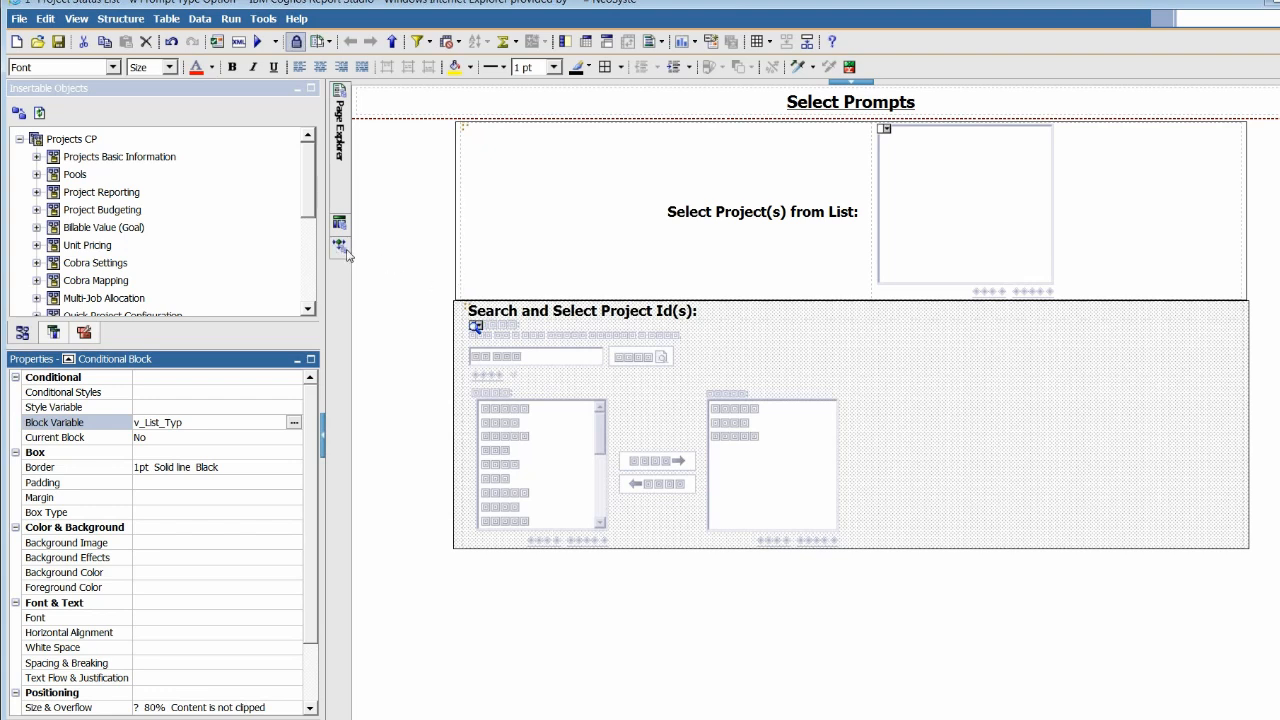
# Step: Open the report's condition variables and examine the report expression of v_List_Typ without changing it
pyautogui.moveTo(340, 244)
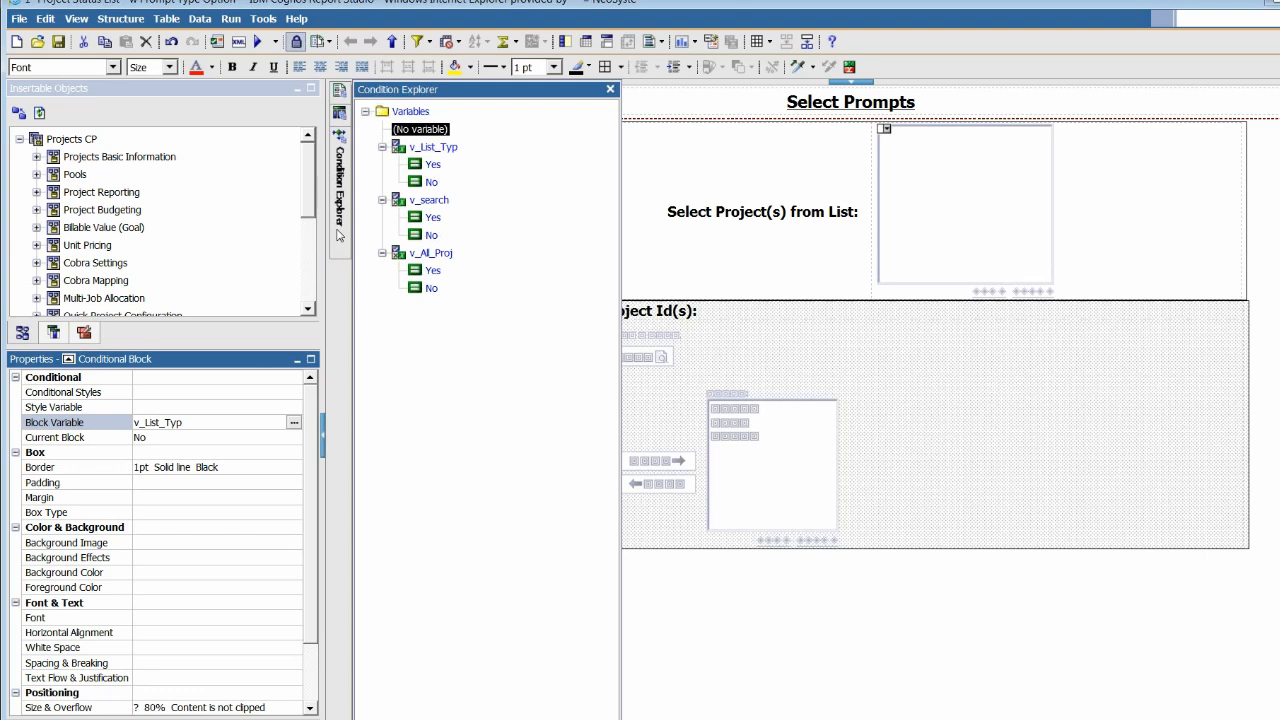
pyautogui.doubleClick(405, 112)
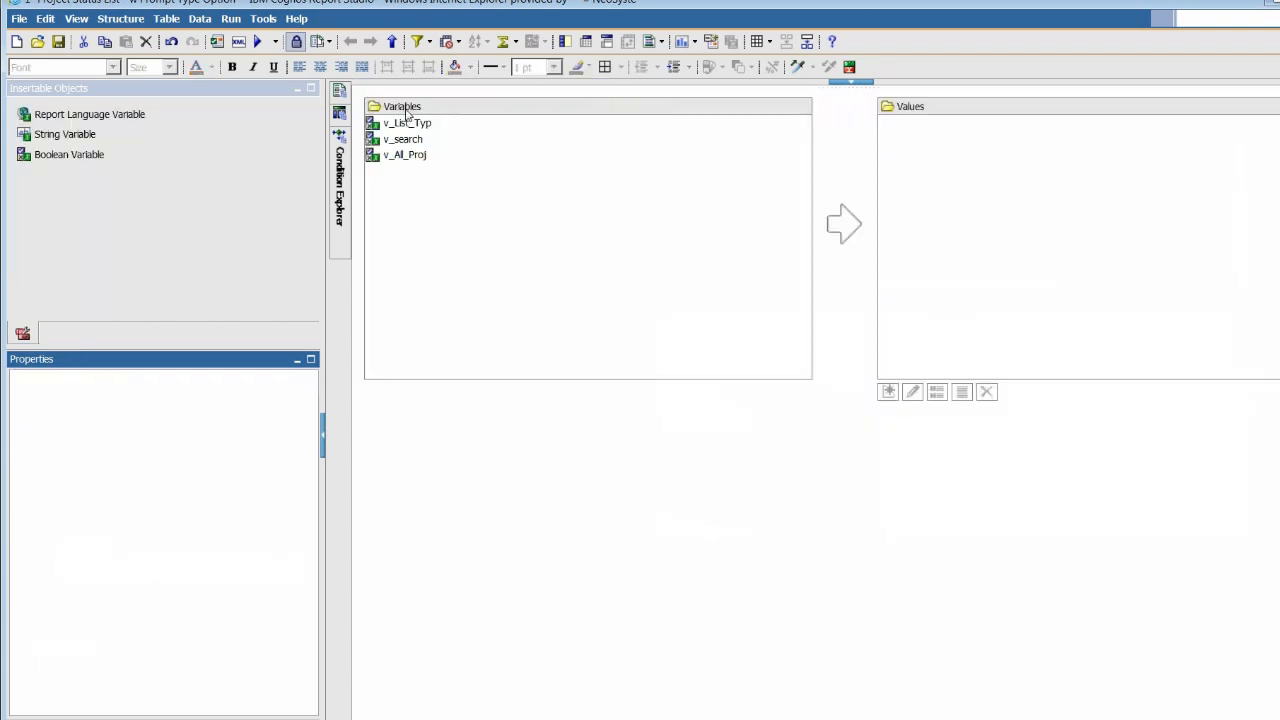
pyautogui.click(410, 122)
pyautogui.click(422, 138)
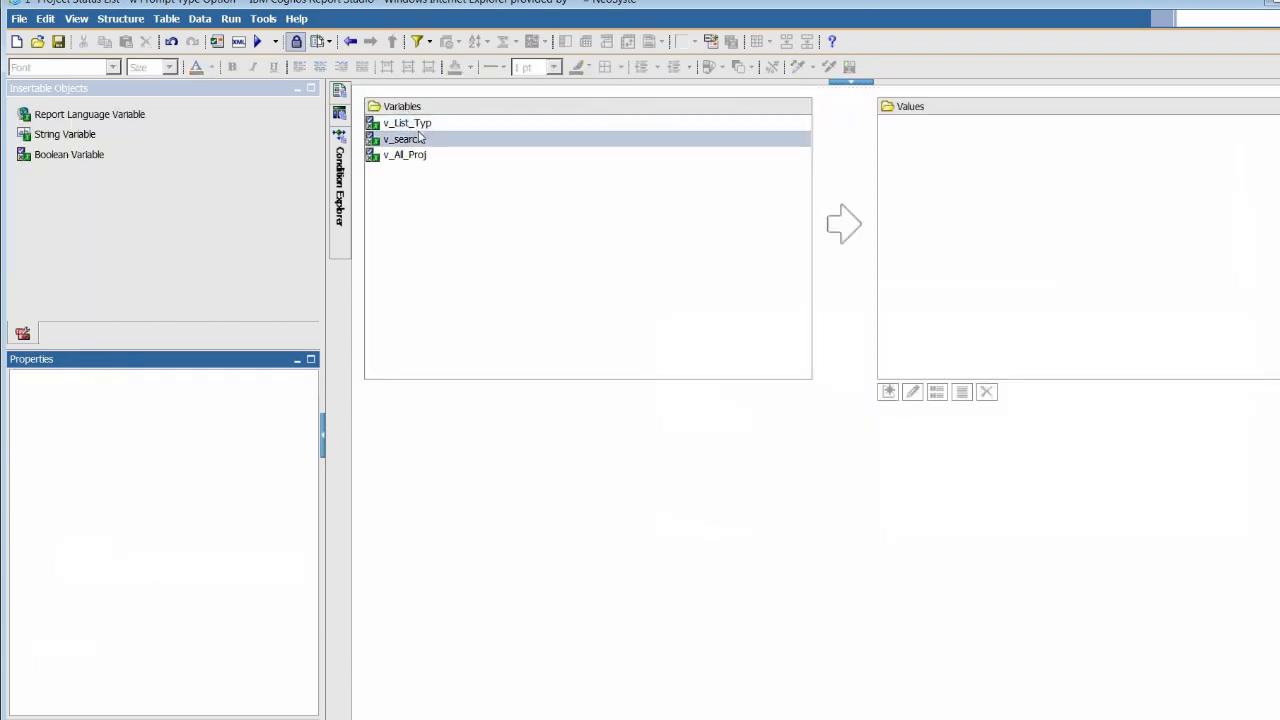
pyautogui.click(422, 122)
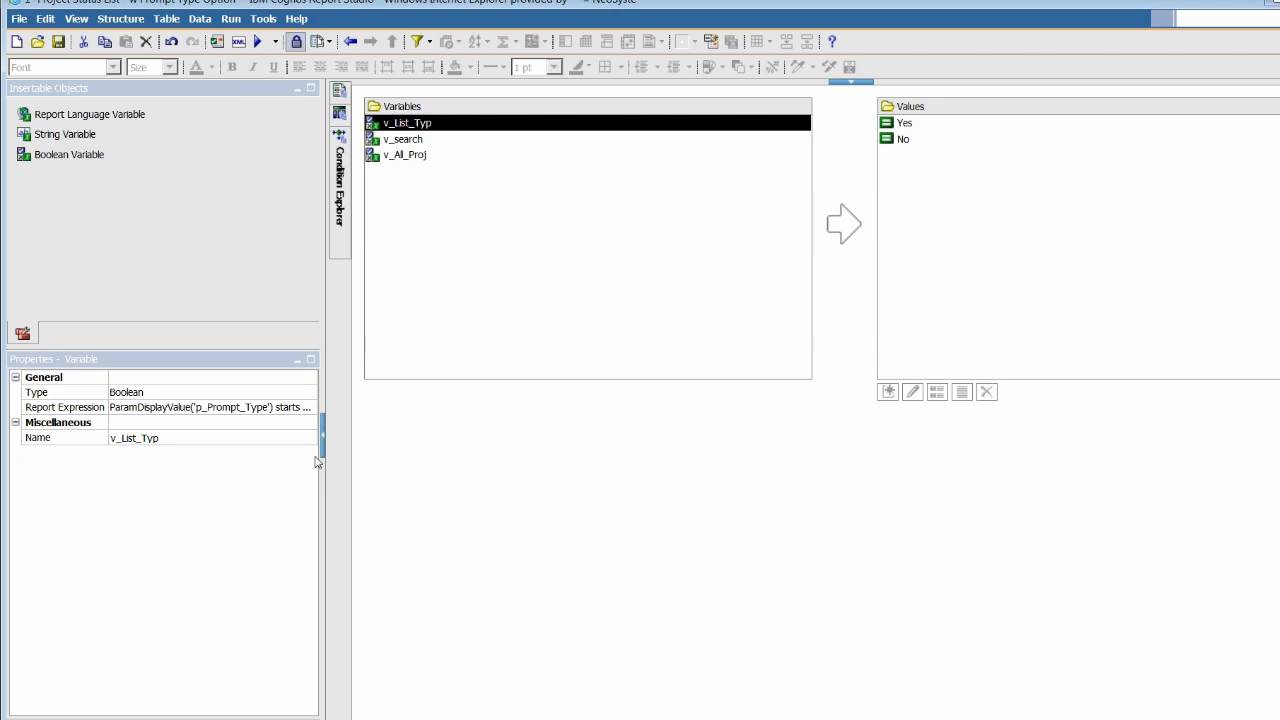
pyautogui.click(308, 409)
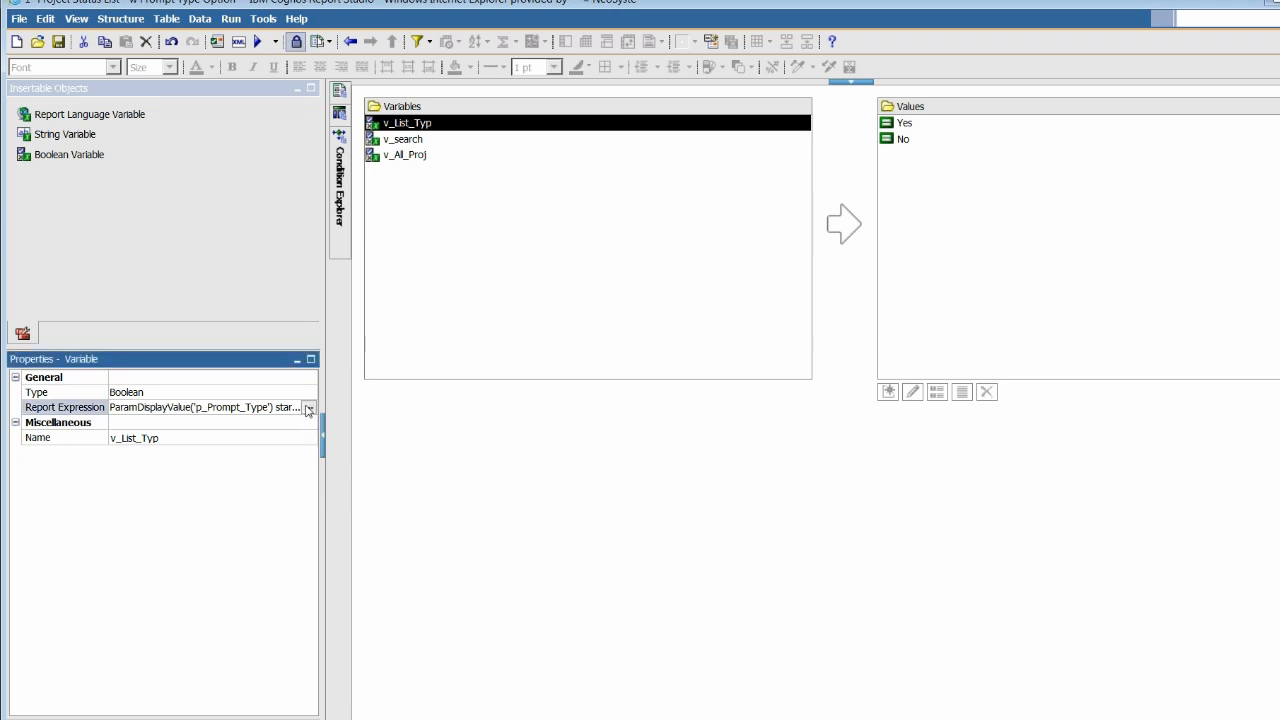
pyautogui.click(309, 409)
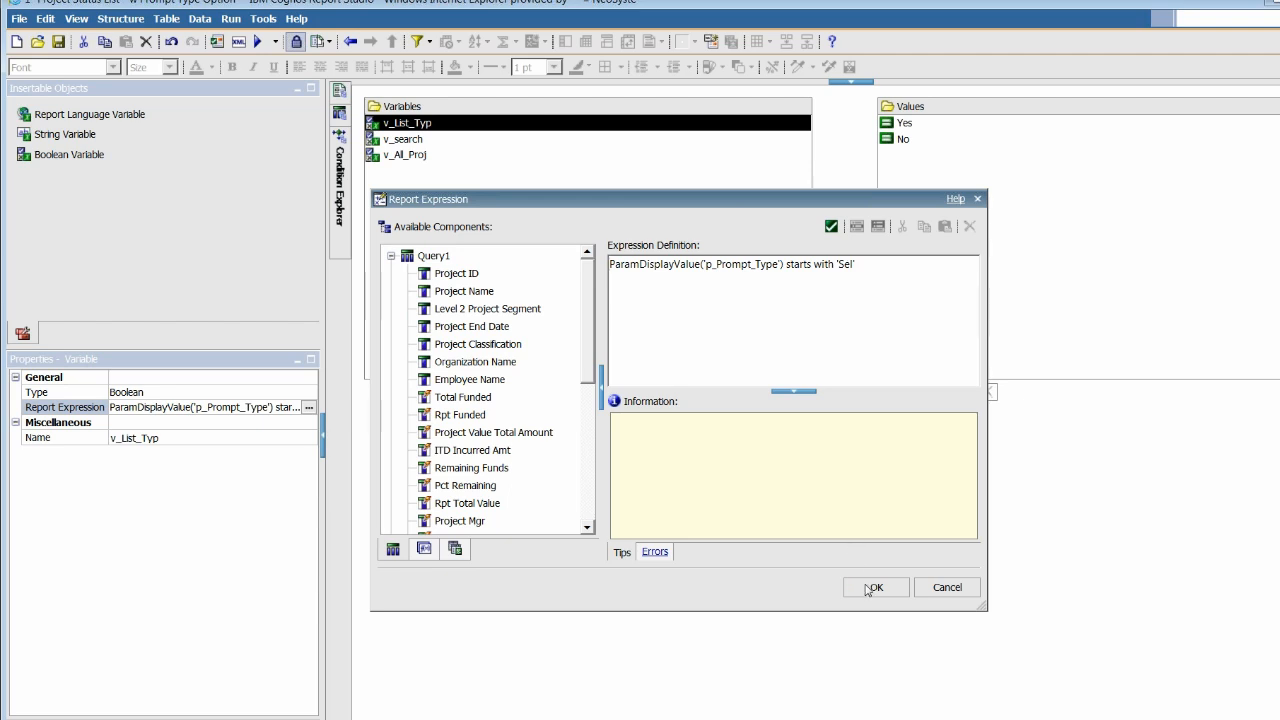
pyautogui.click(938, 590)
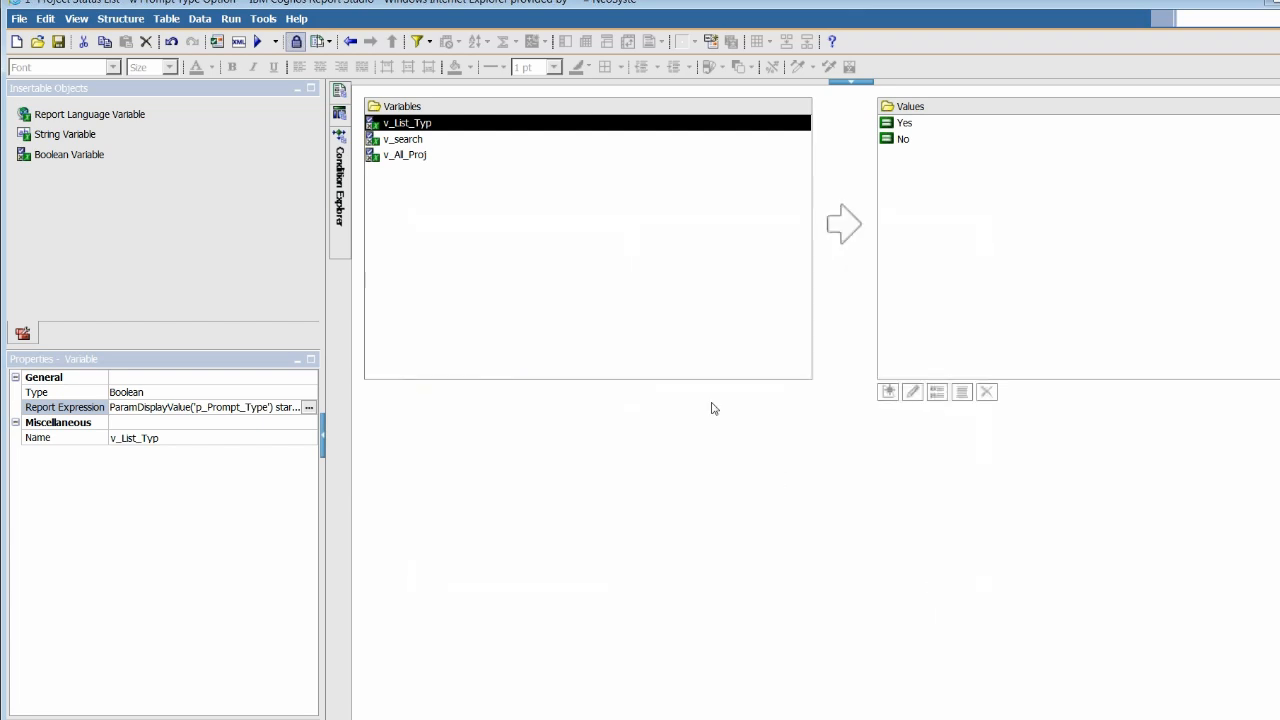
# Step: Examine the report expression of the v_search variable without changing it and return to Prompt Page2
pyautogui.click(415, 143)
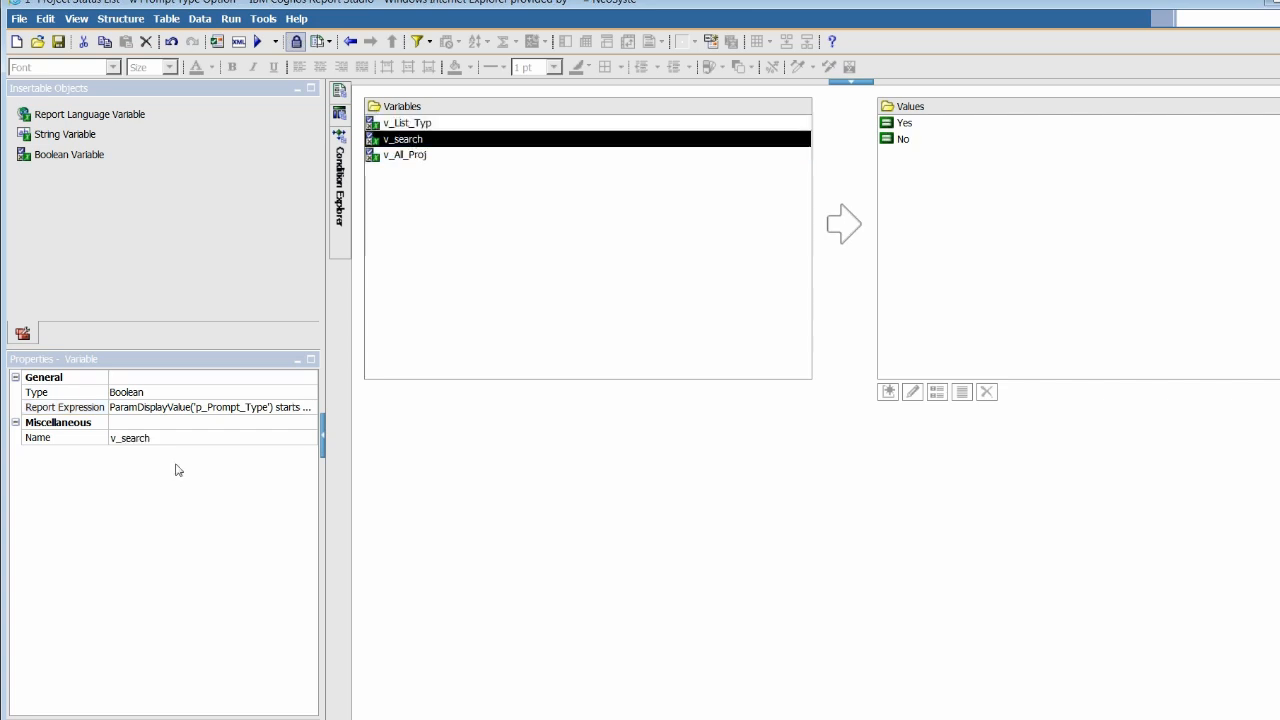
pyautogui.click(237, 410)
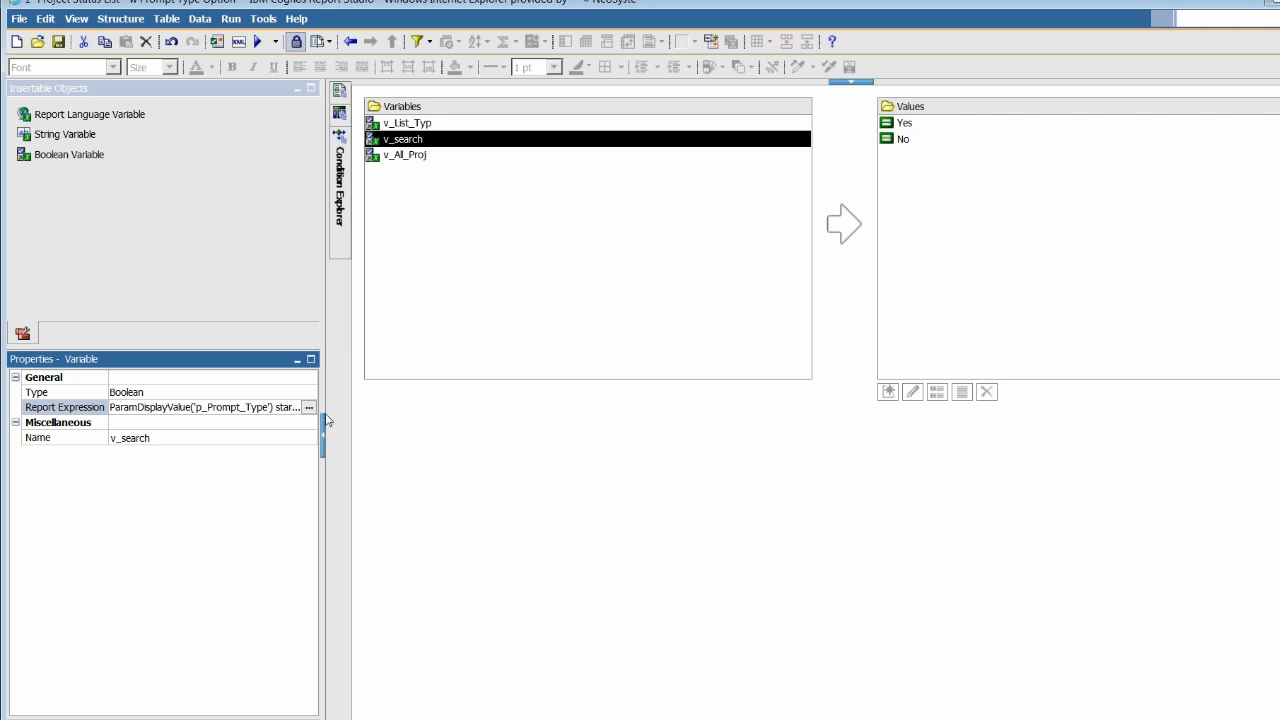
pyautogui.click(309, 408)
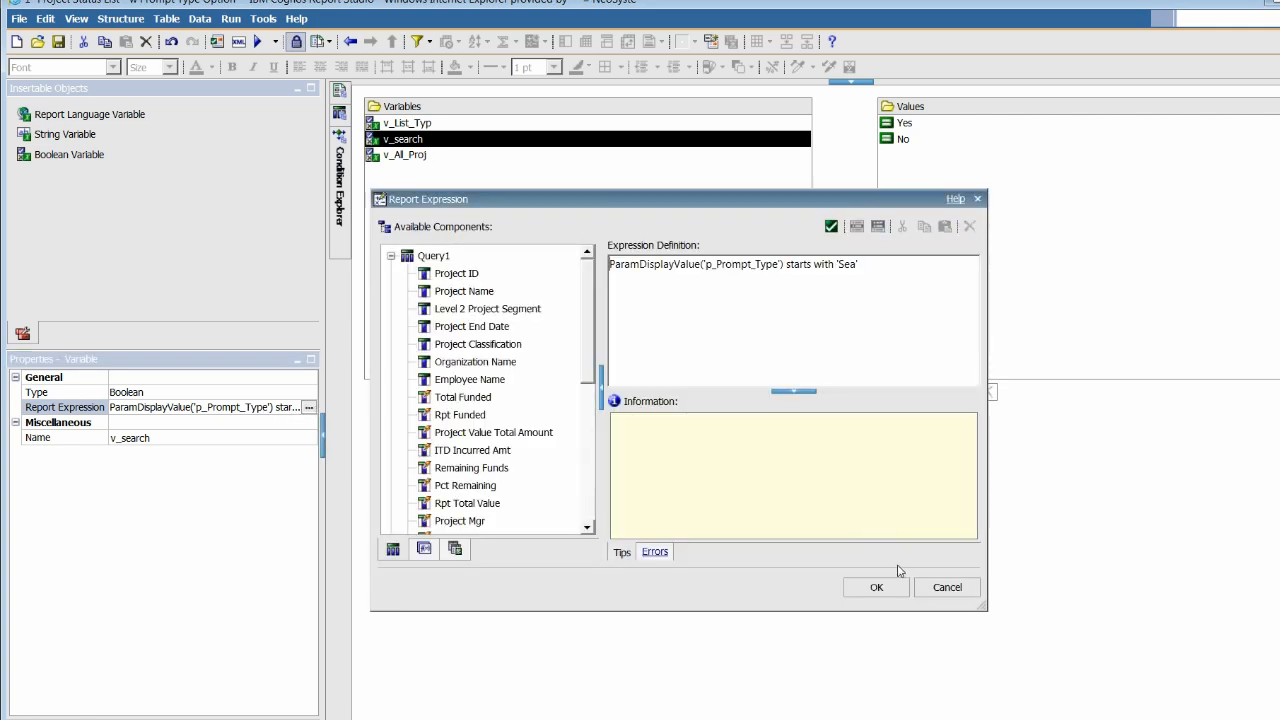
pyautogui.click(965, 590)
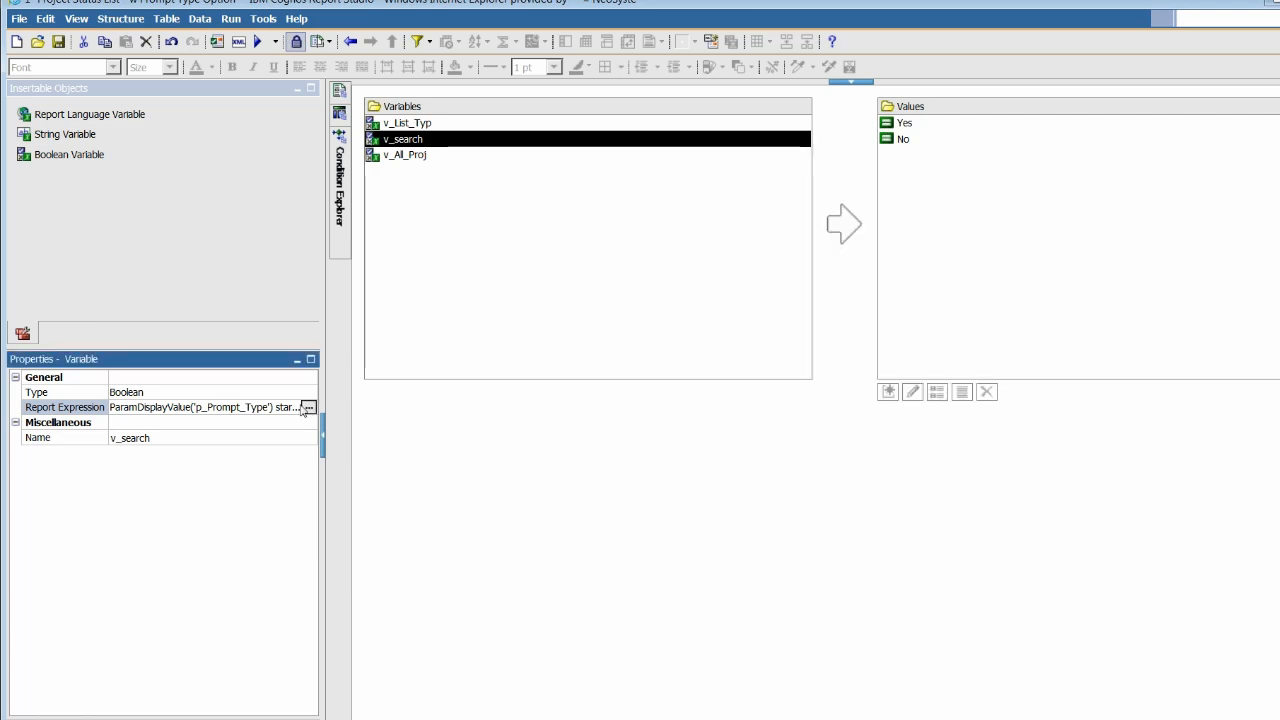
pyautogui.moveTo(340, 92)
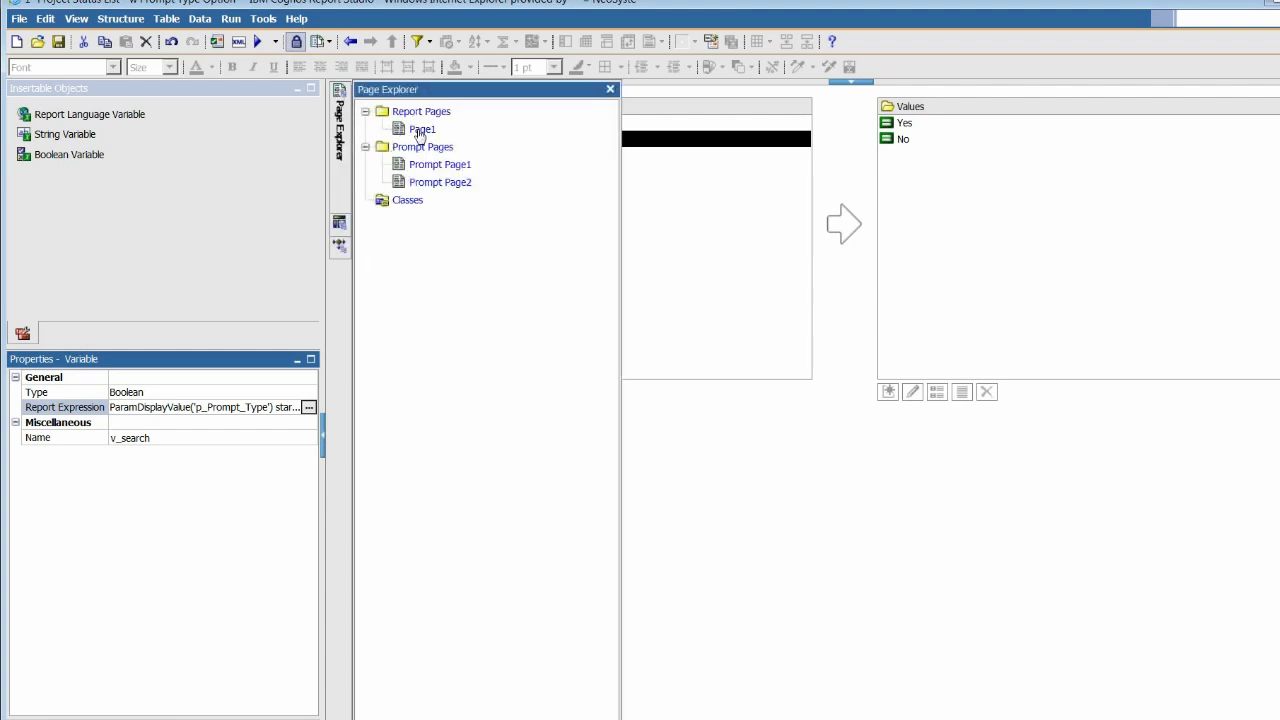
pyautogui.click(421, 184)
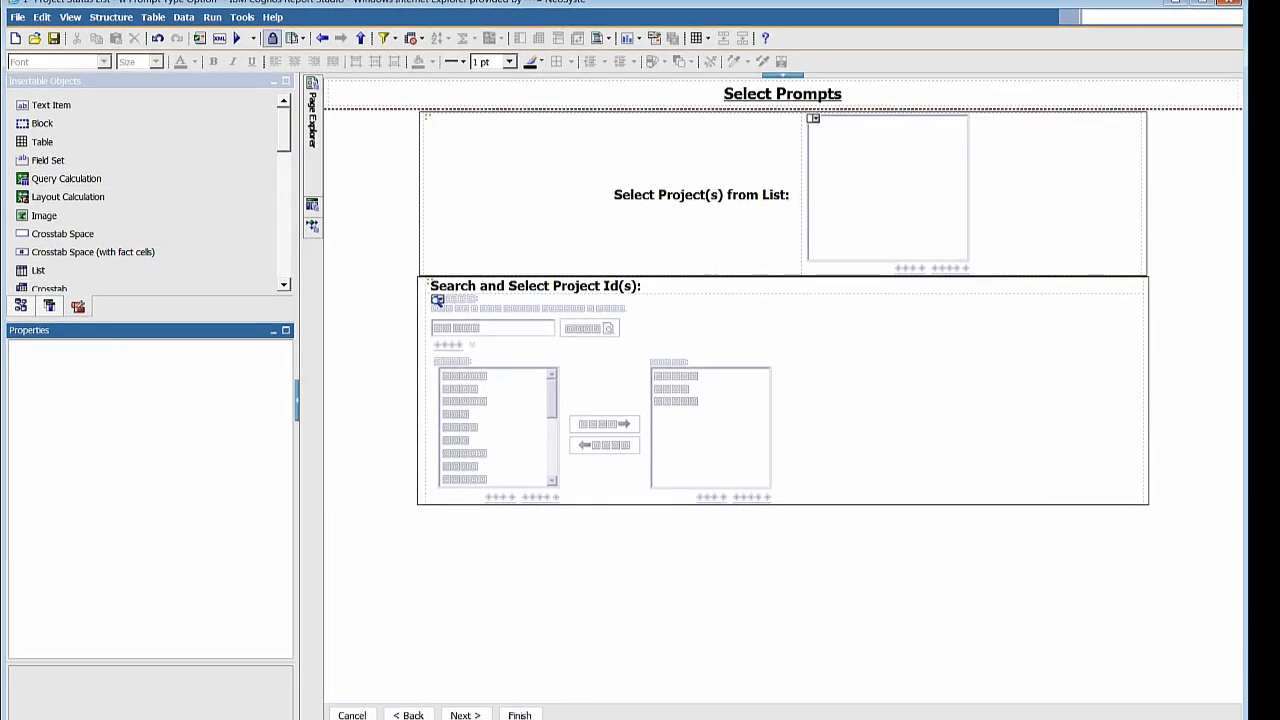
# Step: Switch to the Cognos Connection window and run the report "2- Project Status List - Report Title w Sort Example"
pyautogui.moveTo(220, 719)
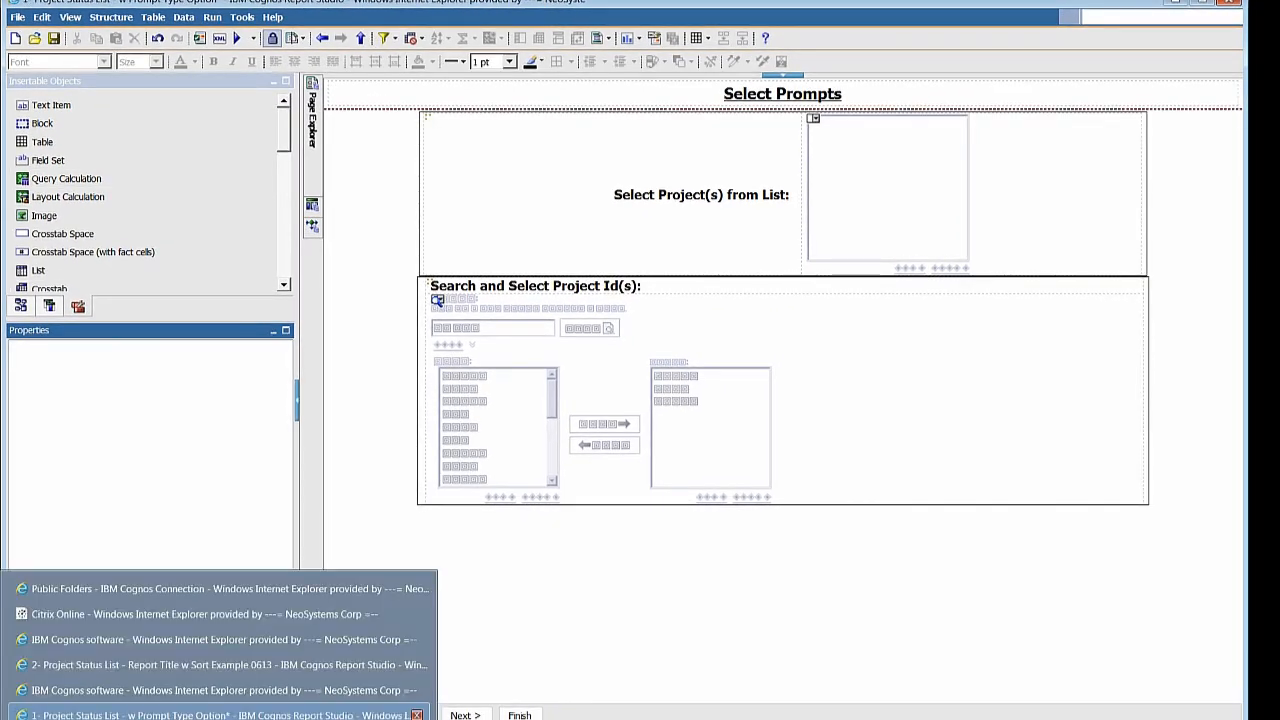
pyautogui.click(90, 588)
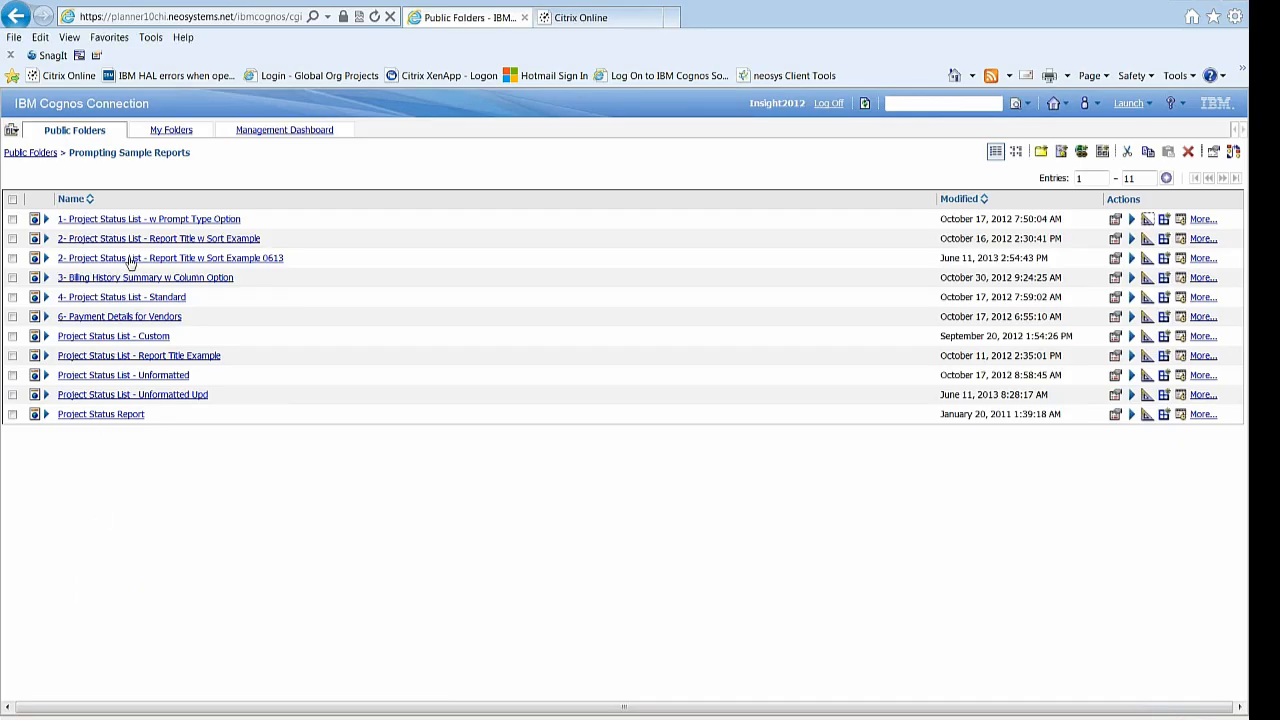
pyautogui.click(133, 241)
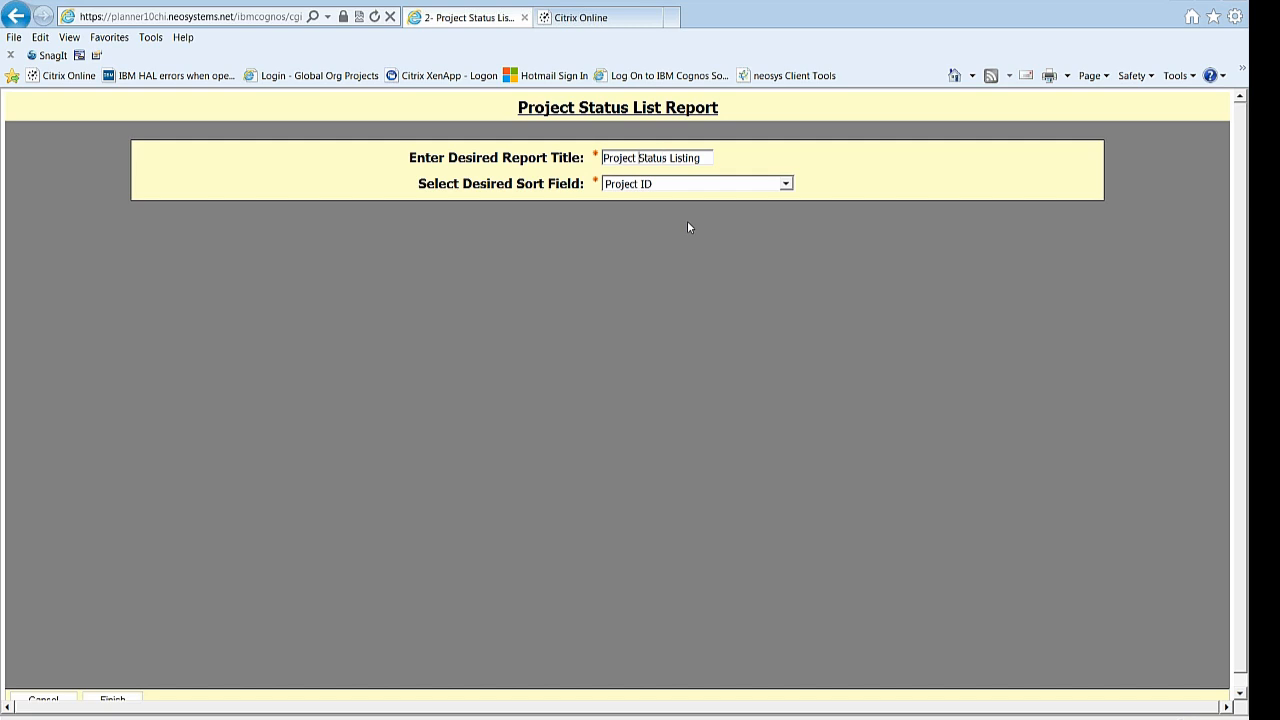
# Step: Change the desired report title to "Project Listing for PM"
pyautogui.press('Delete')
pyautogui.press('Delete')
pyautogui.press('Delete')
pyautogui.press('Delete')
pyautogui.press('Delete')
pyautogui.press('Delete')
pyautogui.press('Delete')
pyautogui.press('Delete')
pyautogui.write('Listing for PM')
# Step: Set the desired sort field to Project Manager and run the project status list report
pyautogui.click(696, 184)
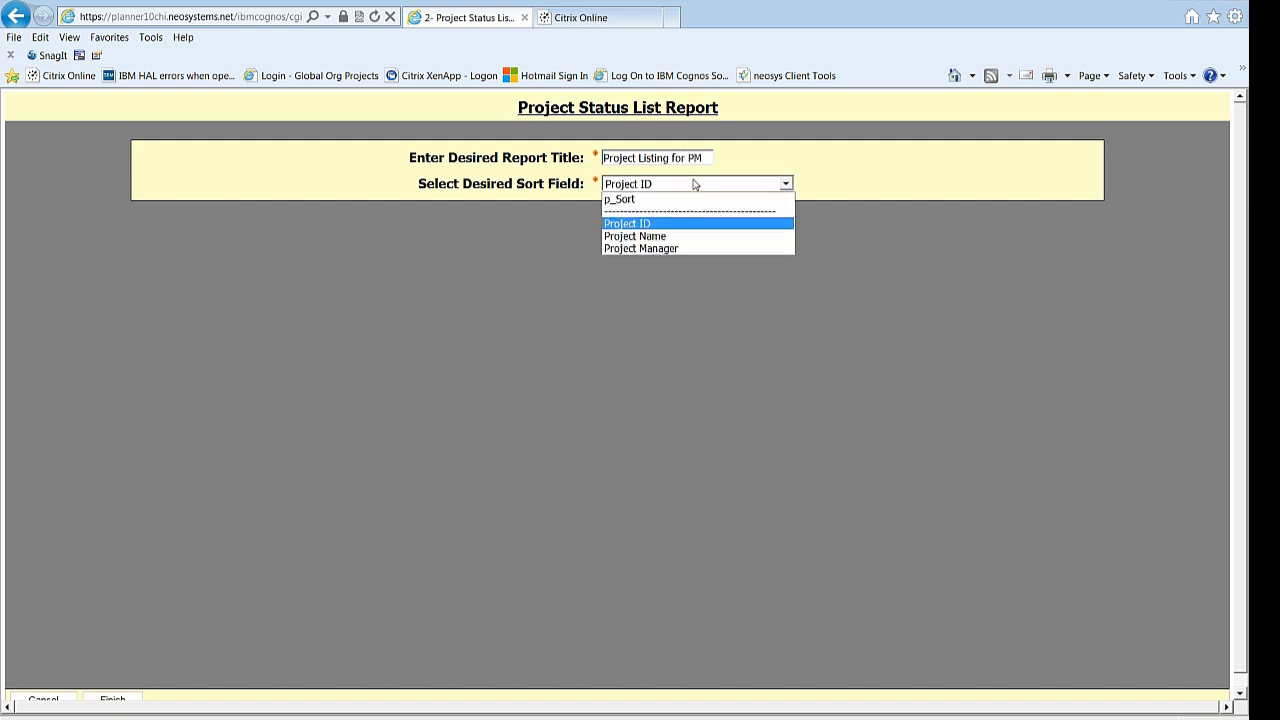
pyautogui.click(664, 248)
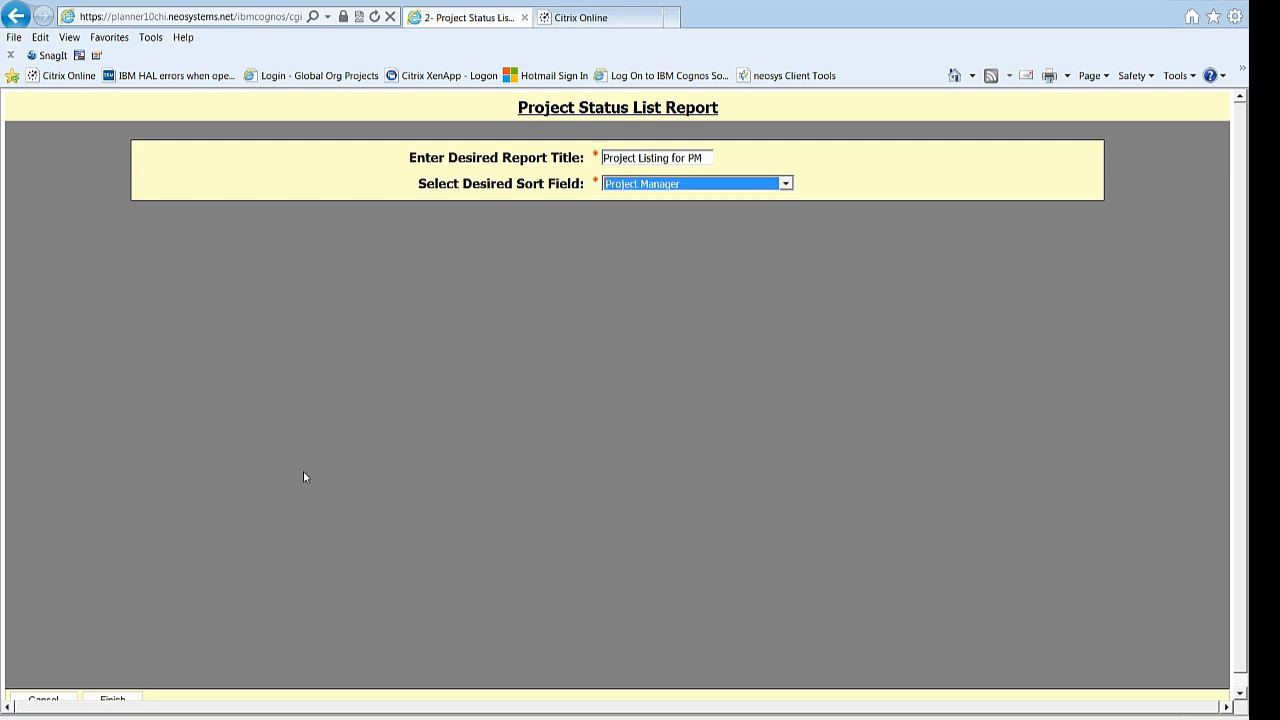
pyautogui.click(111, 700)
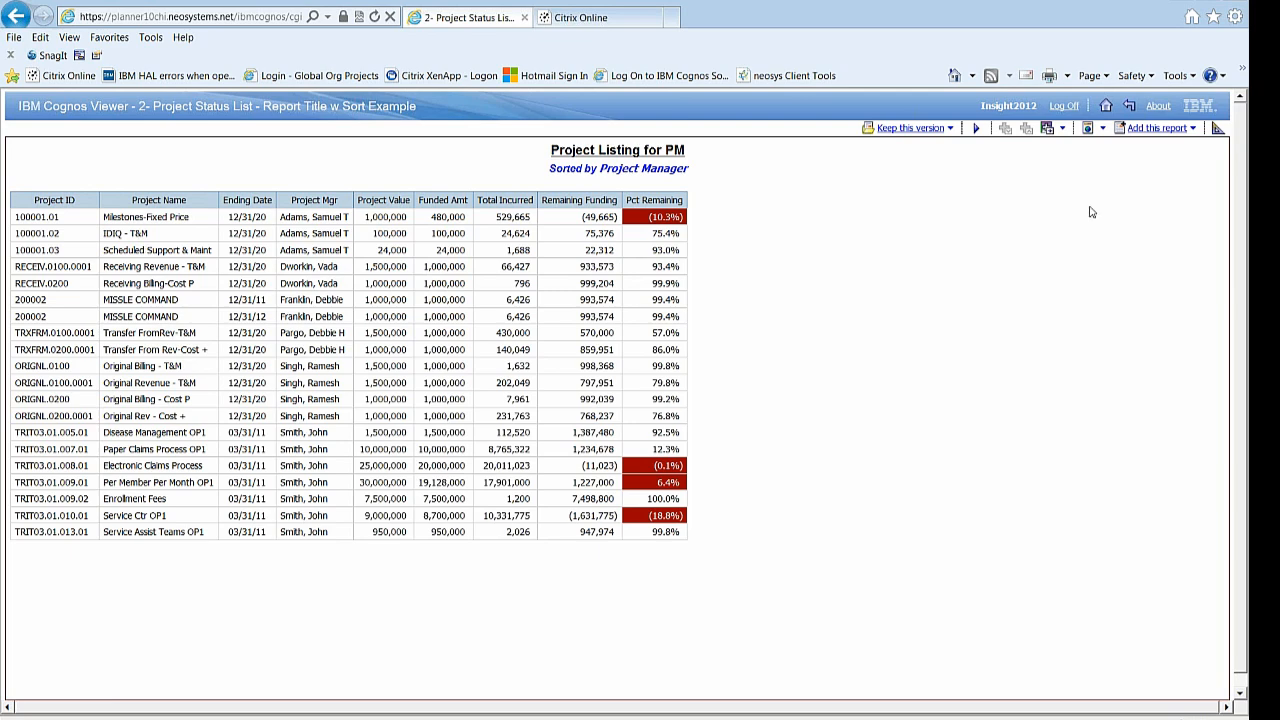
# Step: Switch from the report viewer to the Report Studio window with the "1- Project Status List - w Prompt Type Option" report
pyautogui.click(1130, 105)
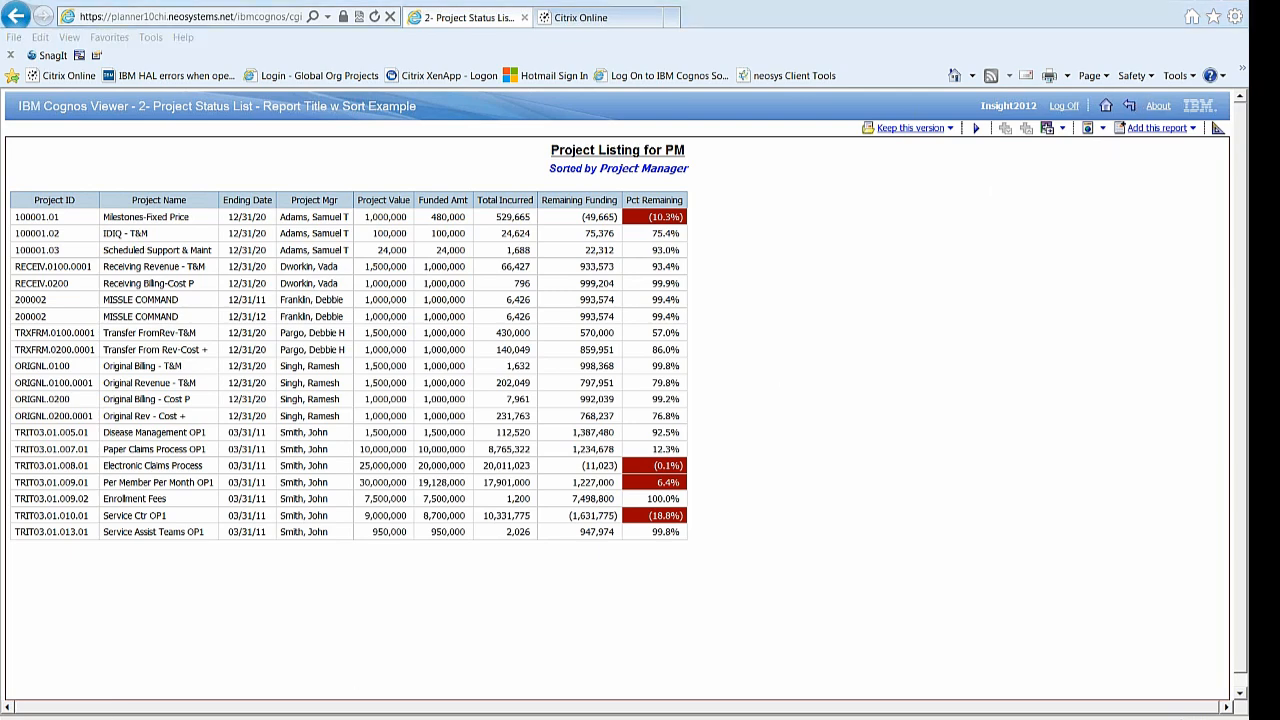
pyautogui.click(120, 718)
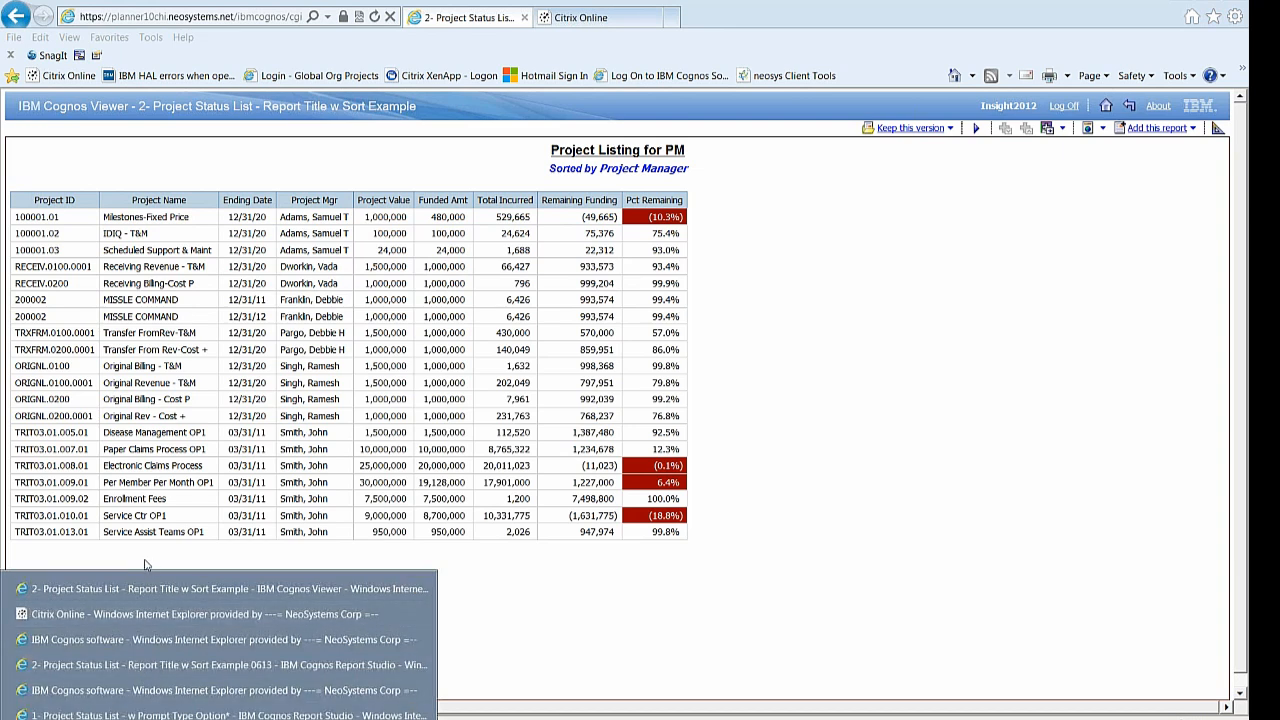
pyautogui.click(139, 594)
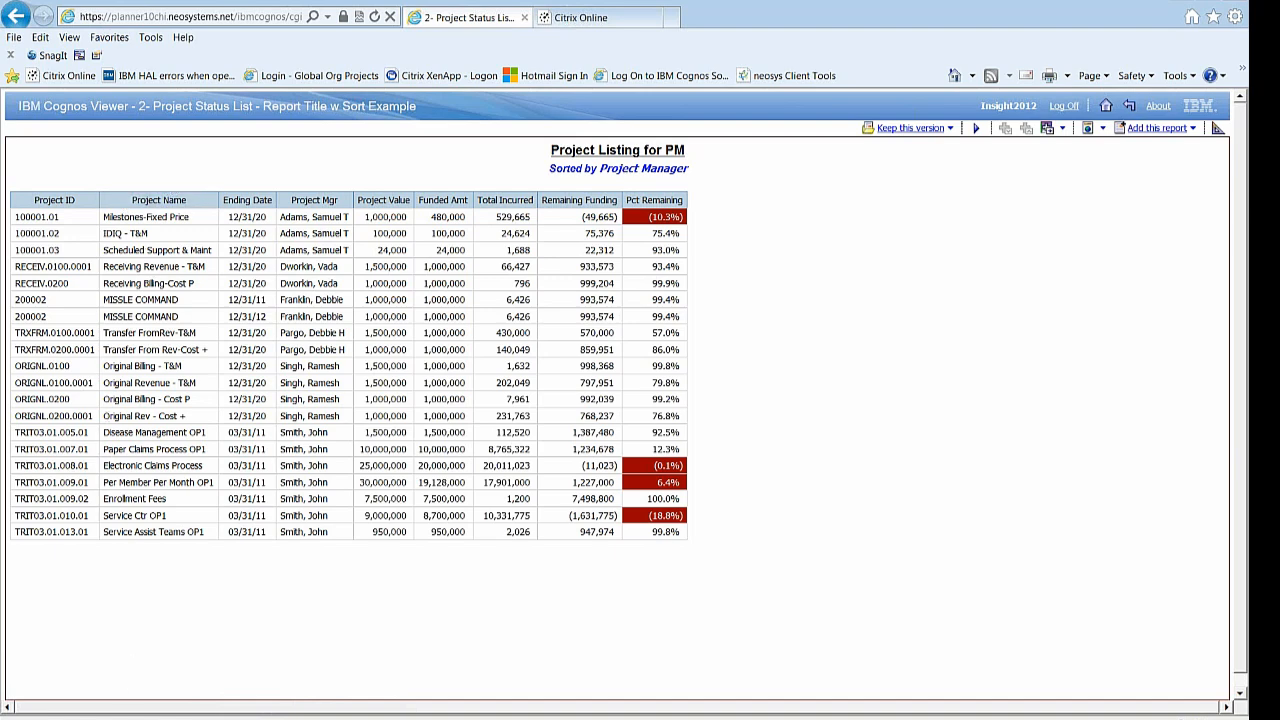
pyautogui.click(85, 718)
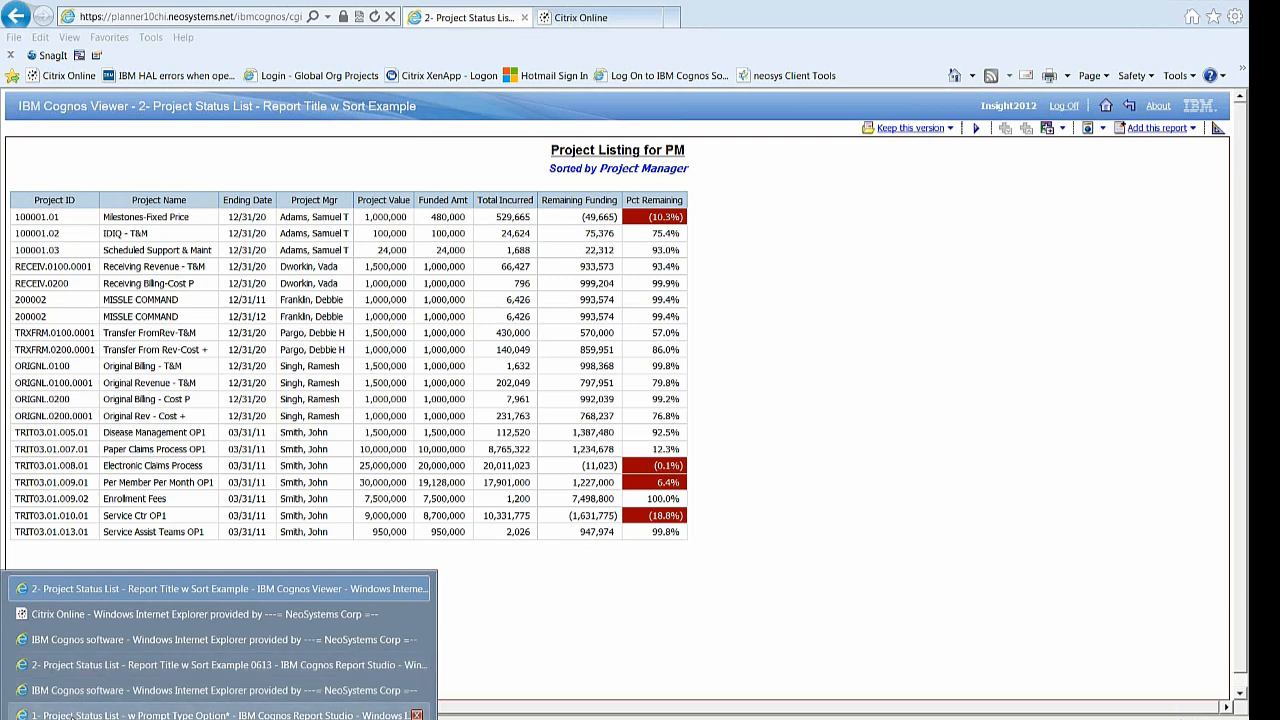
pyautogui.click(75, 716)
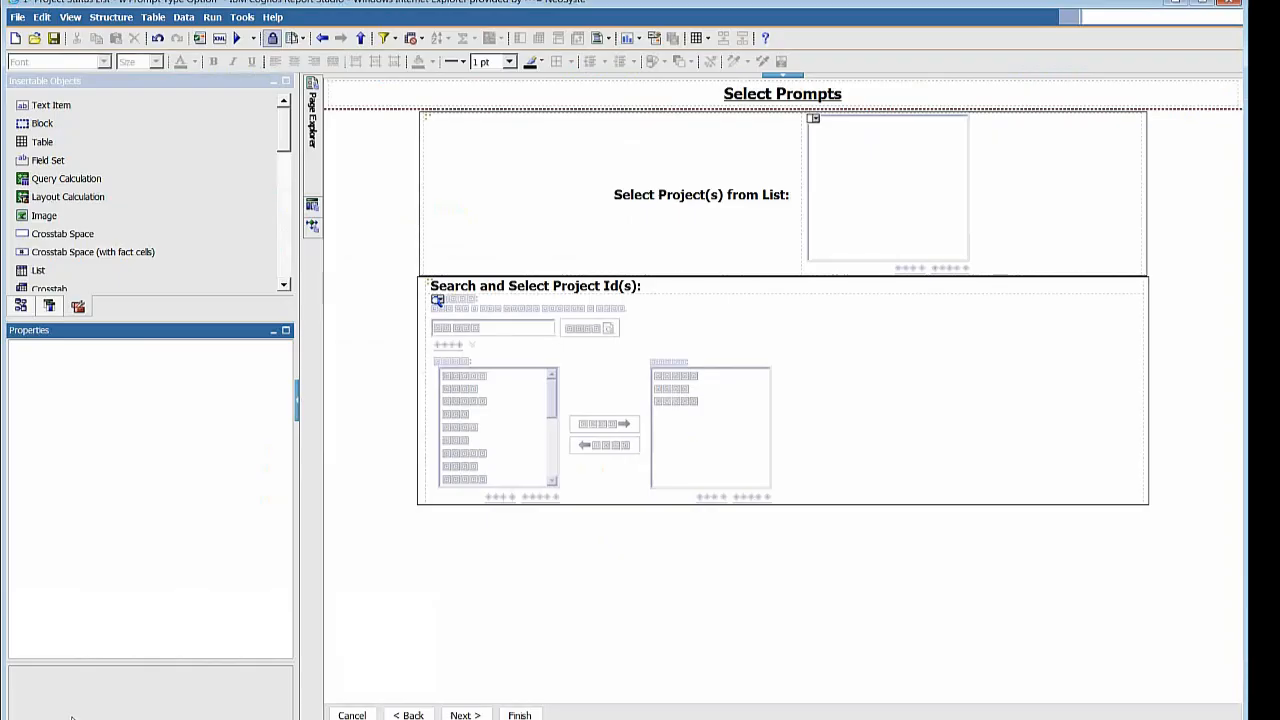
# Step: Open "2- Project Status List - Report Title w Sort Example" from Prompting Sample Reports, discarding the current report's unsaved changes
pyautogui.click(38, 42)
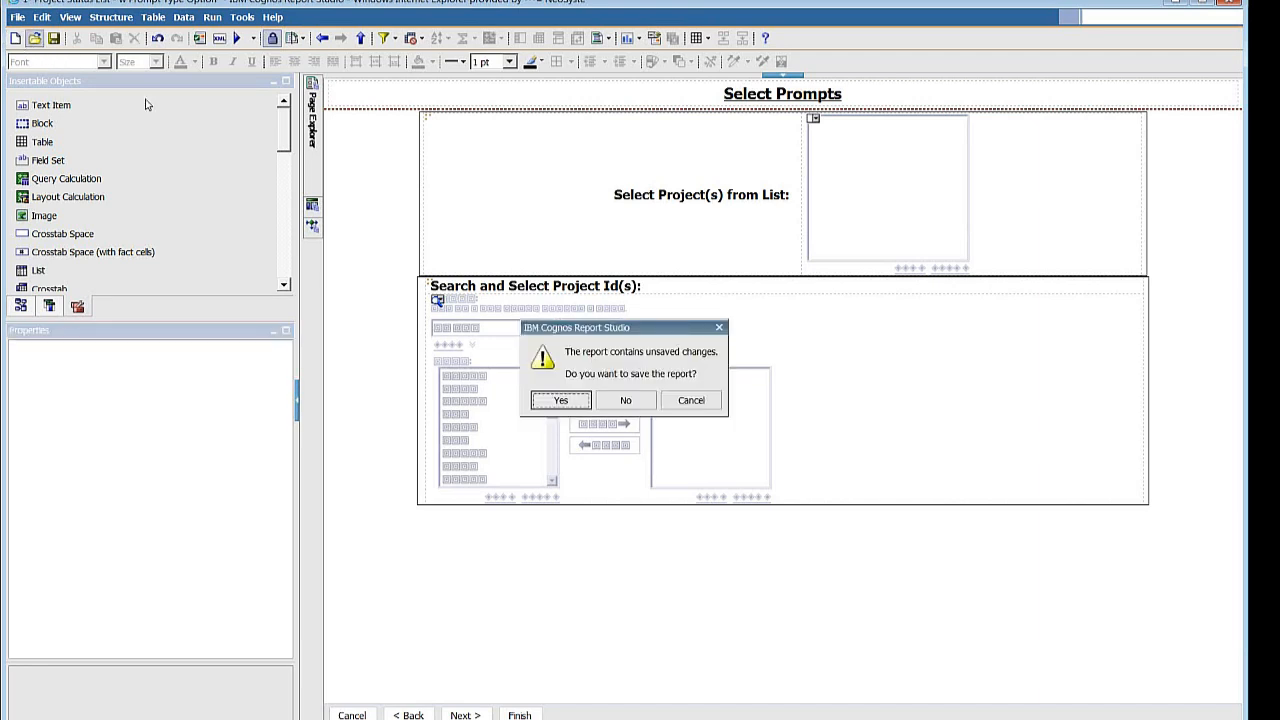
pyautogui.click(622, 406)
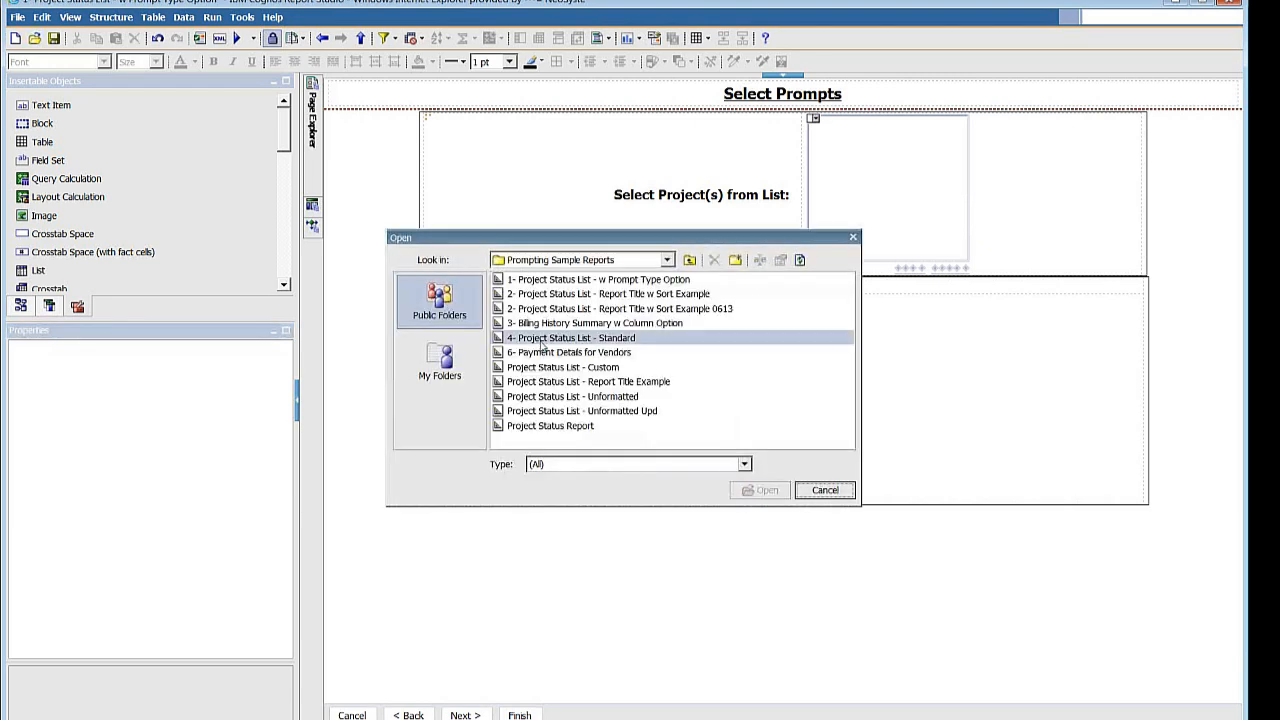
pyautogui.click(620, 294)
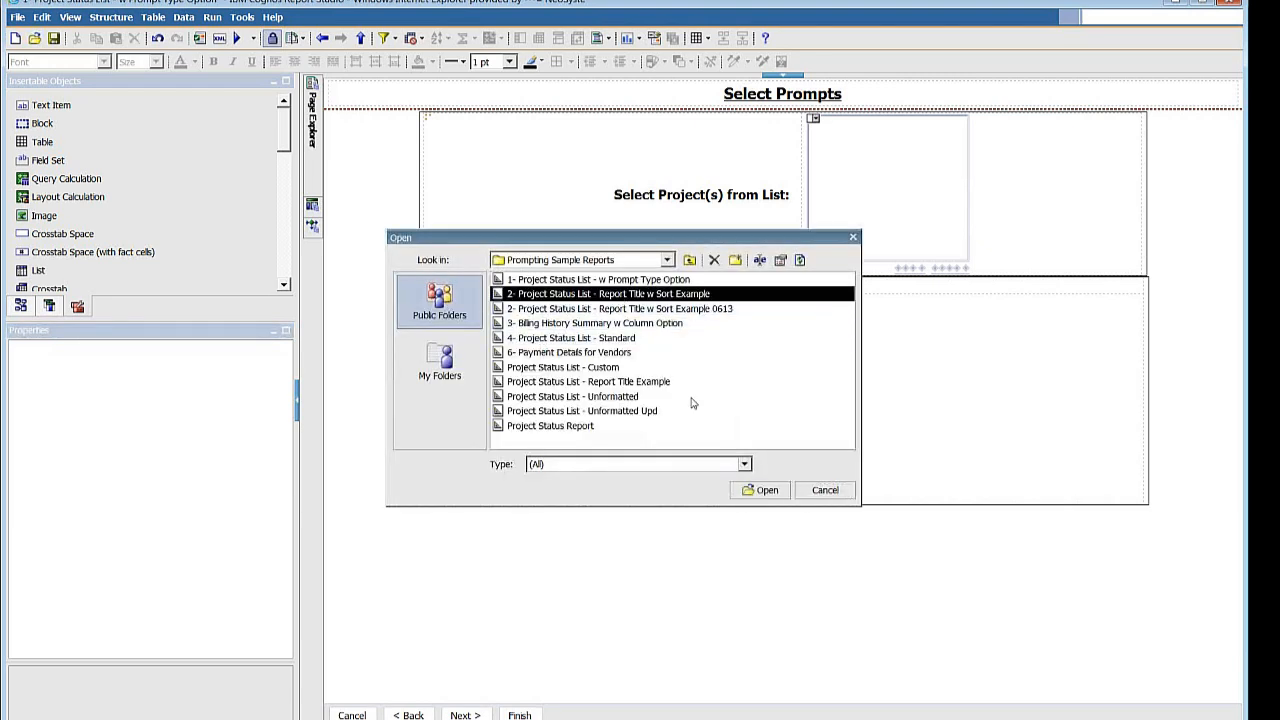
pyautogui.click(741, 493)
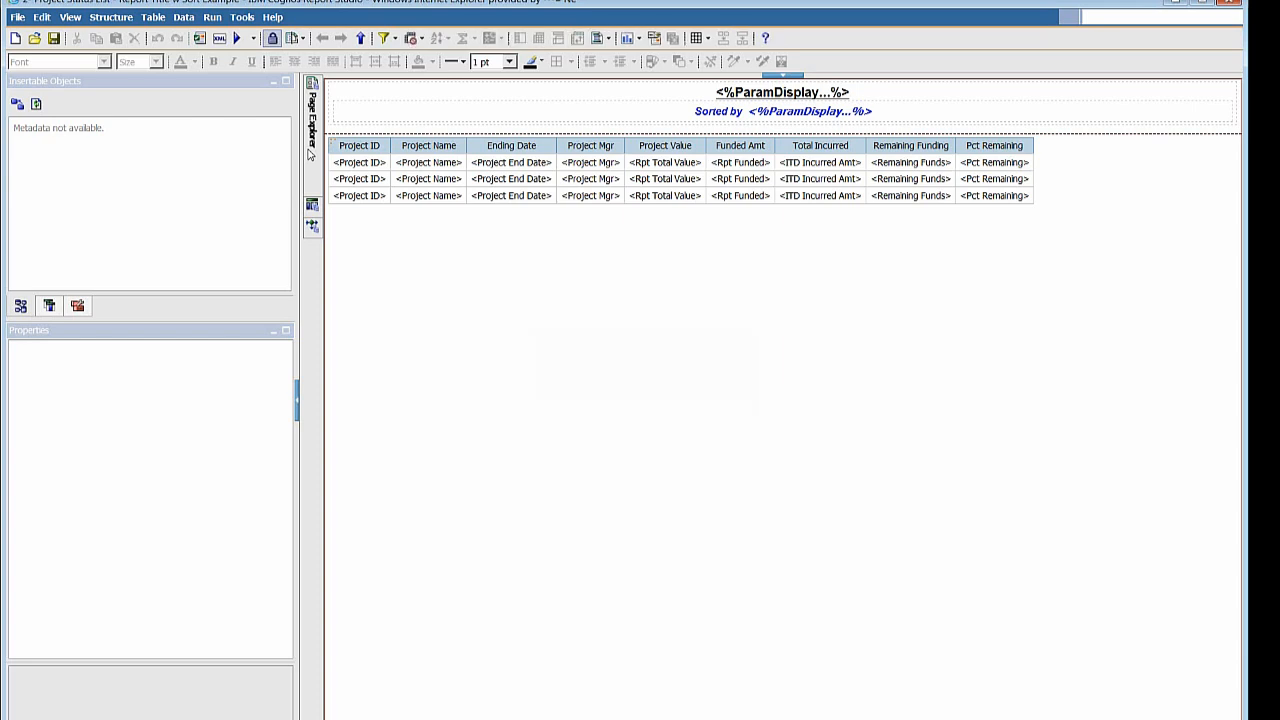
# Step: Open Prompt Page1 and examine the default selections of the report title text box prompt without changing them
pyautogui.moveTo(311, 150)
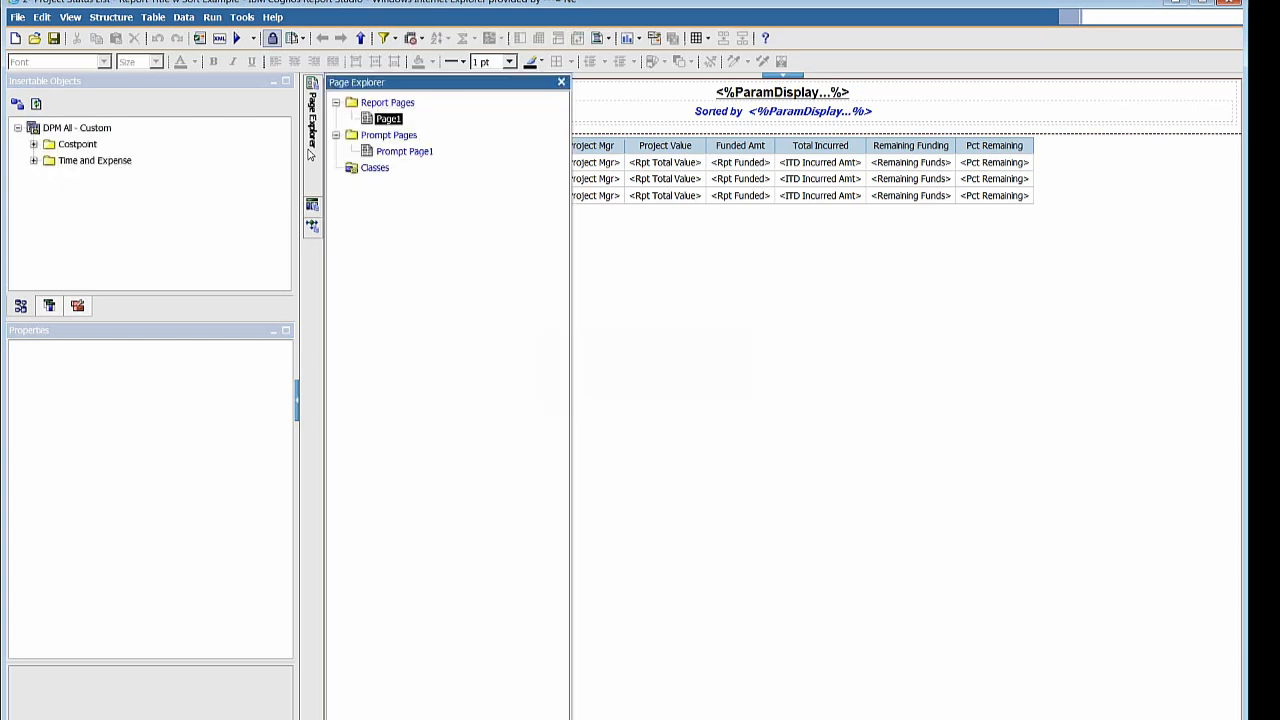
pyautogui.click(406, 152)
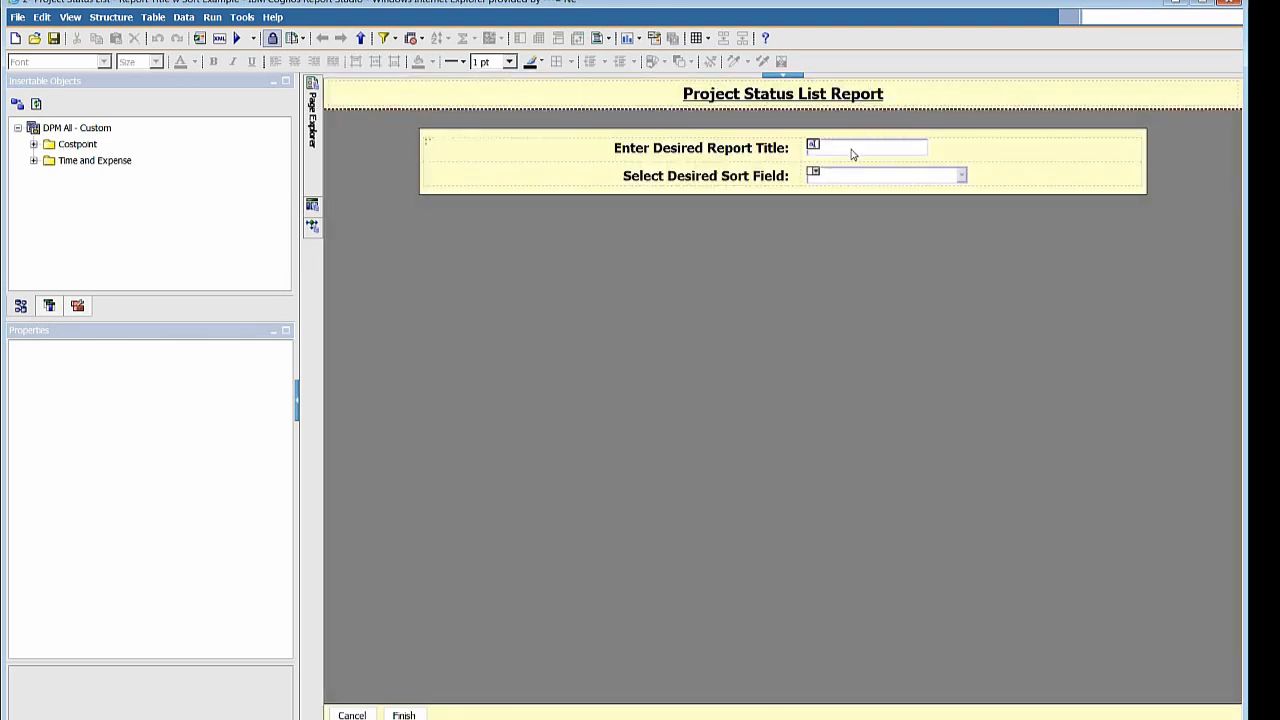
pyautogui.click(852, 154)
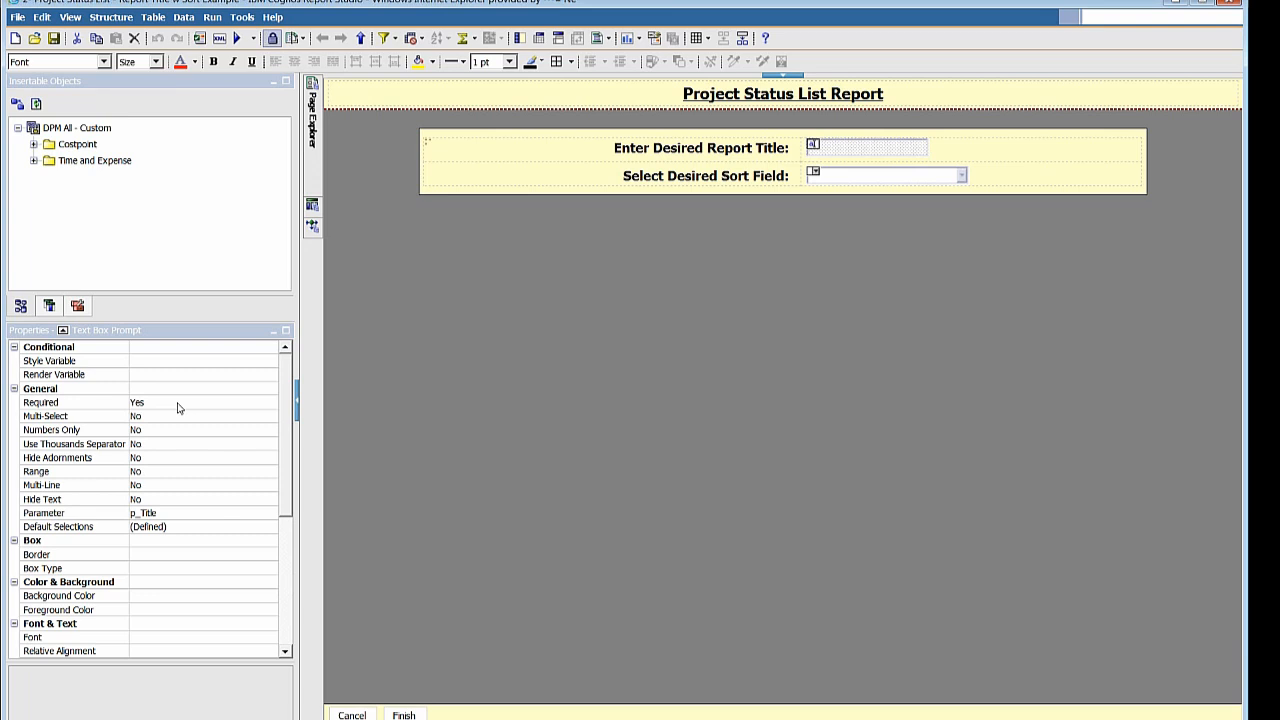
pyautogui.click(240, 534)
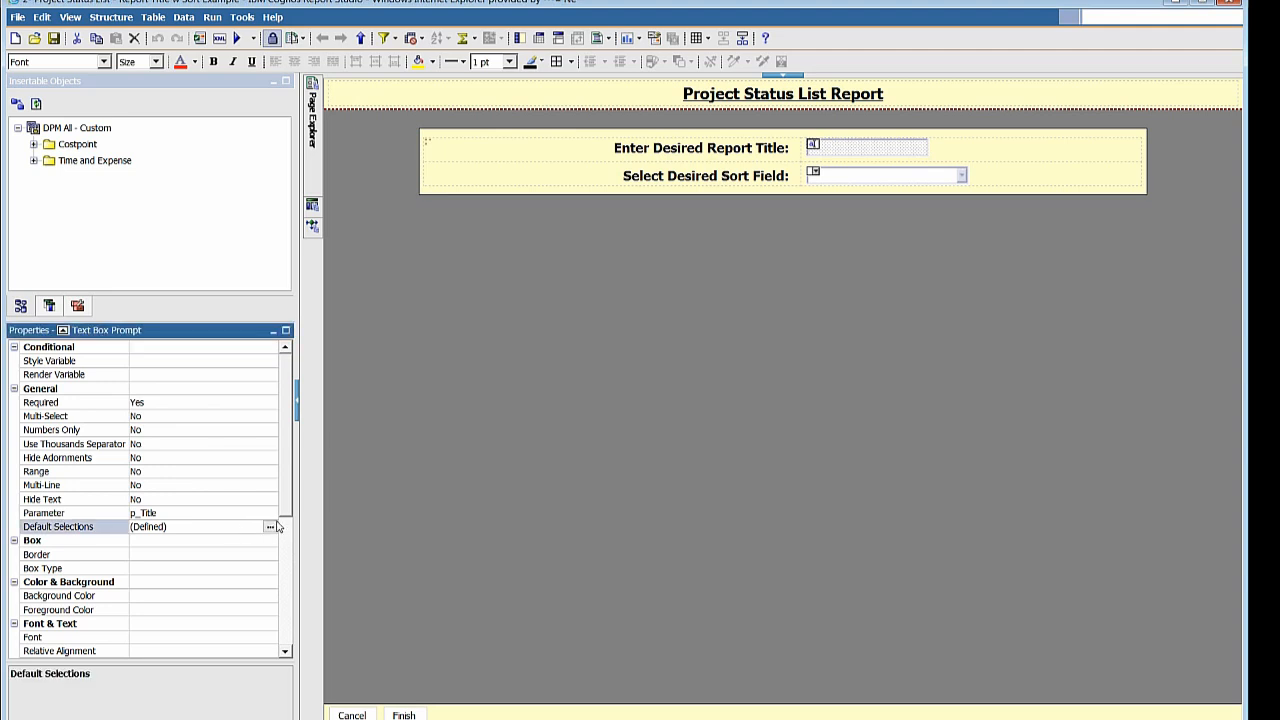
pyautogui.click(270, 526)
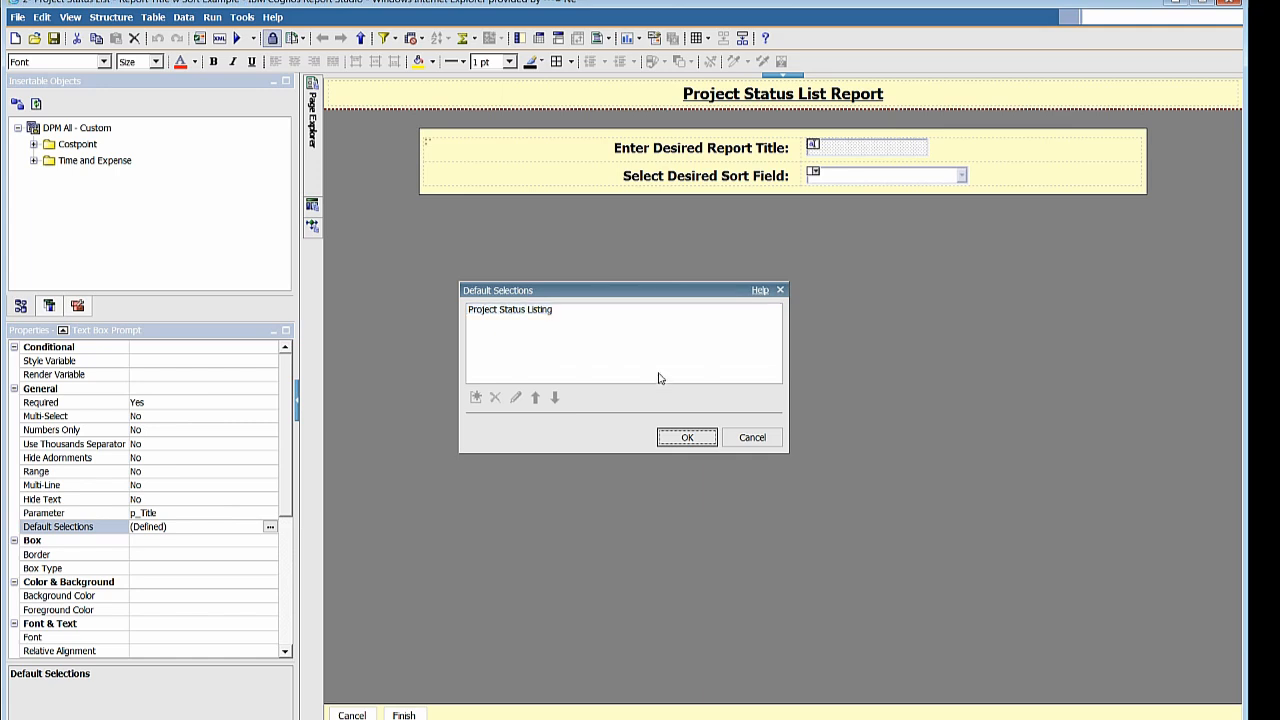
pyautogui.click(746, 439)
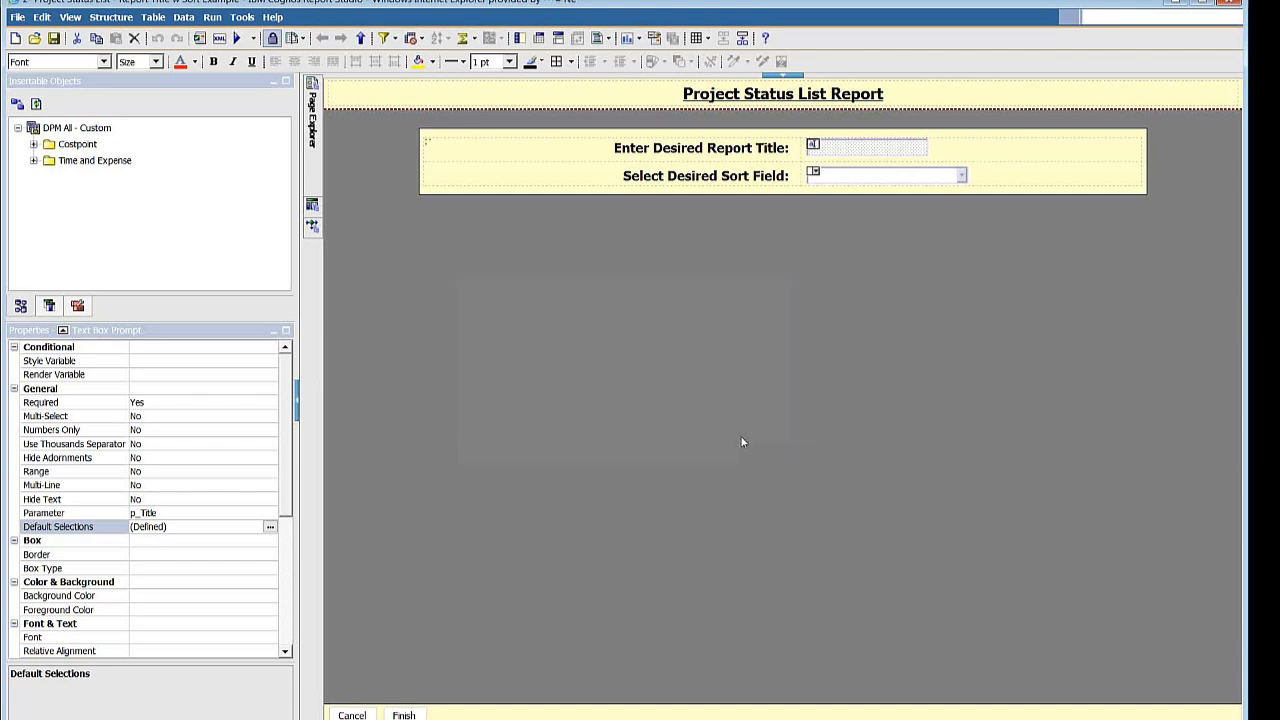
# Step: Review the full property list of the report title prompt, including its parameter
pyautogui.click(840, 177)
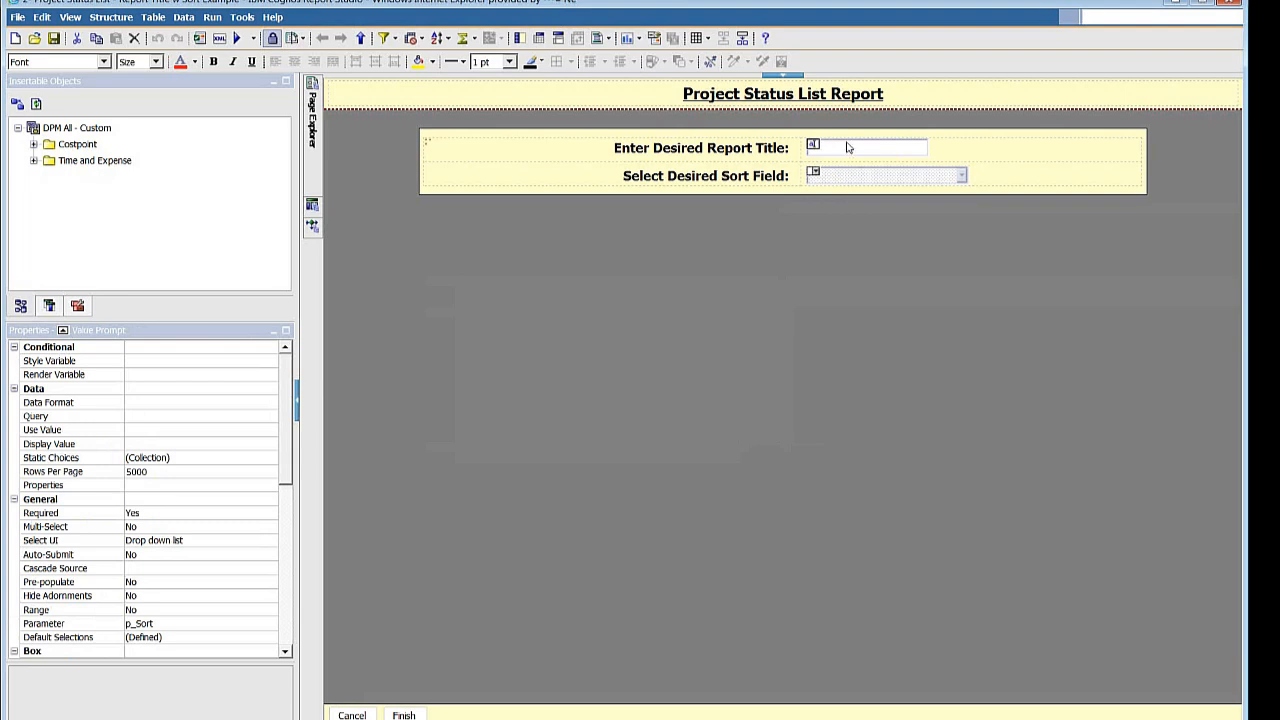
pyautogui.click(847, 148)
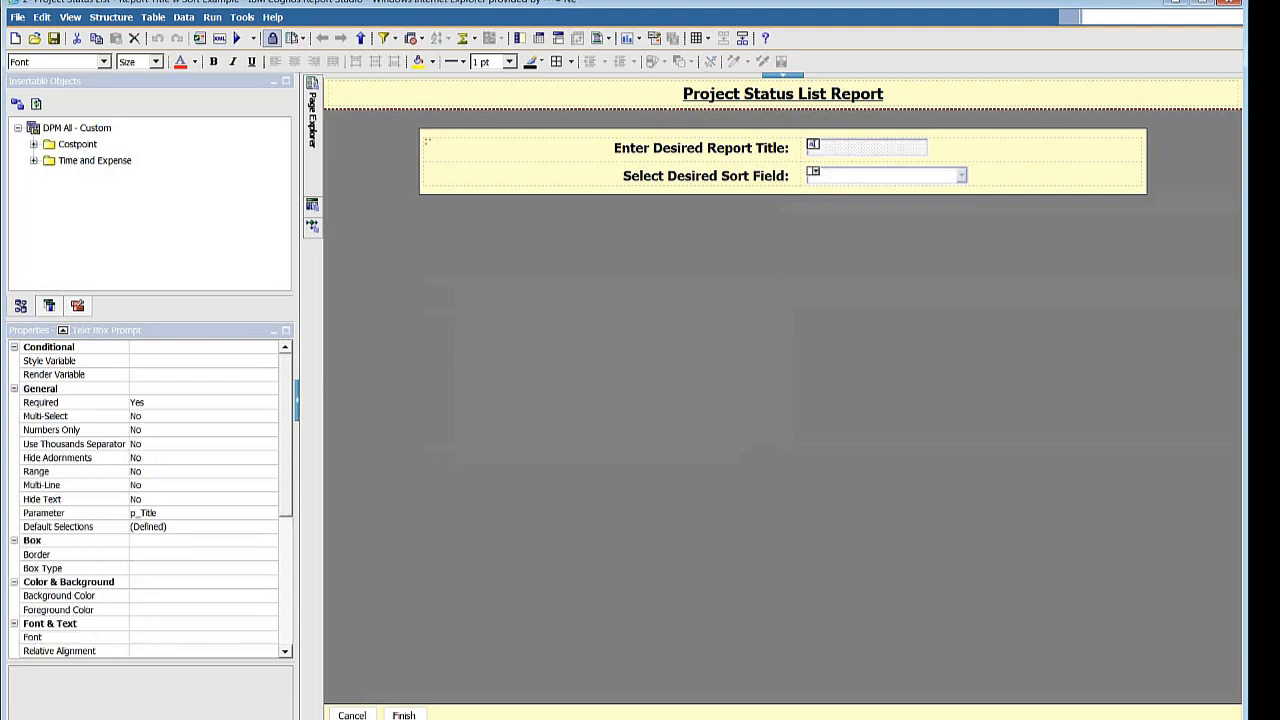
pyautogui.click(286, 625)
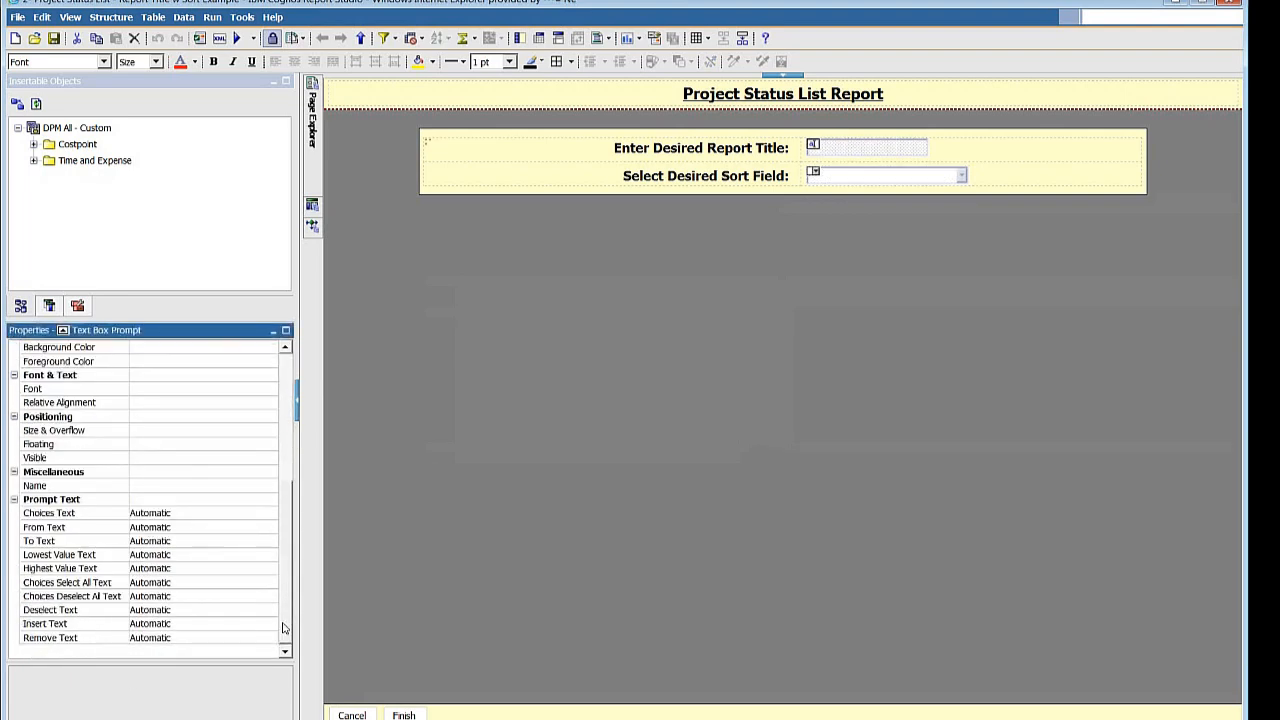
pyautogui.click(284, 380)
pyautogui.click(284, 380)
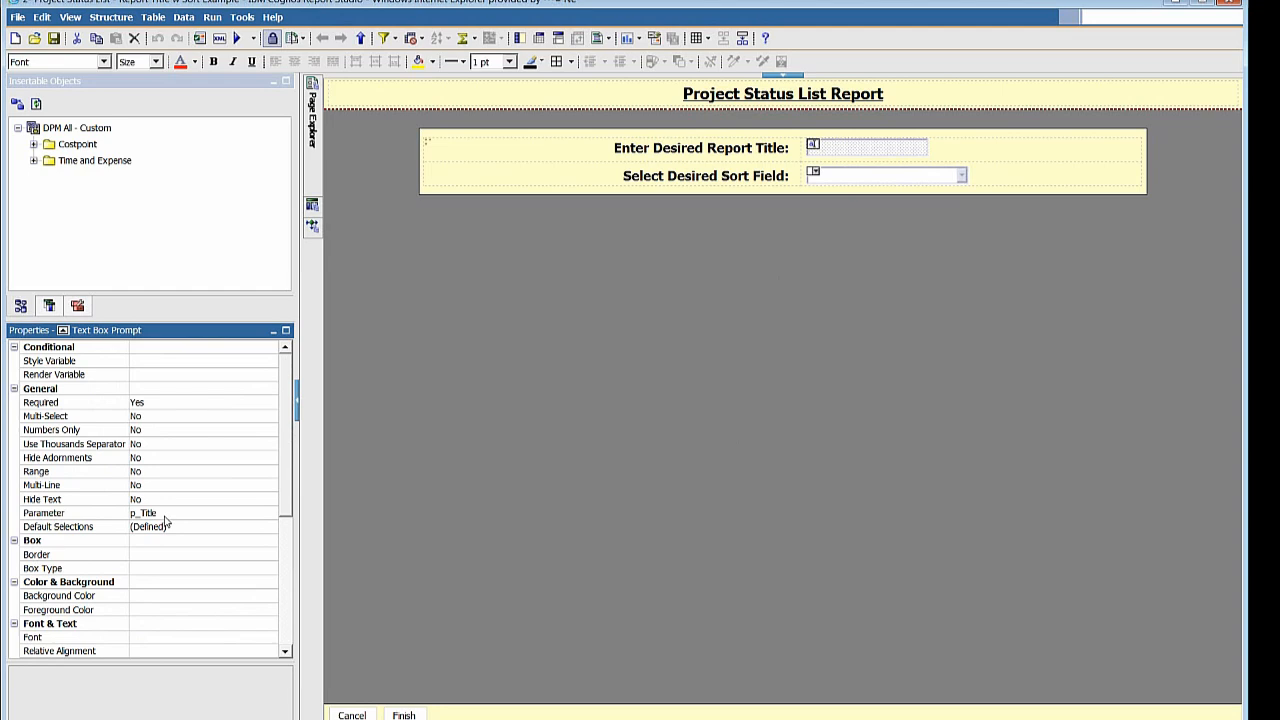
# Step: Examine the static choices of the sort field value prompt without changing them
pyautogui.click(830, 178)
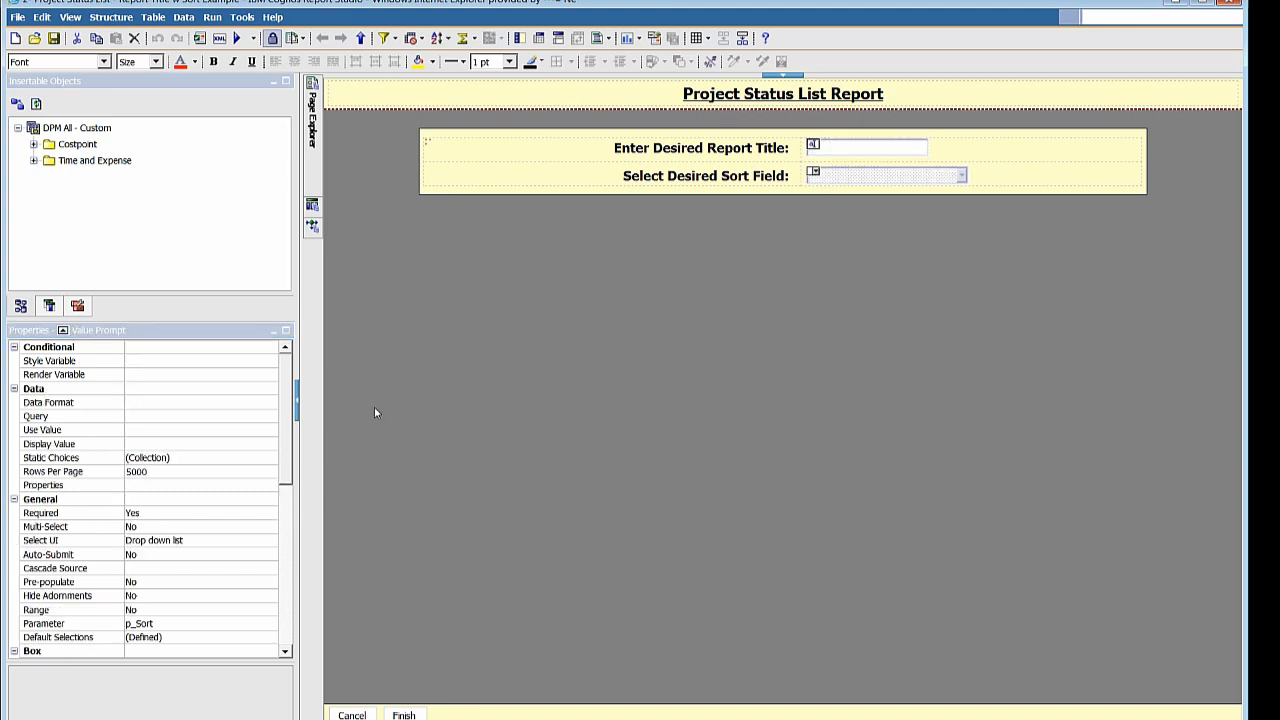
pyautogui.click(251, 460)
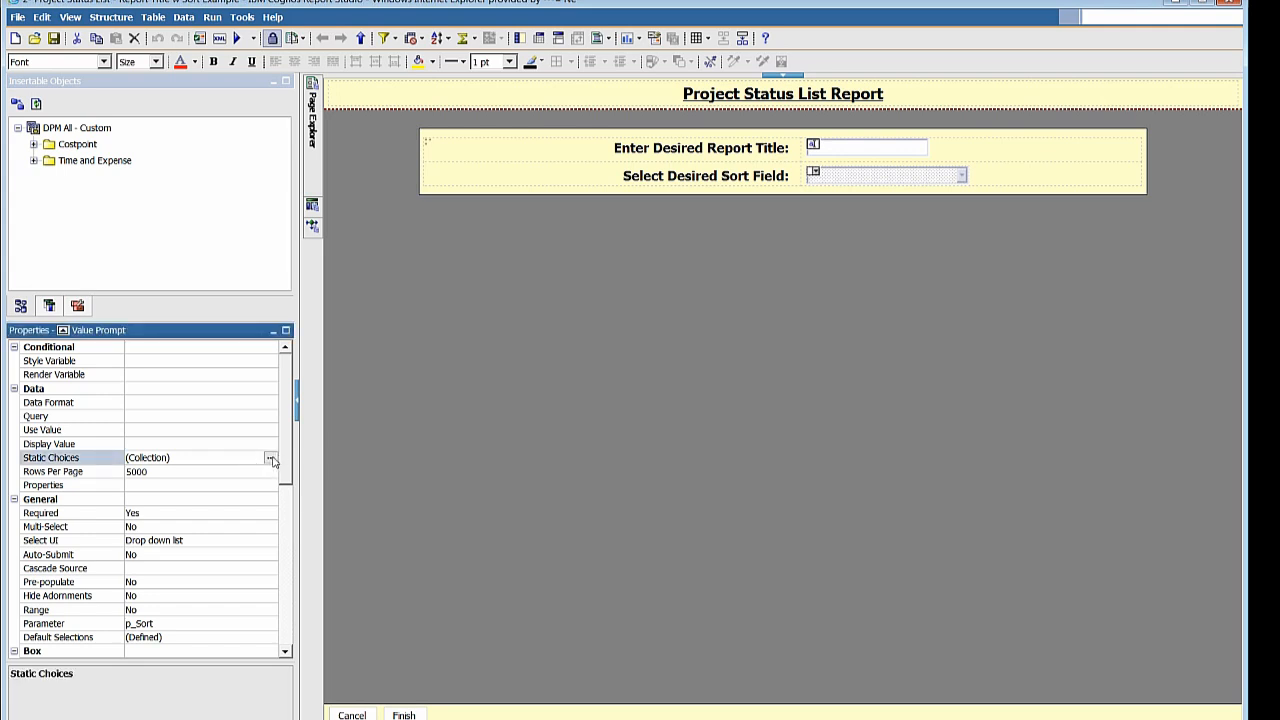
pyautogui.click(270, 457)
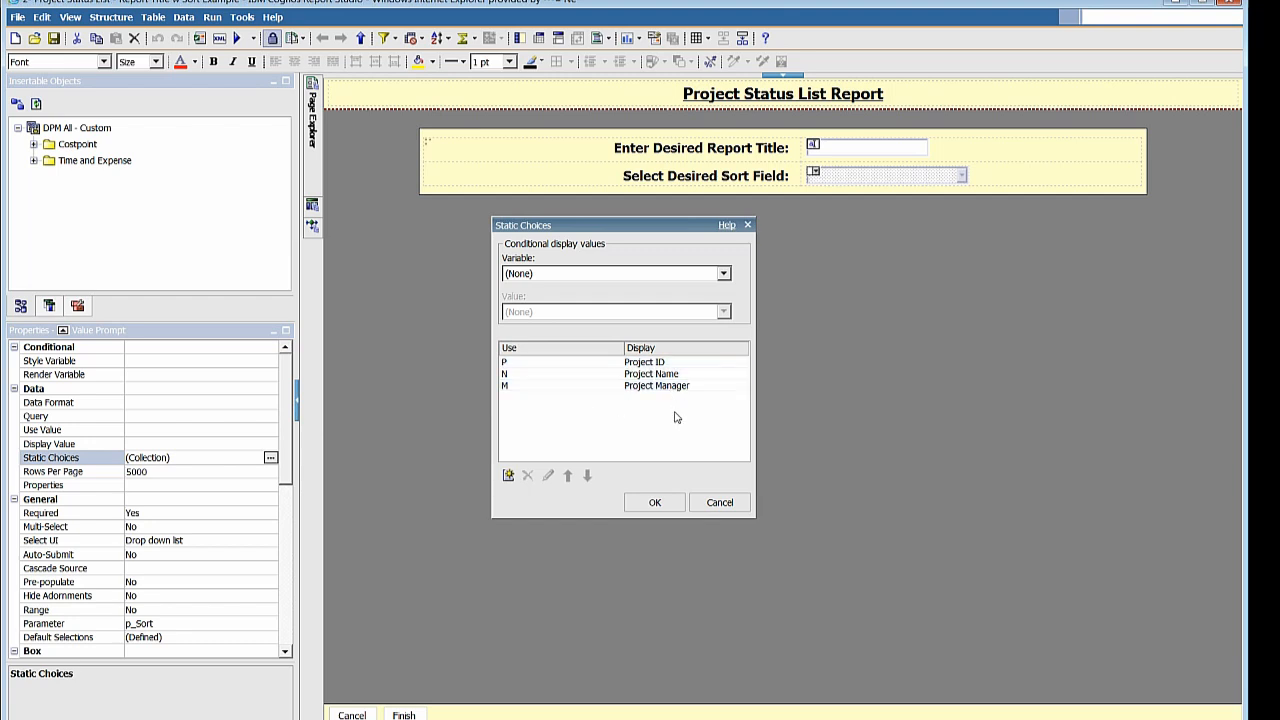
pyautogui.click(716, 503)
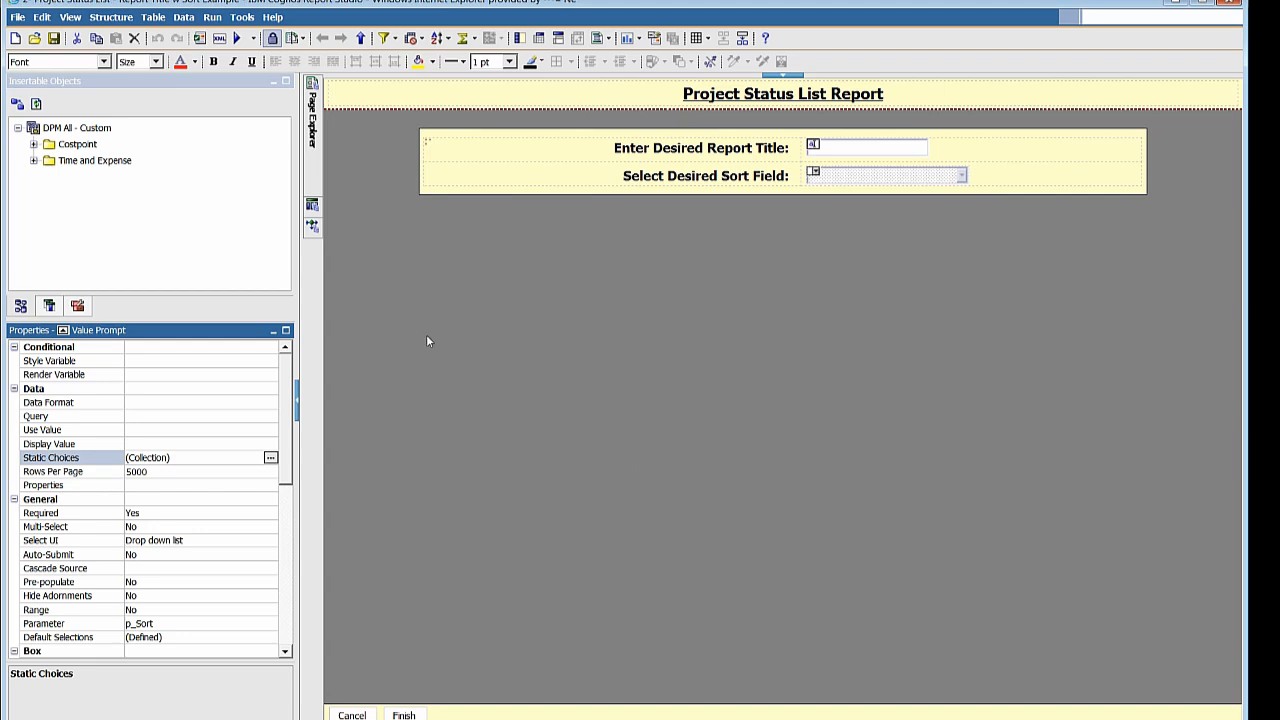
# Step: Open Query1, examine the Sort Column data item's expression without changing it, and check the Project ID and Project Name data items
pyautogui.click(312, 218)
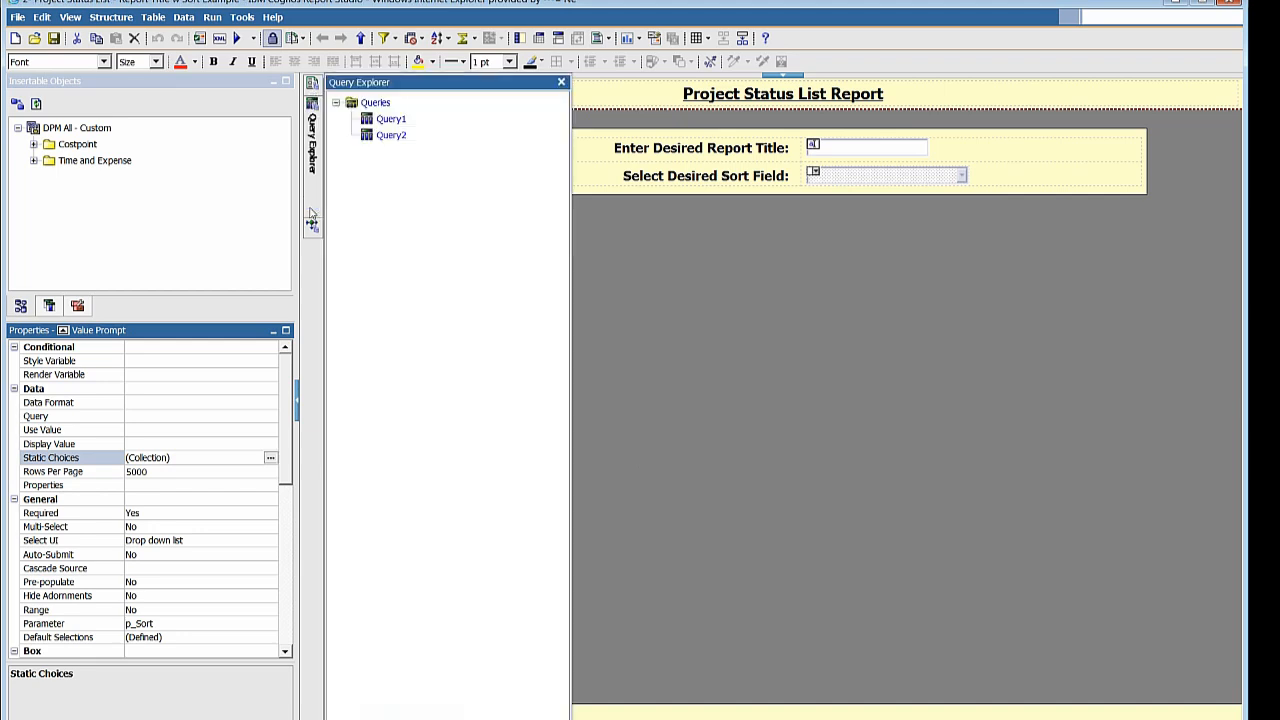
pyautogui.click(391, 120)
pyautogui.doubleClick(391, 120)
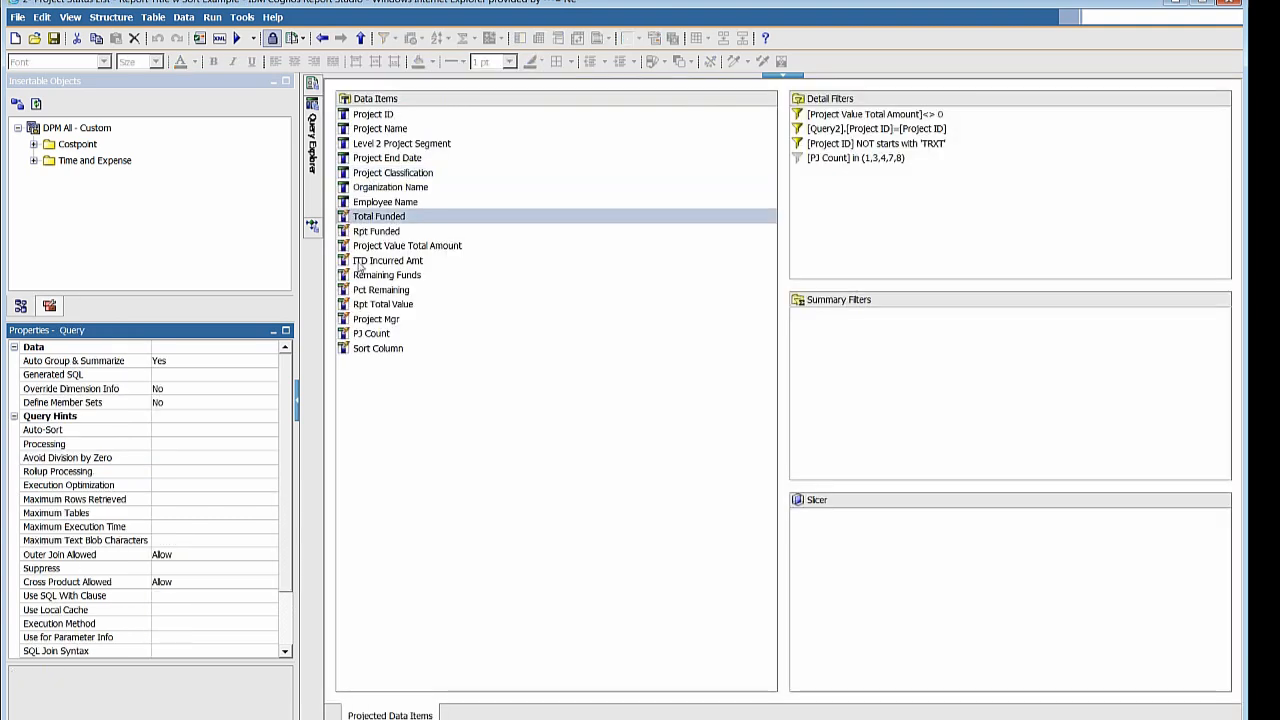
pyautogui.click(374, 350)
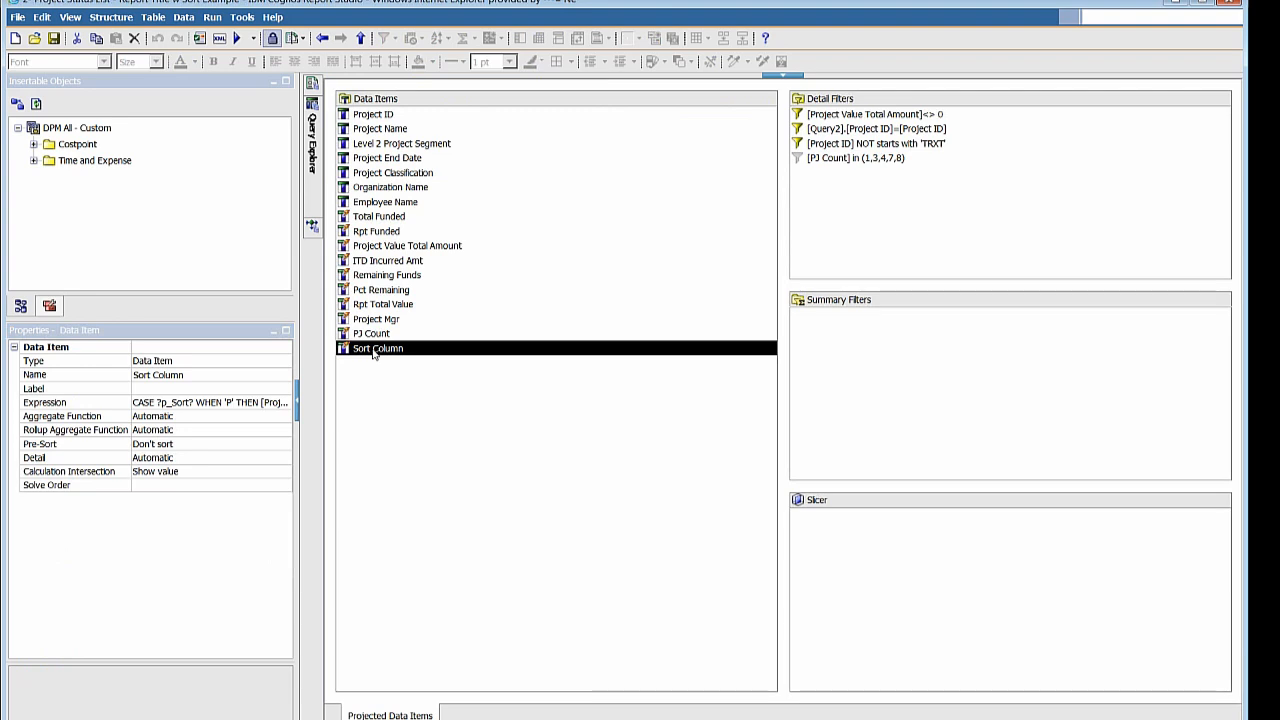
pyautogui.doubleClick(374, 350)
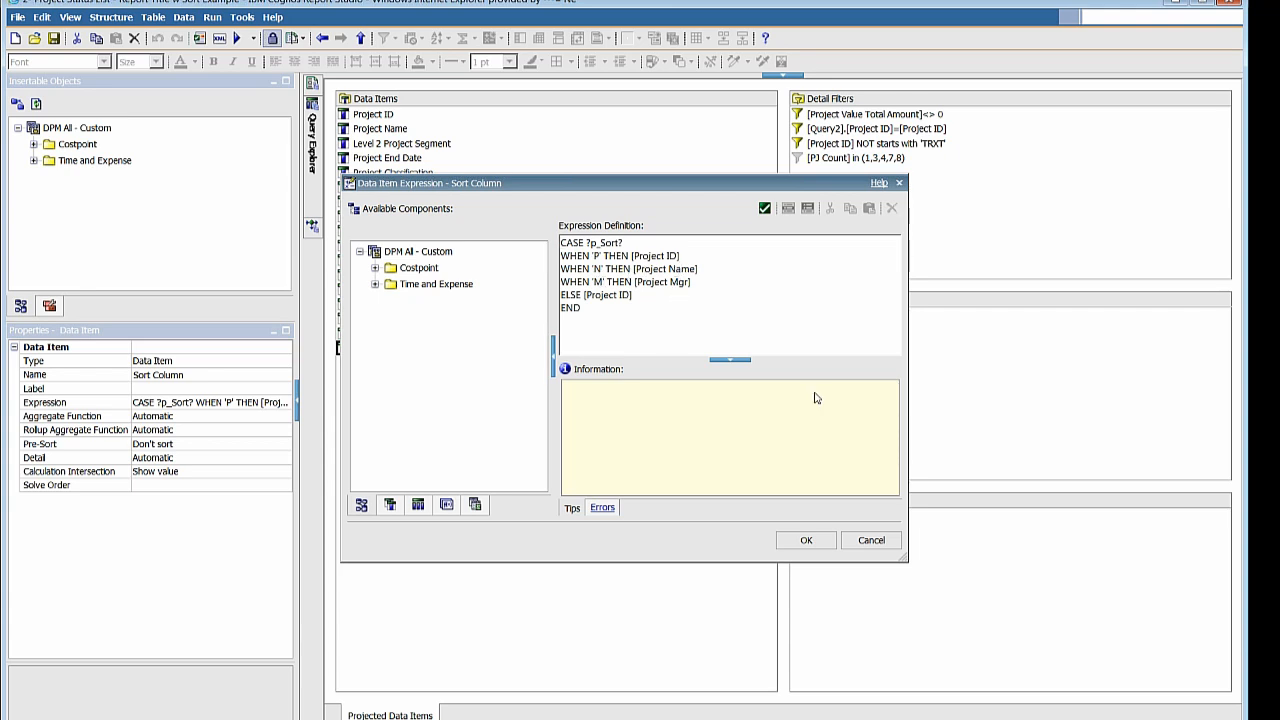
pyautogui.click(867, 545)
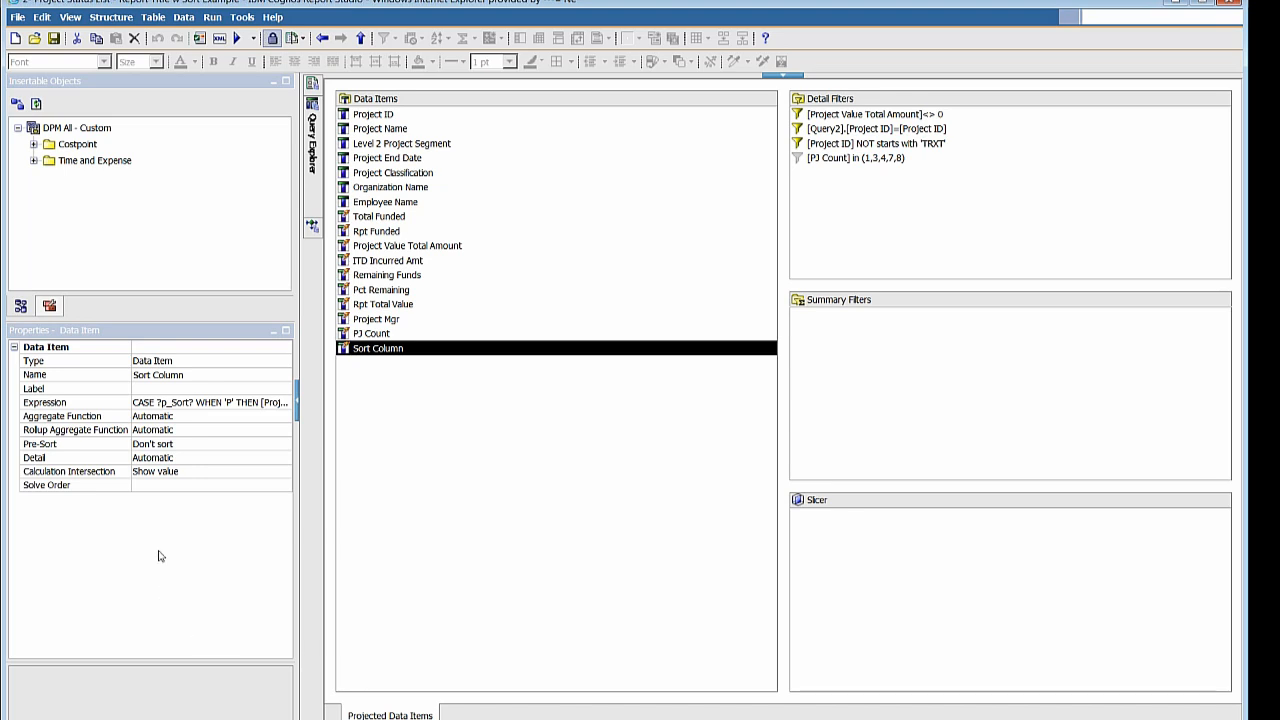
pyautogui.click(376, 115)
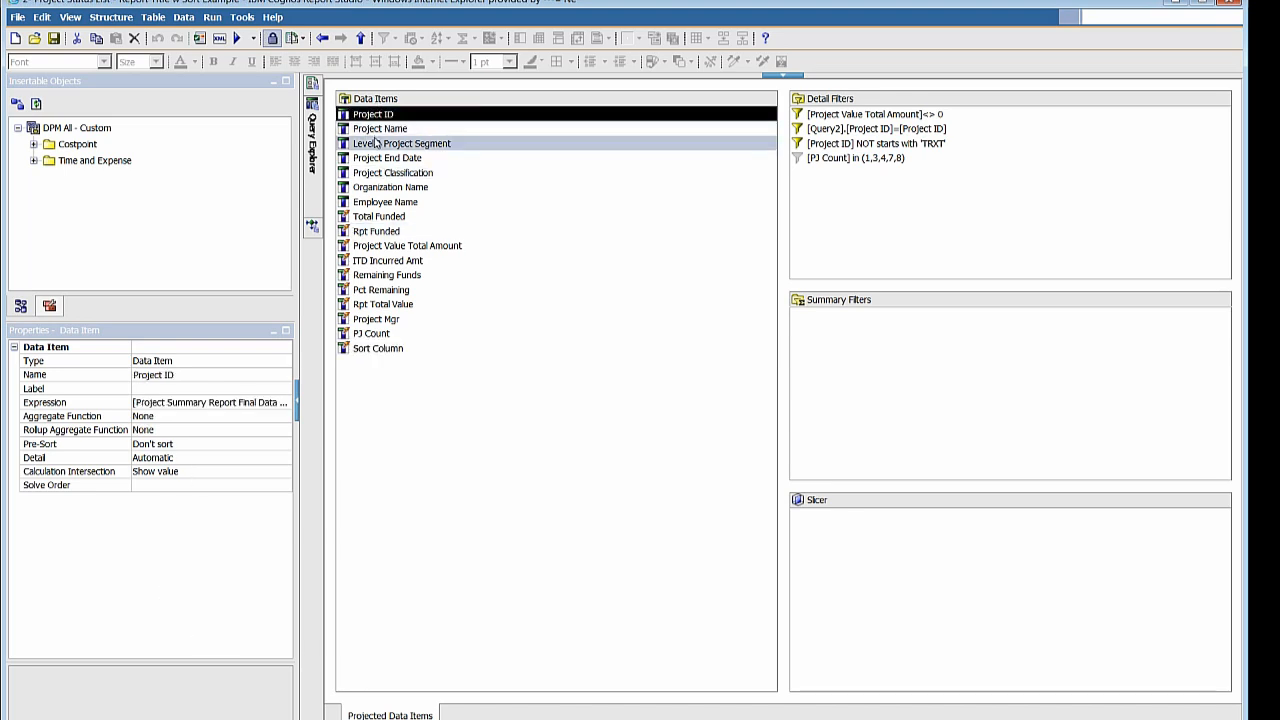
pyautogui.click(377, 129)
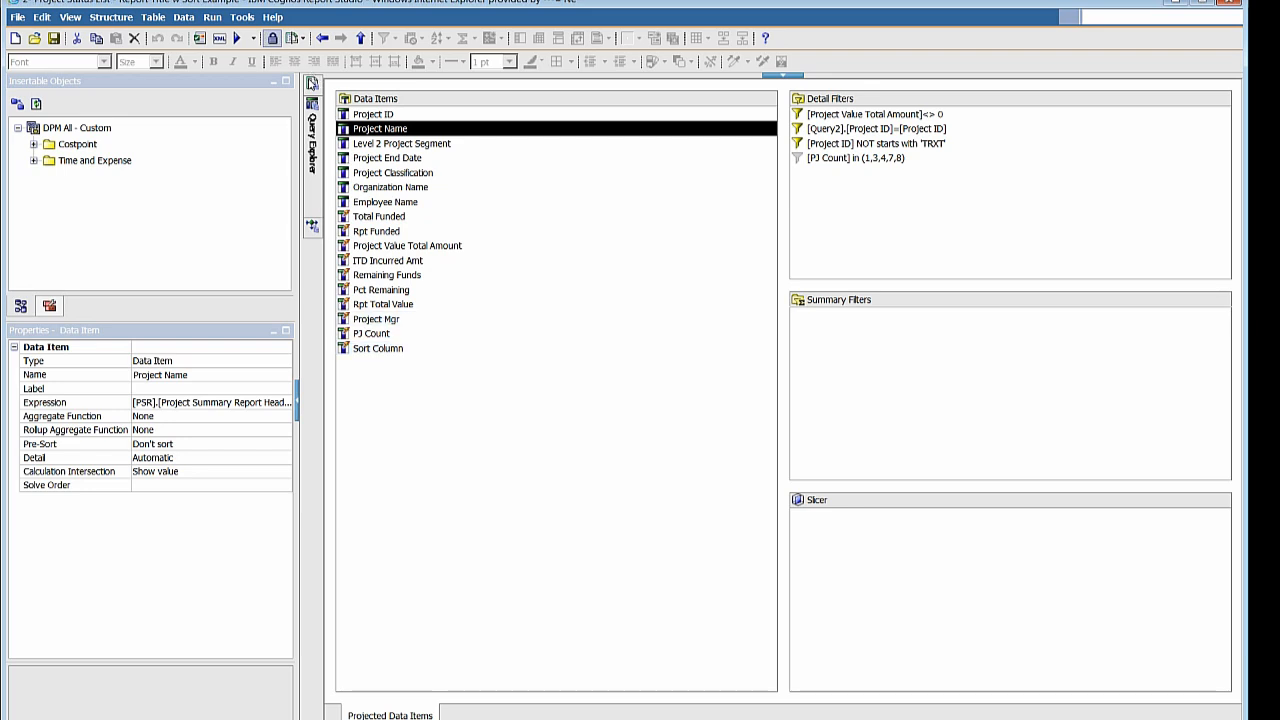
# Step: Open Page1 and examine the list's grouping and sorting, including the Sort Column entry in the detail sort list, without changing it
pyautogui.click(312, 83)
pyautogui.moveTo(312, 83)
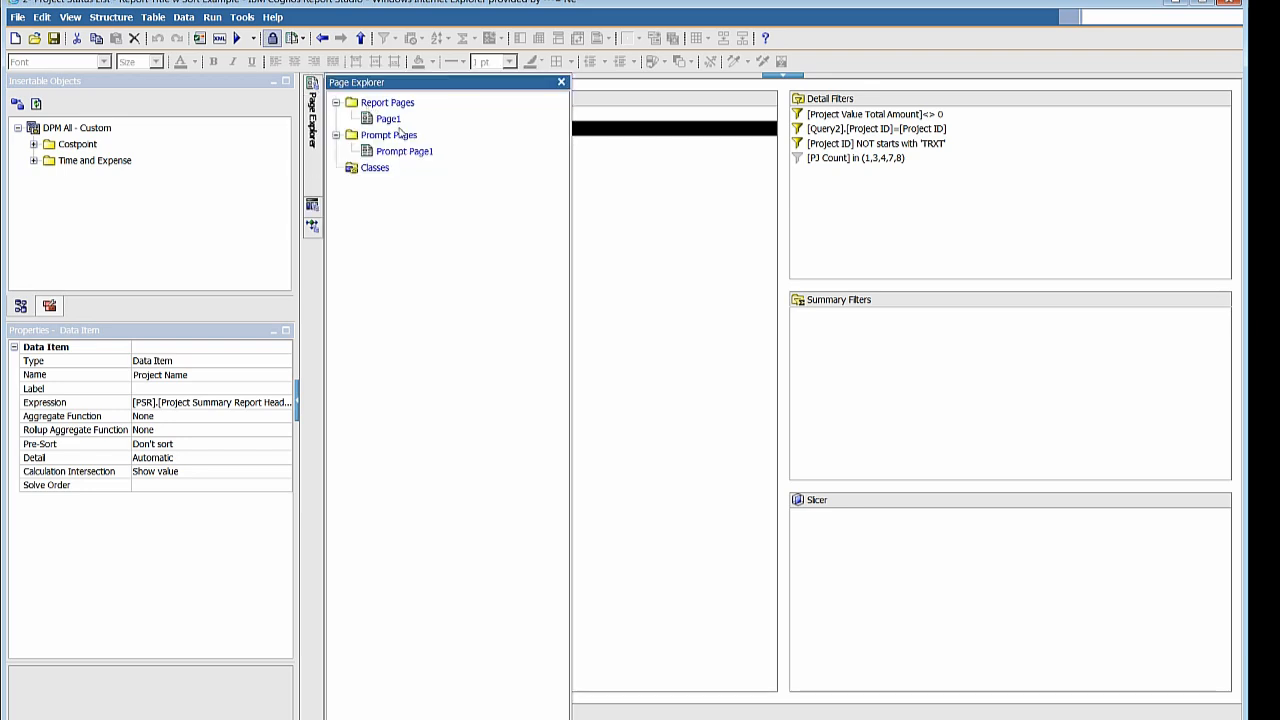
pyautogui.click(388, 120)
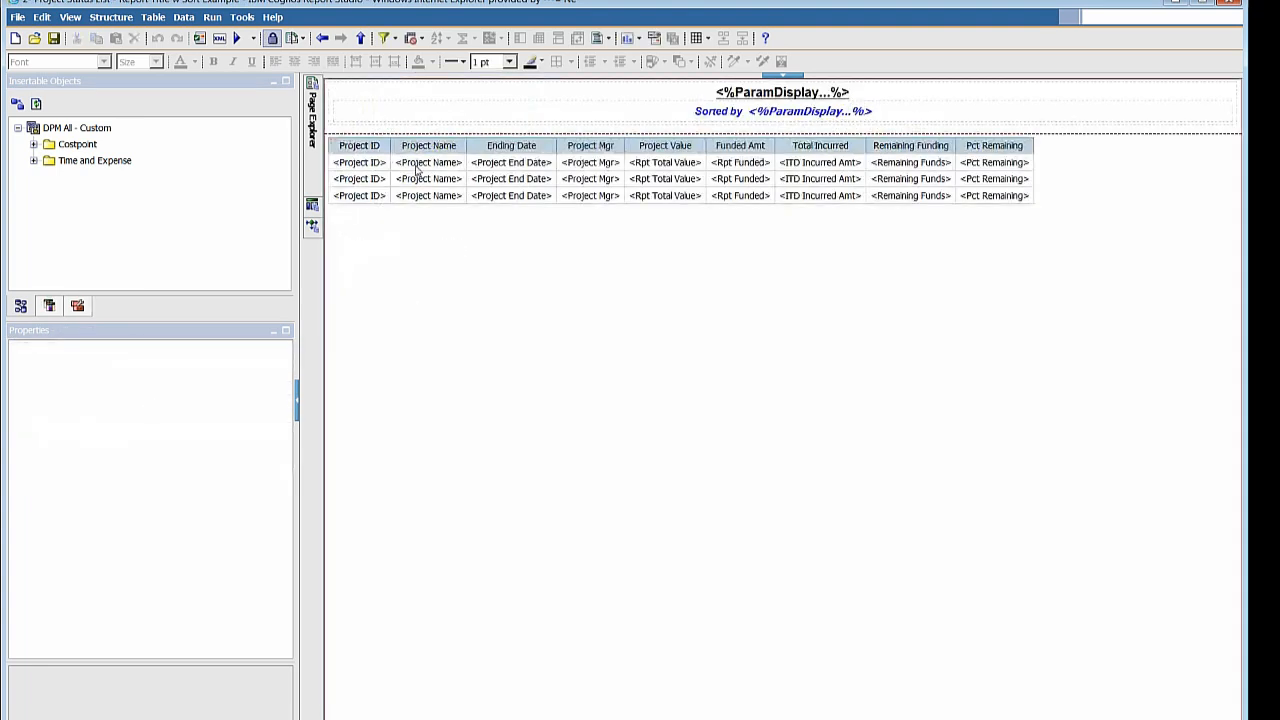
pyautogui.click(333, 146)
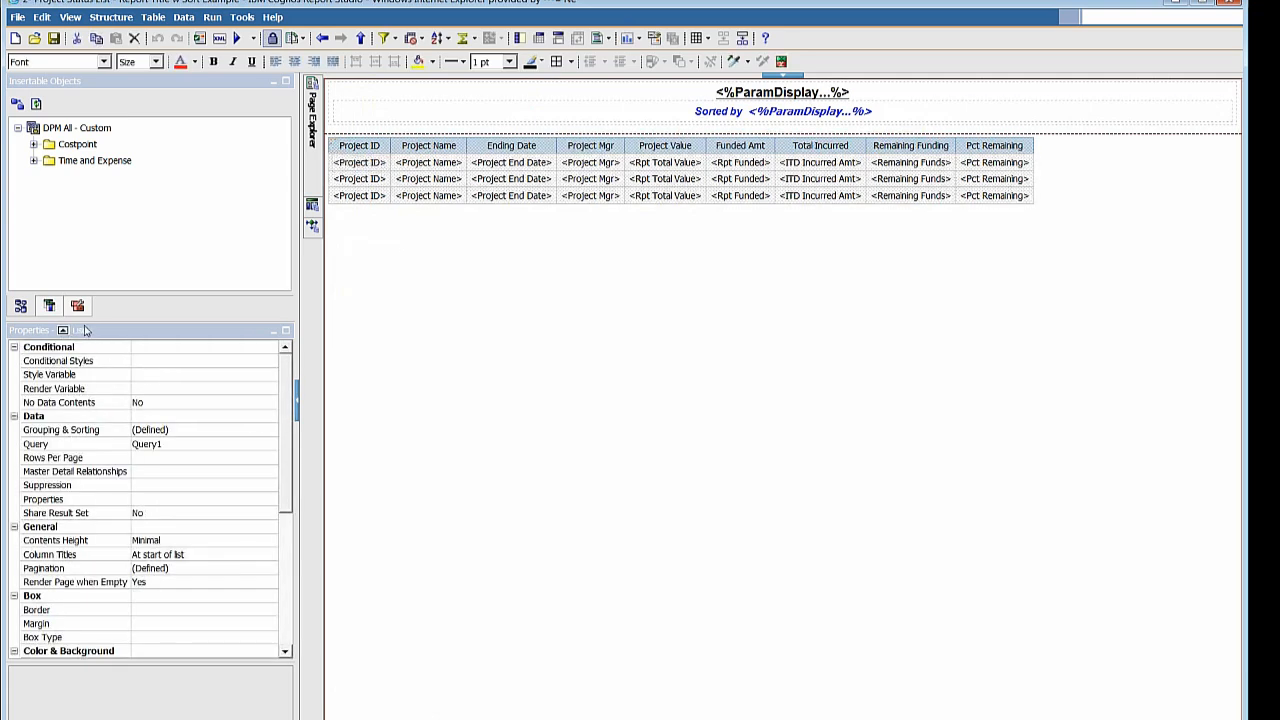
pyautogui.click(205, 429)
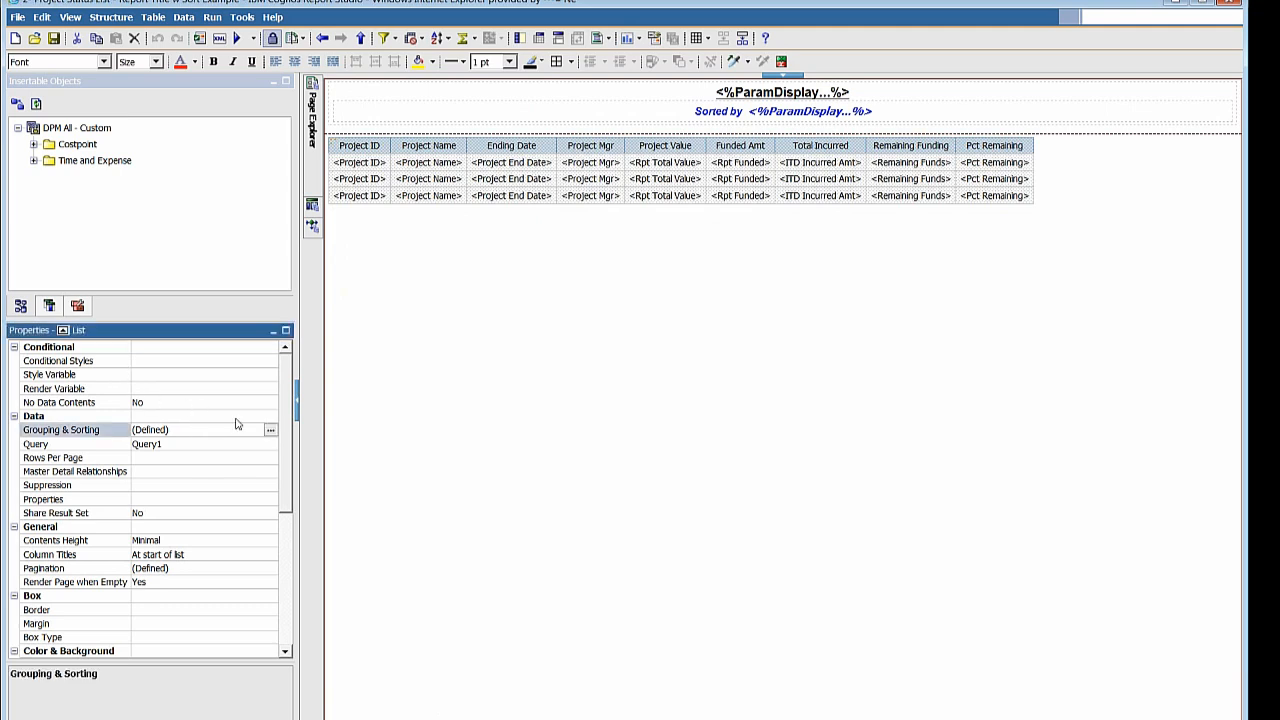
pyautogui.click(270, 430)
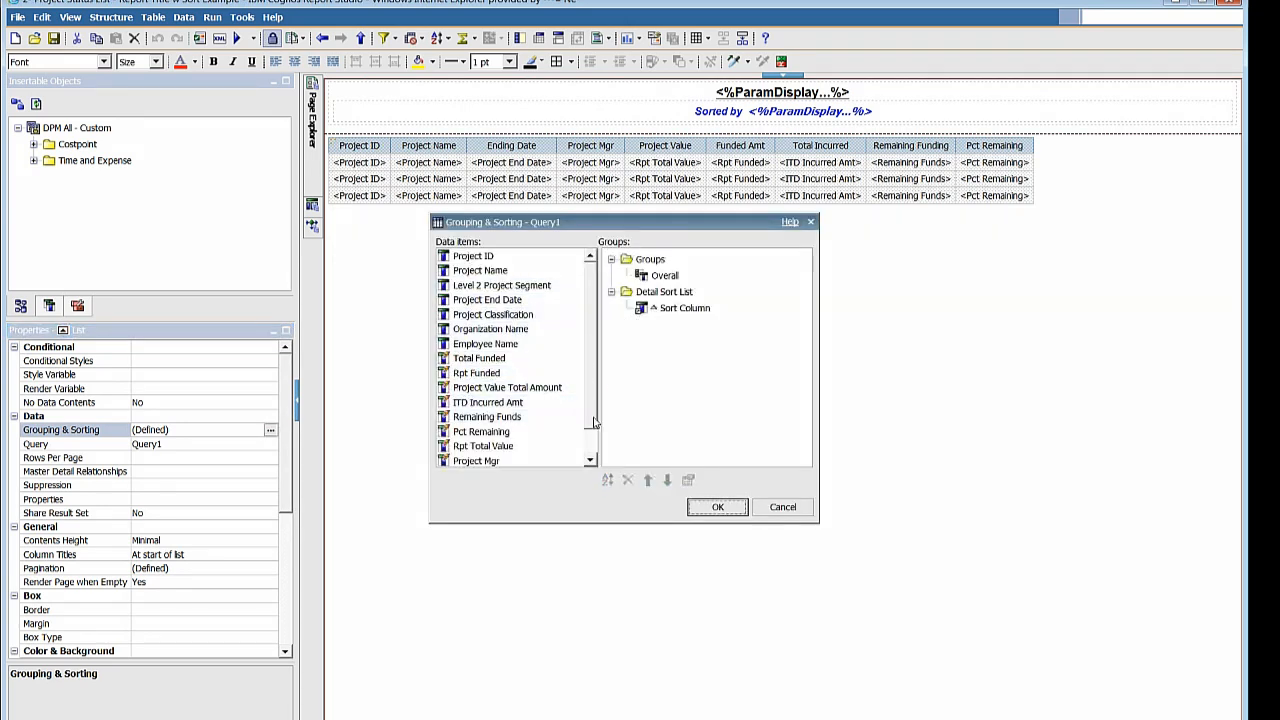
pyautogui.click(684, 309)
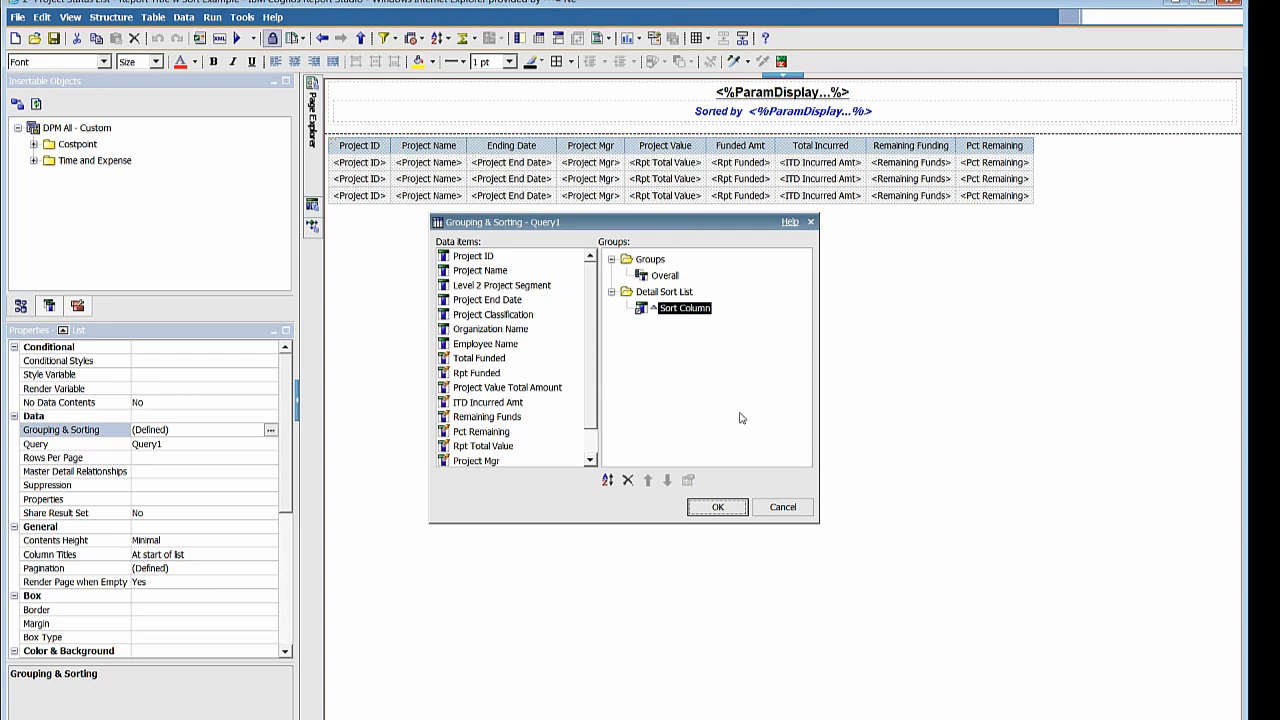
pyautogui.click(783, 510)
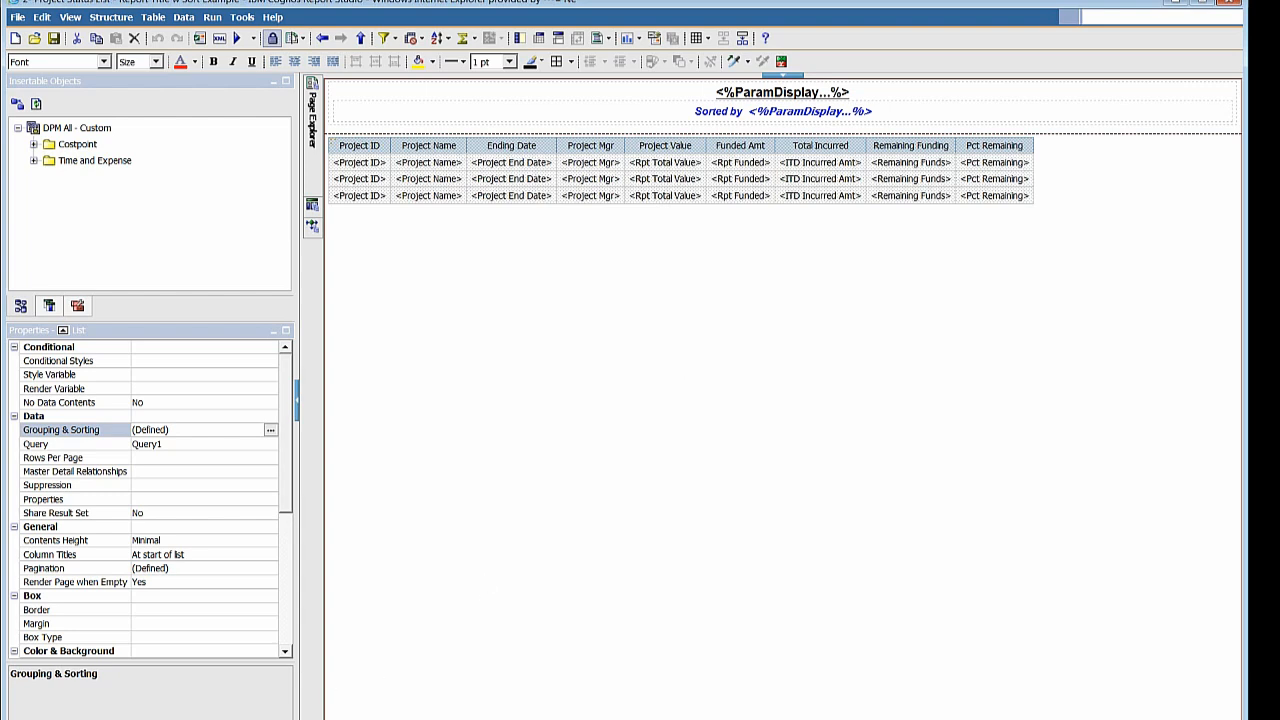
# Step: Switch to the Cognos Viewer window with the project status report and return from it to the Prompting Sample Reports folder
pyautogui.click(84, 719)
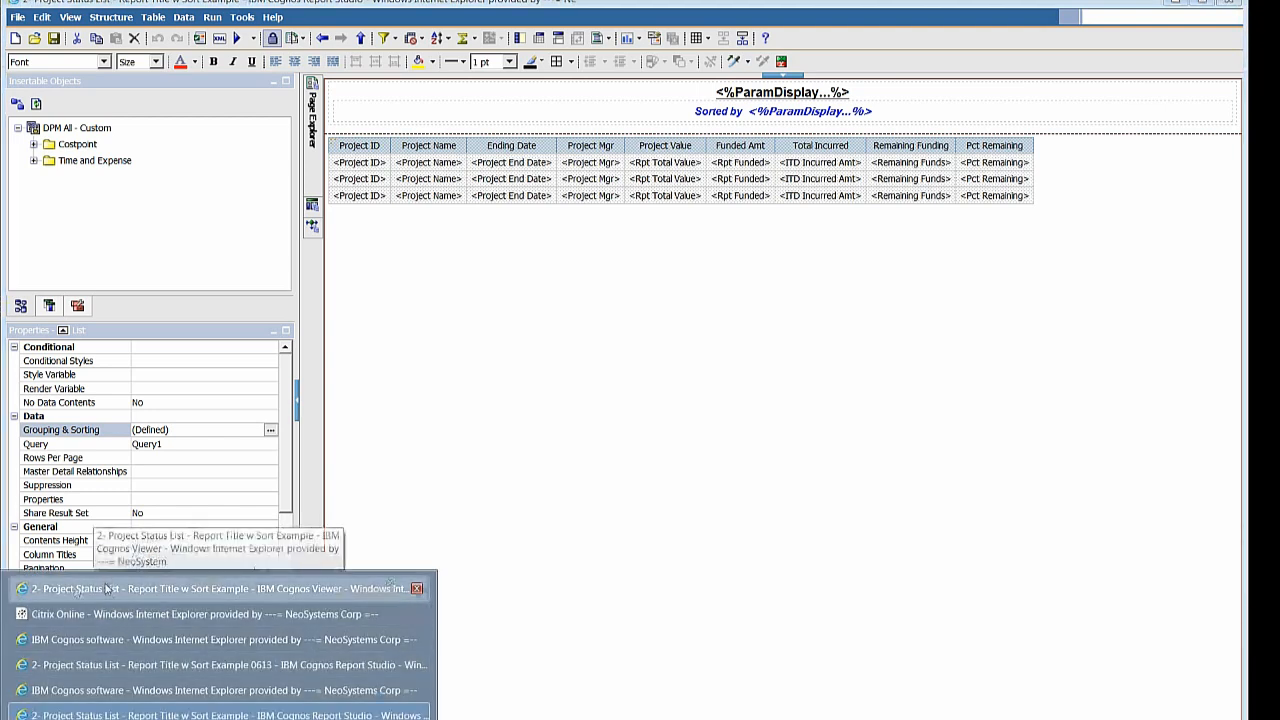
pyautogui.click(107, 588)
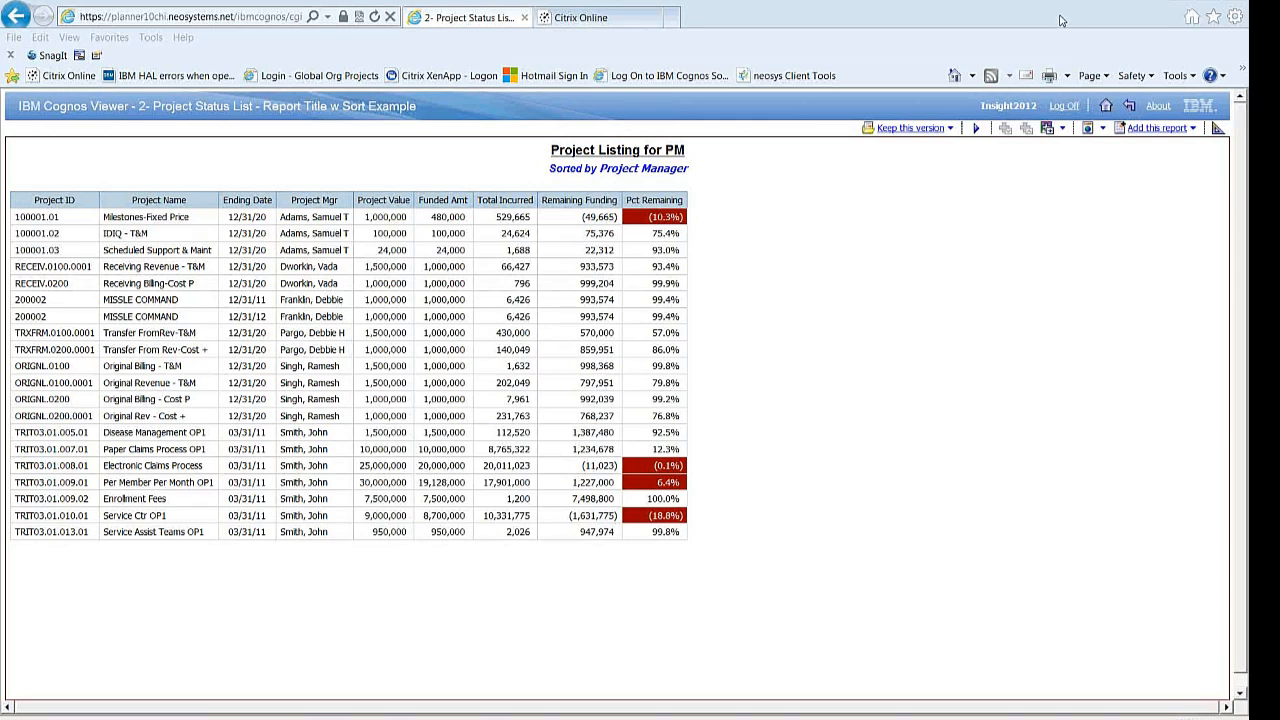
pyautogui.click(1128, 106)
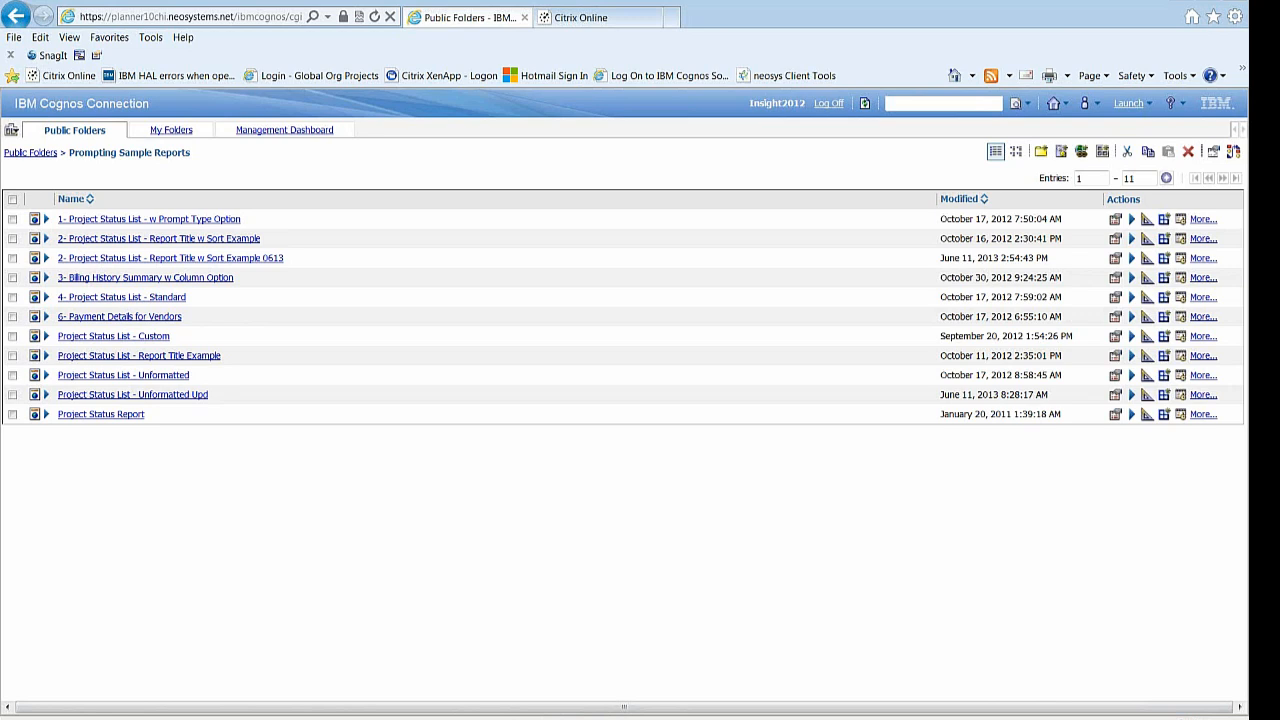
# Step: Switch back to Report Studio and open the report "2- Project Status List - Report Title w Sort Example 0613"
pyautogui.hotkey('alt', 'Tab')
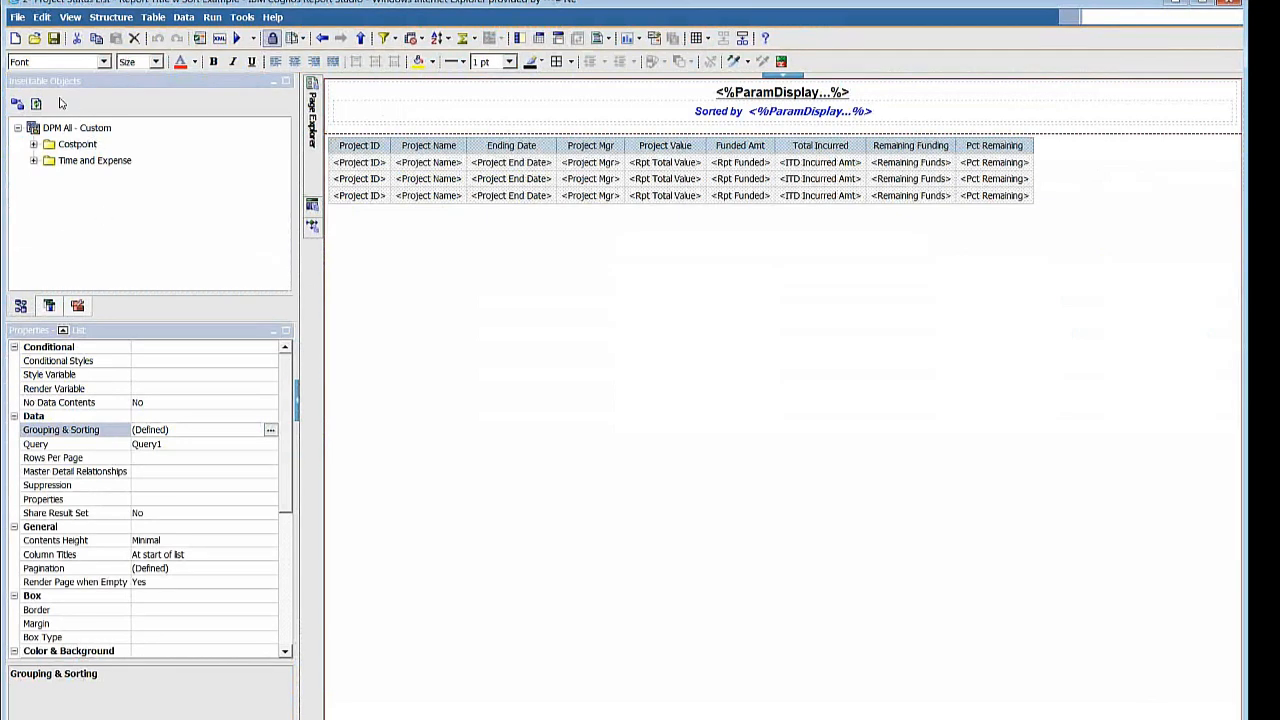
pyautogui.click(34, 38)
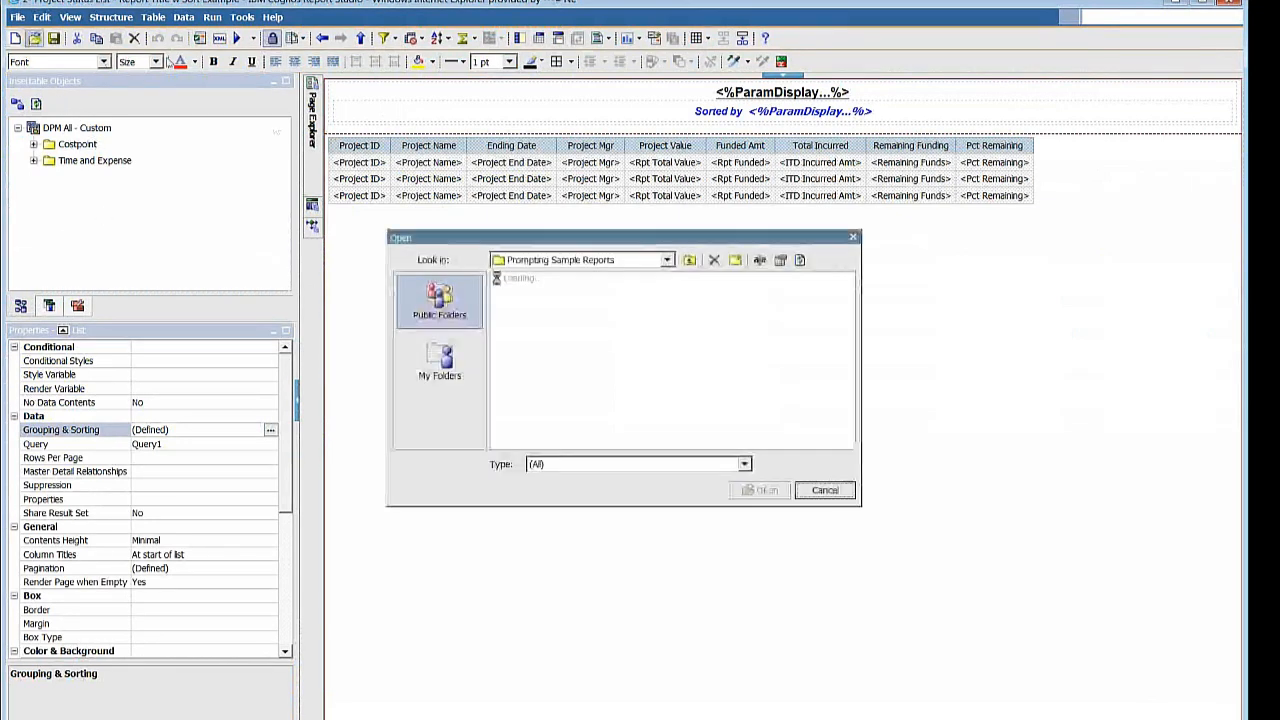
pyautogui.click(670, 309)
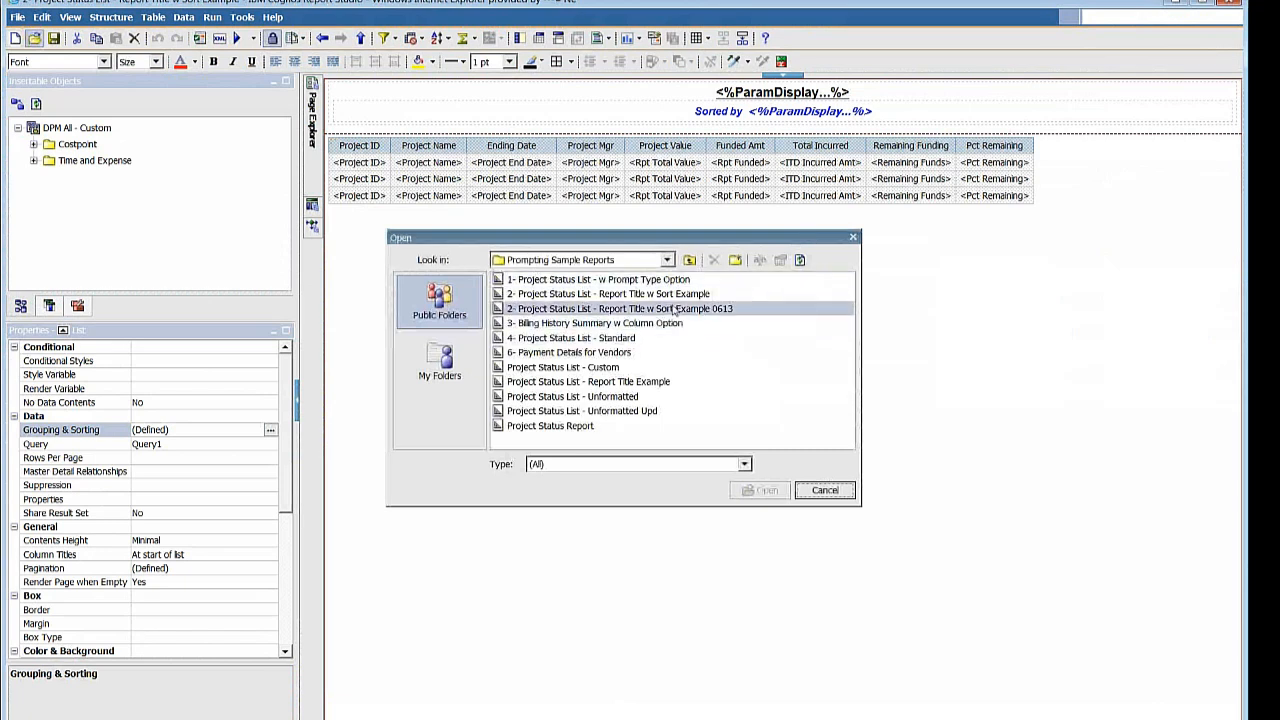
pyautogui.click(787, 496)
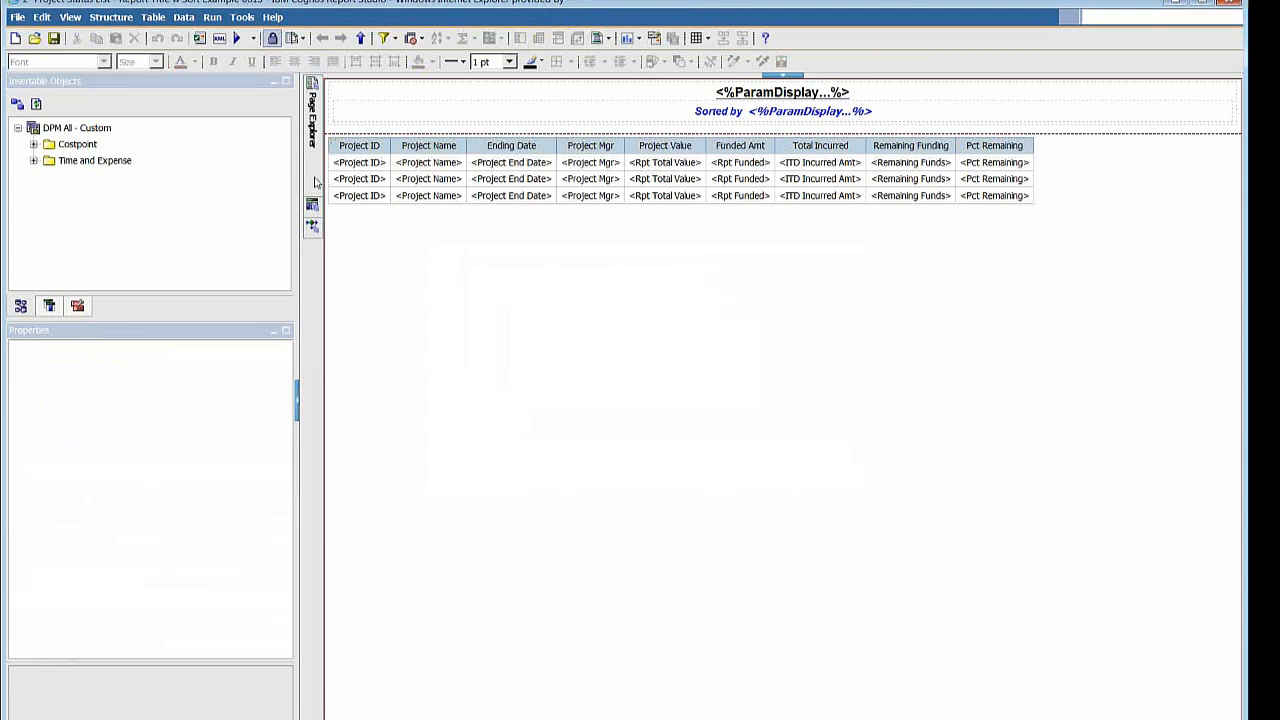
# Step: Open Prompt Page1 and examine the properties of the fiscal year and period value prompts, including the period prompt's cascade source
pyautogui.moveTo(313, 182)
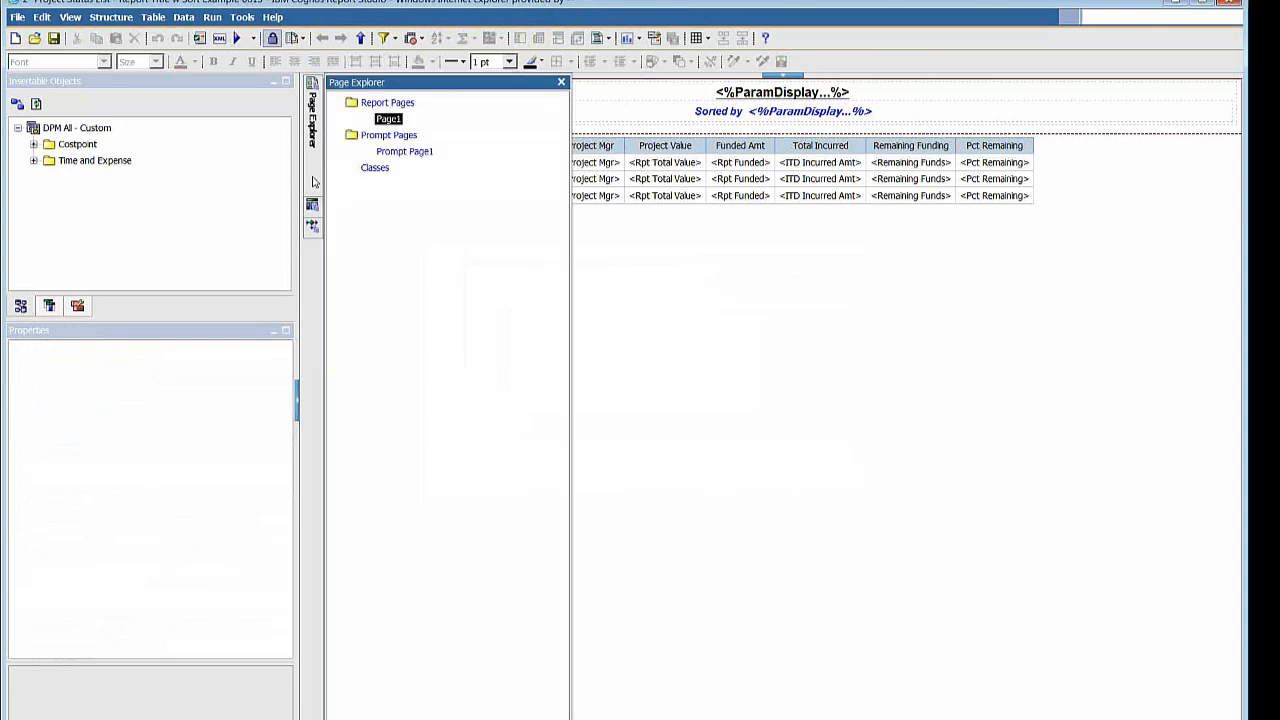
pyautogui.click(386, 152)
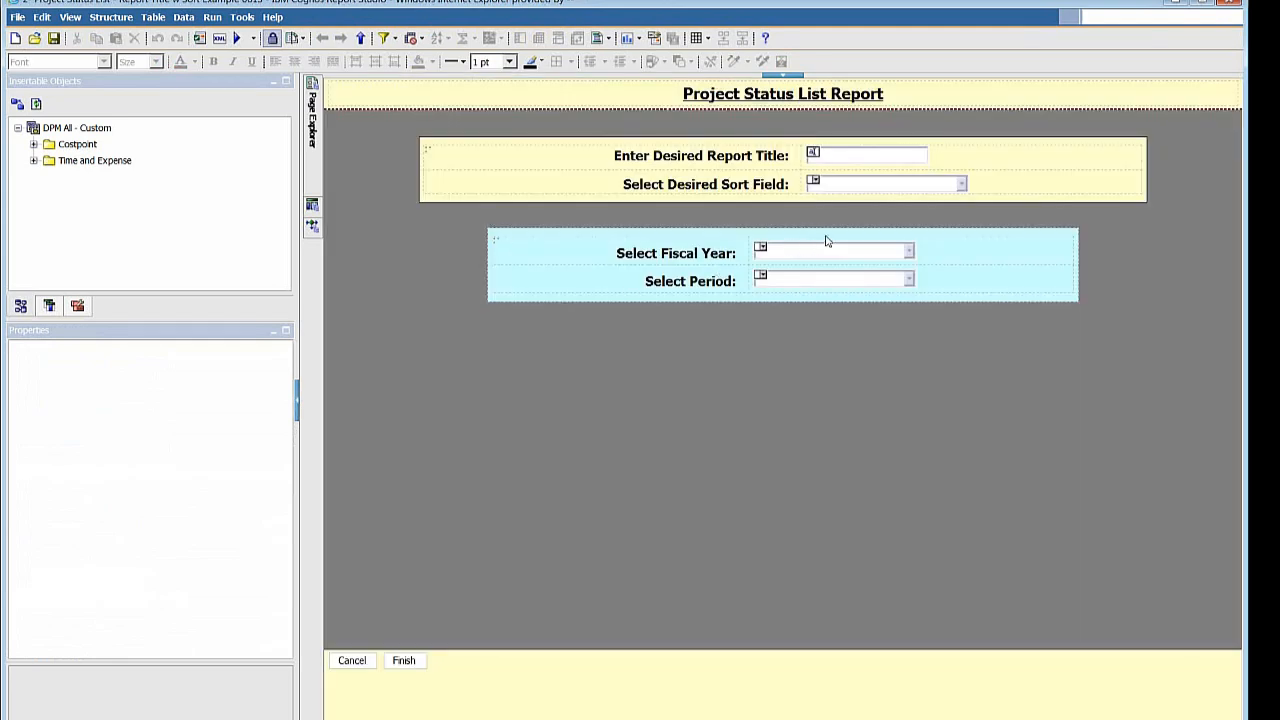
pyautogui.click(828, 258)
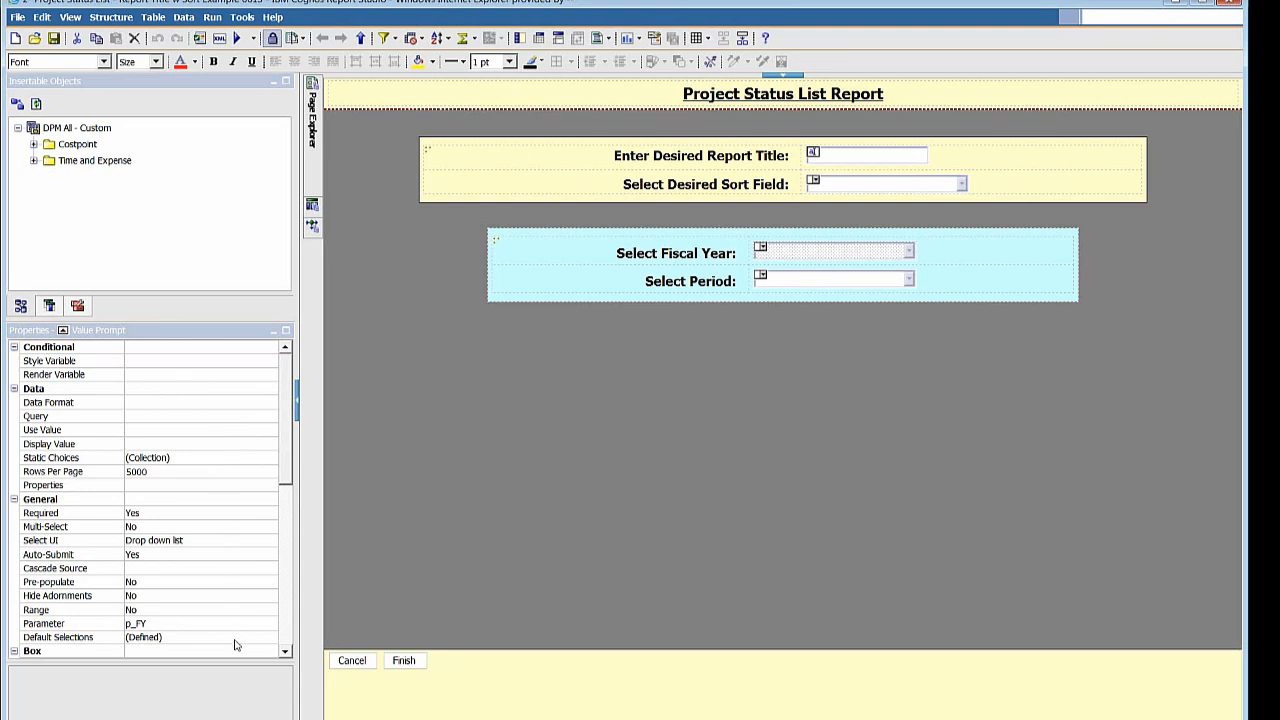
pyautogui.click(791, 281)
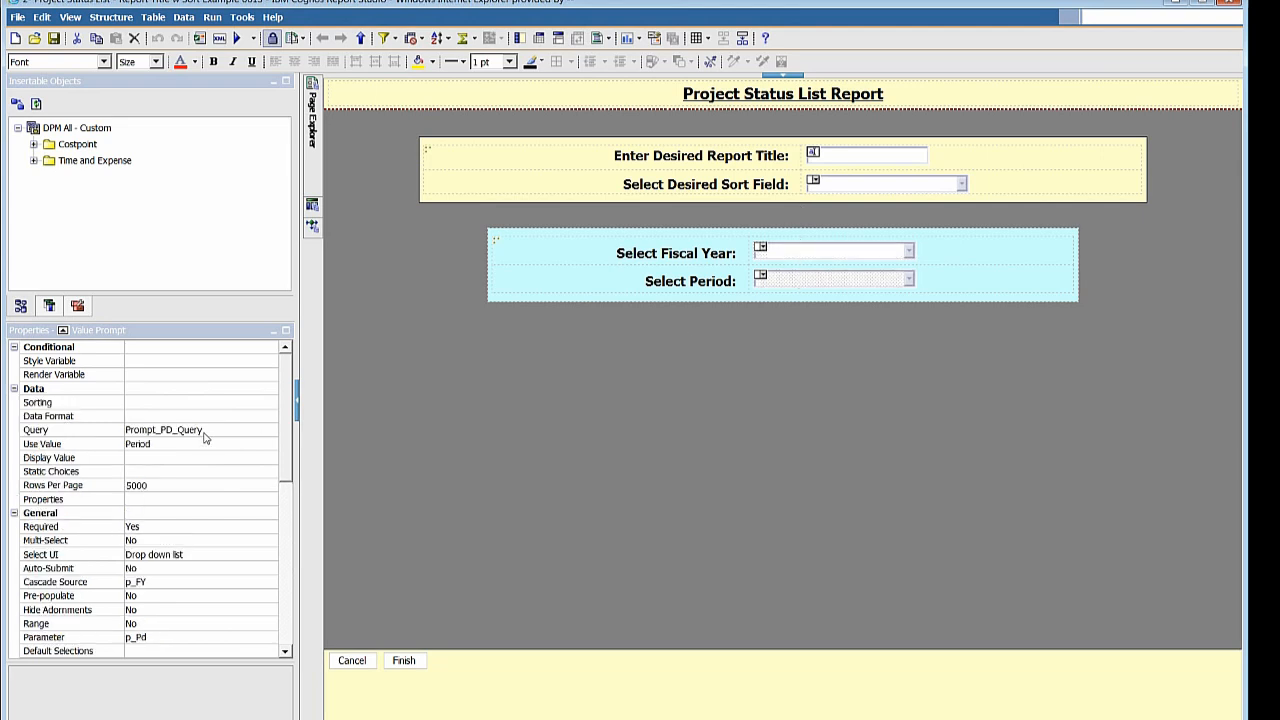
pyautogui.click(231, 584)
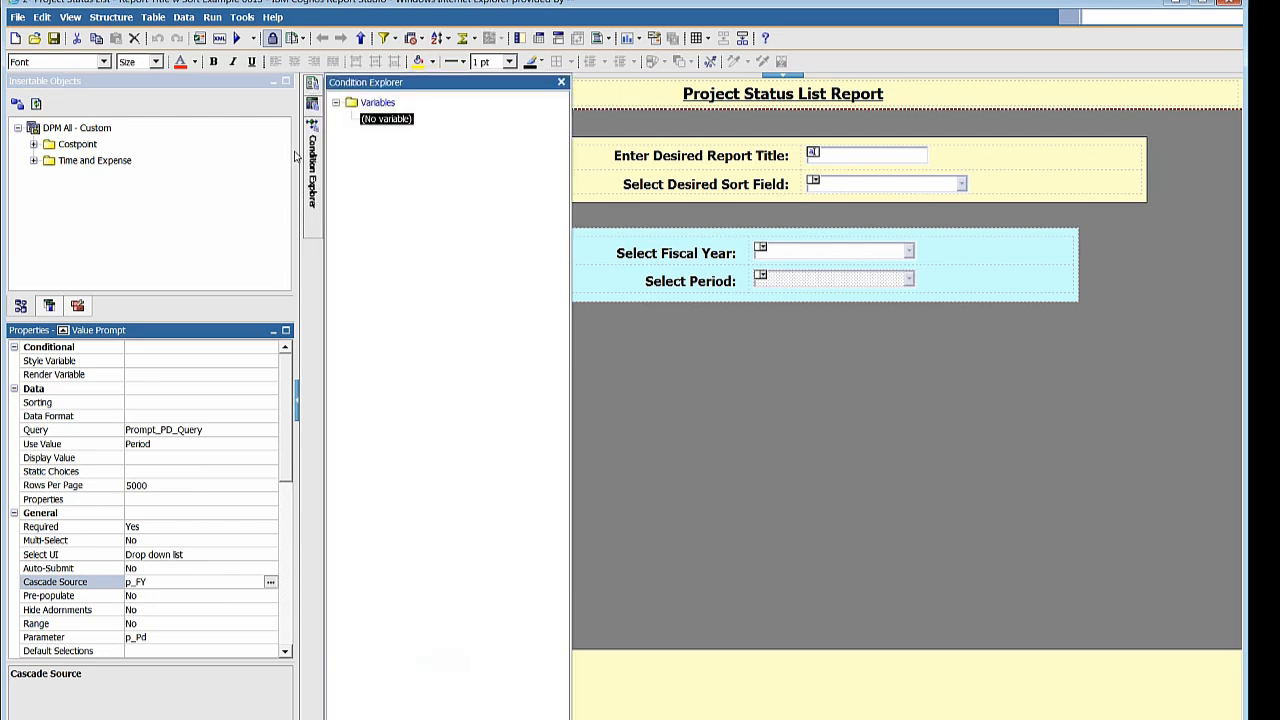
# Step: Open Prompt_PD_Query and examine its Fiscal Year and Period data items and its fiscal year detail filter
pyautogui.moveTo(314, 114)
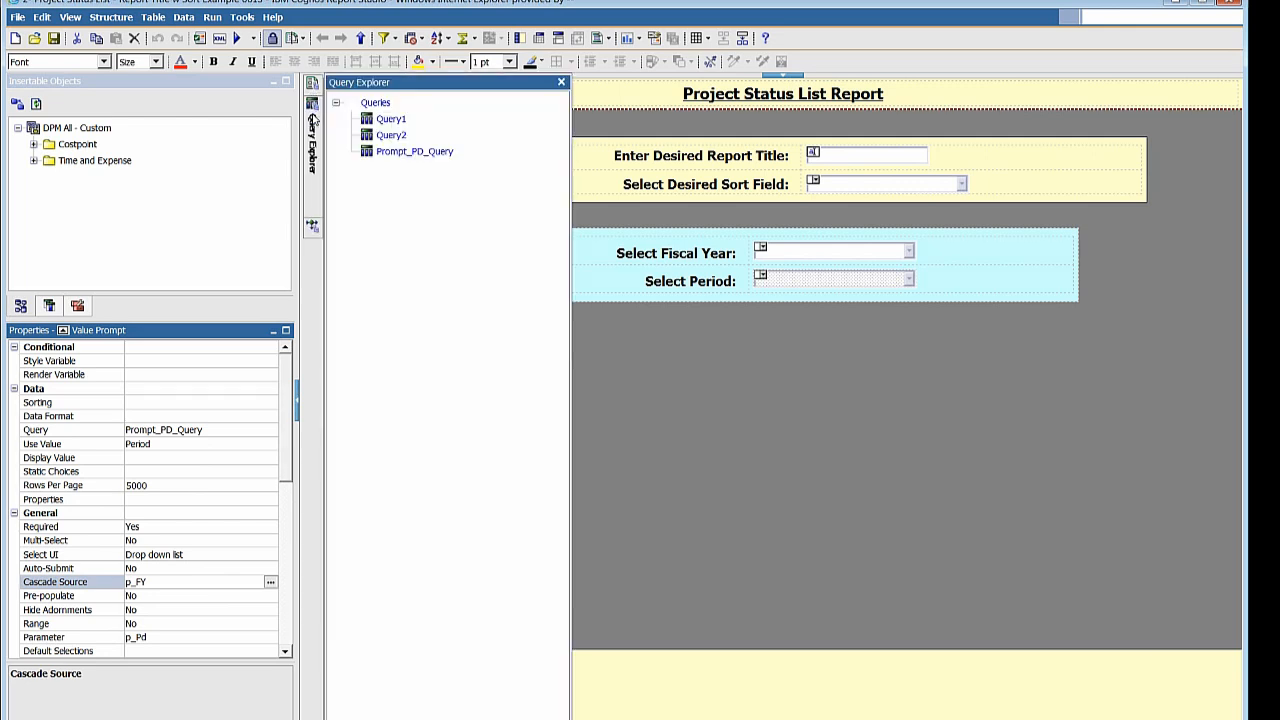
pyautogui.doubleClick(397, 160)
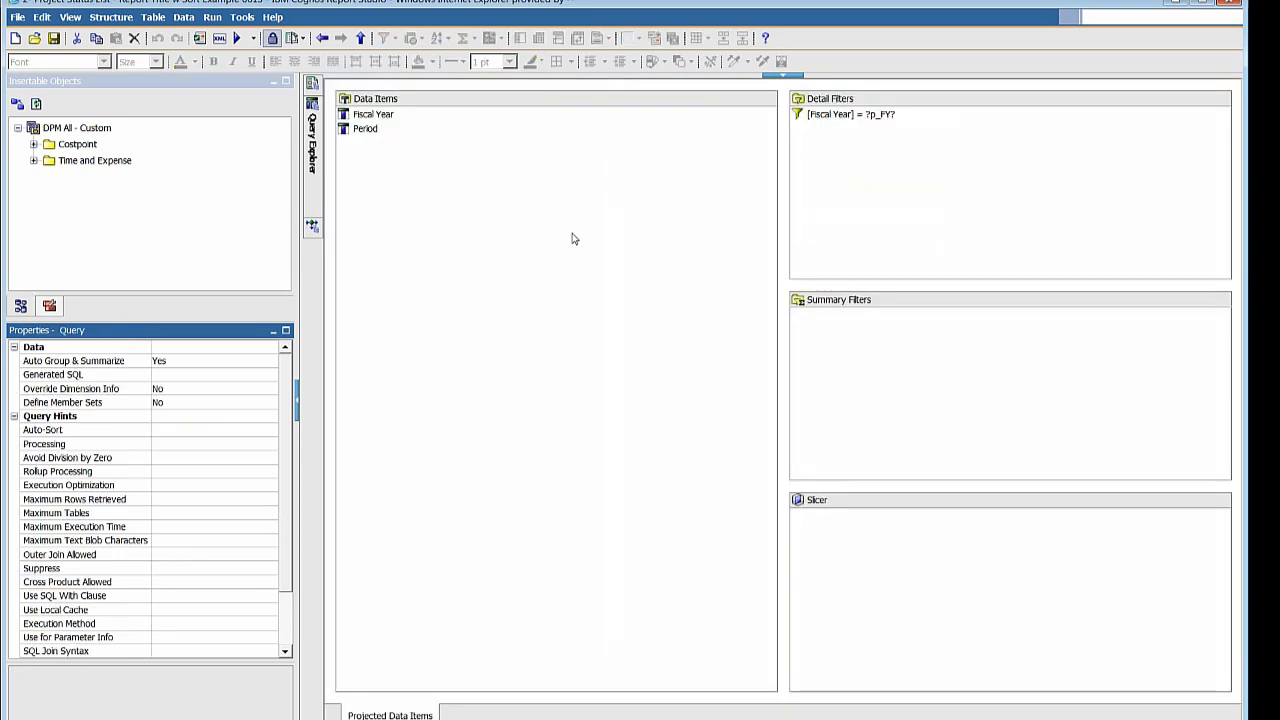
pyautogui.click(382, 115)
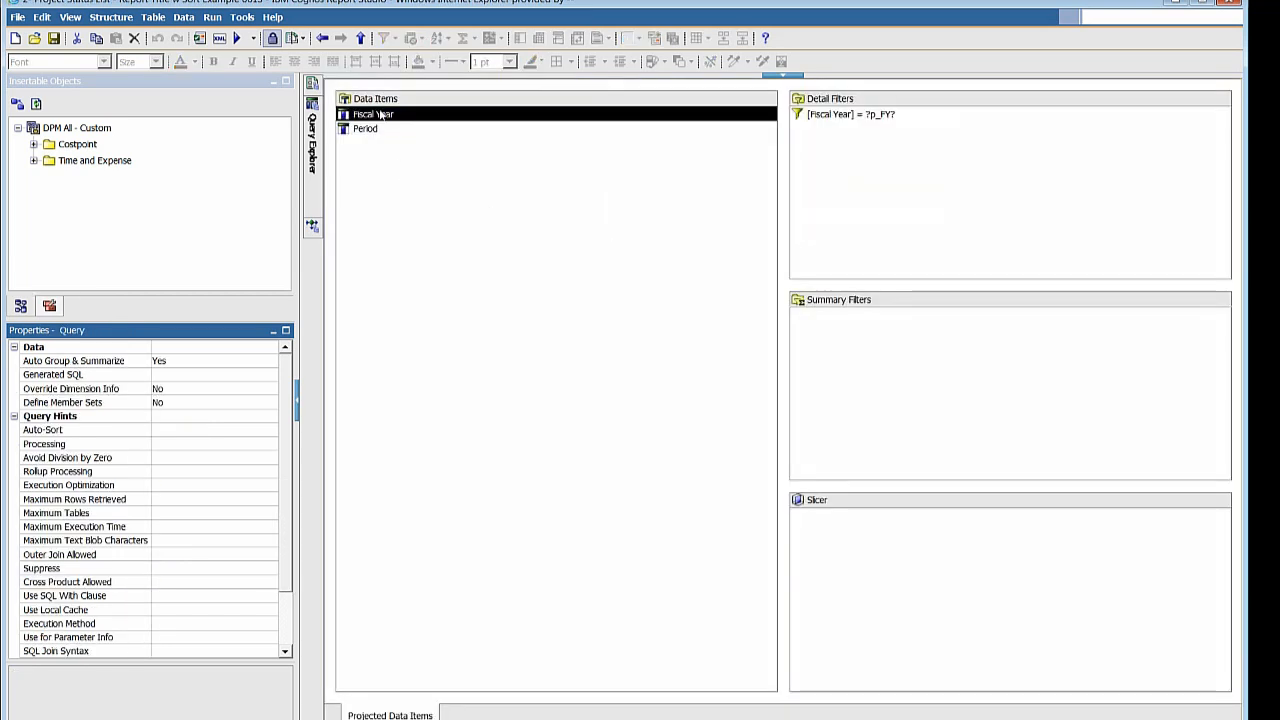
pyautogui.click(366, 129)
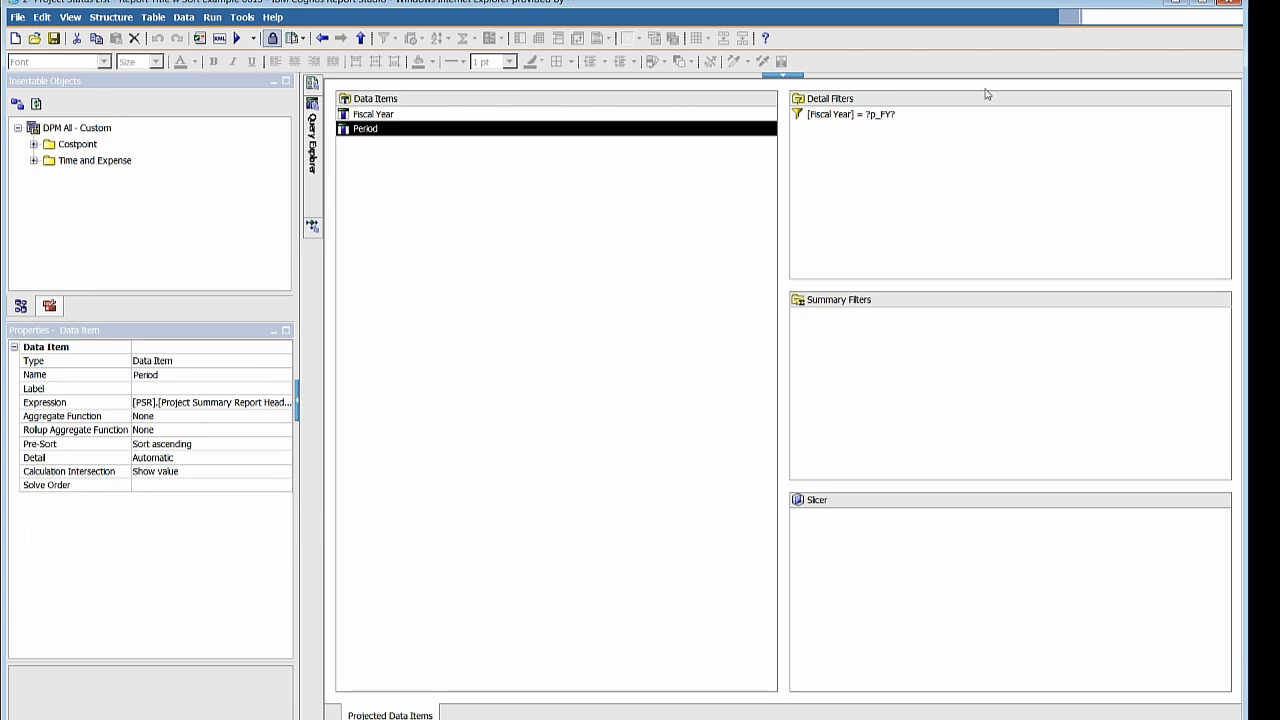
pyautogui.click(860, 121)
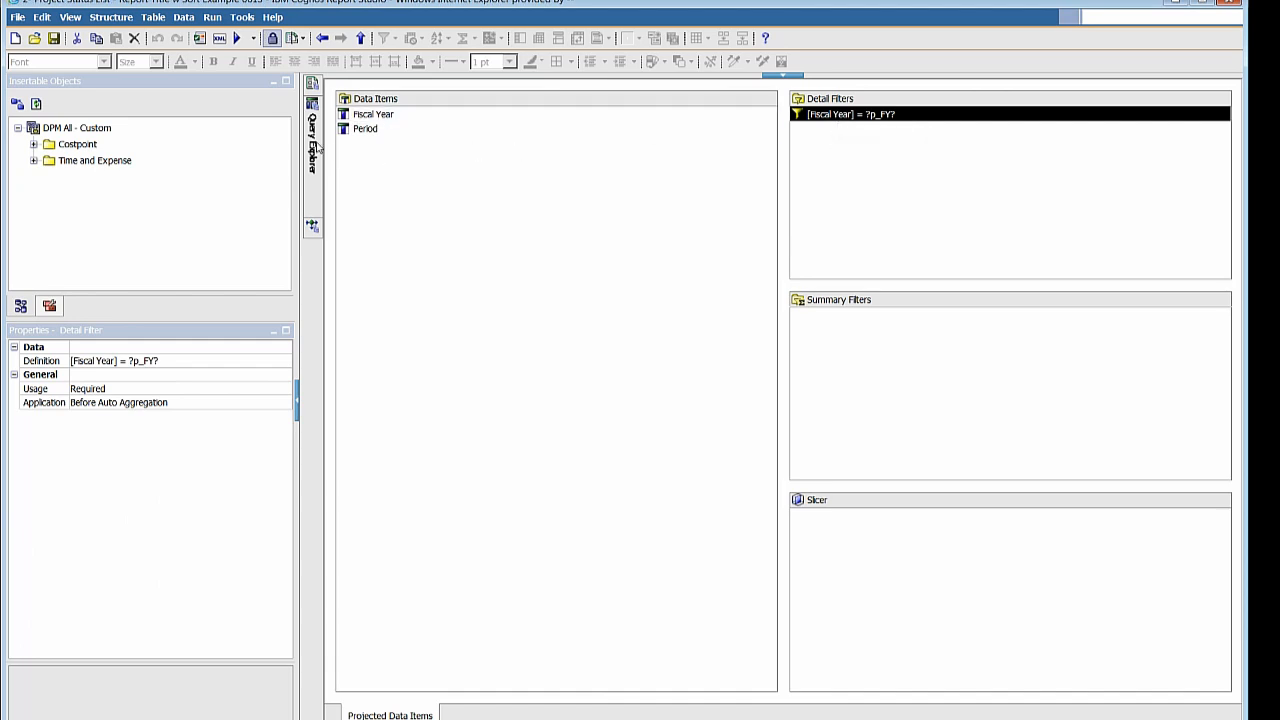
# Step: Return to Prompt Page1 and run the report
pyautogui.moveTo(311, 116)
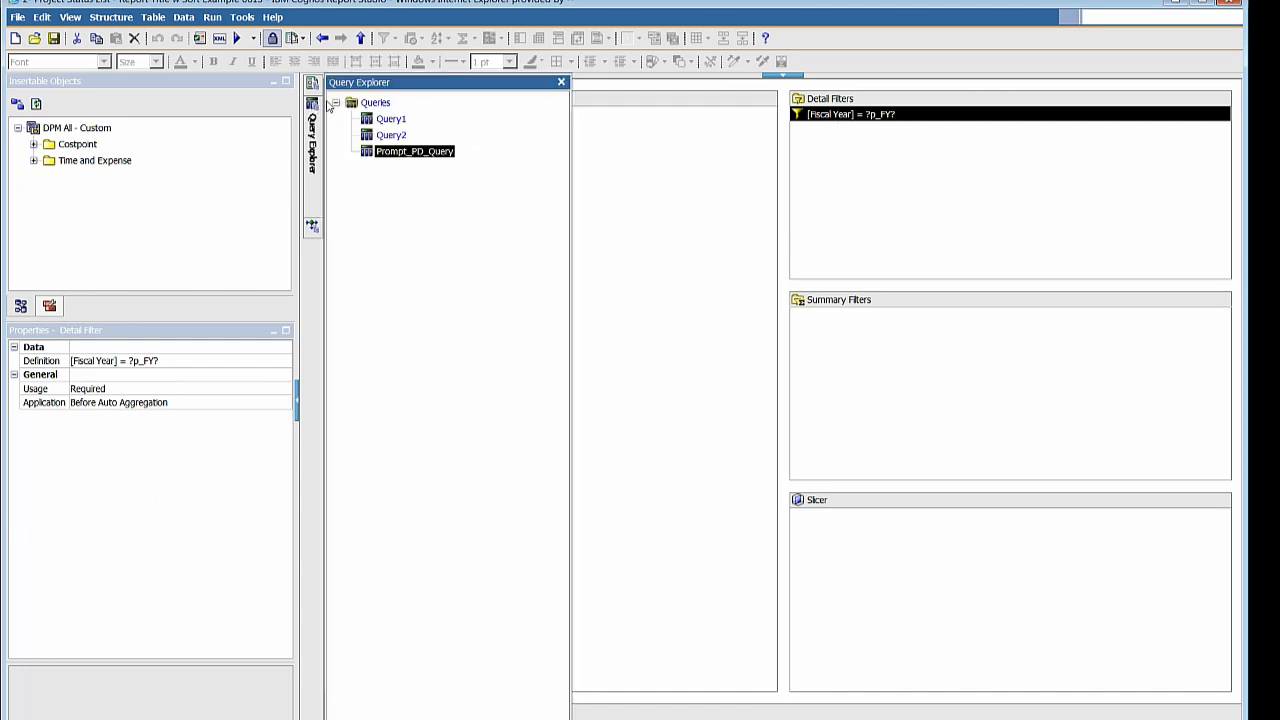
pyautogui.moveTo(312, 83)
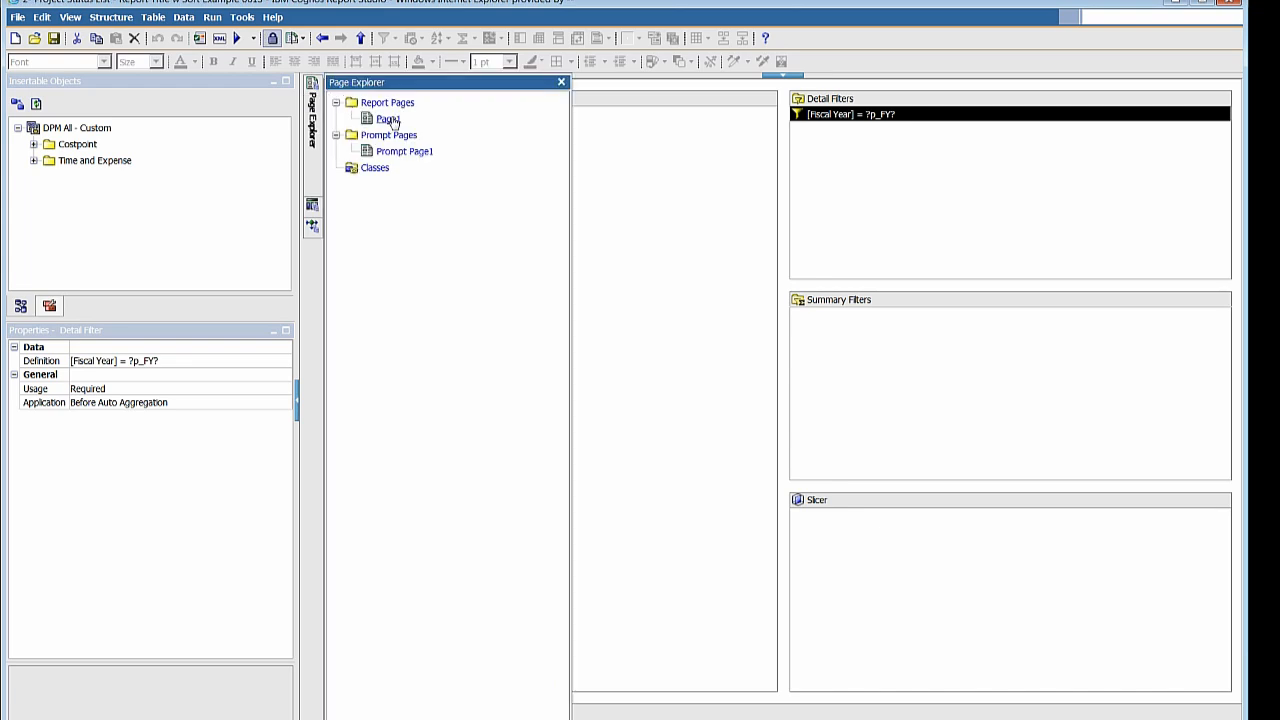
pyautogui.doubleClick(390, 153)
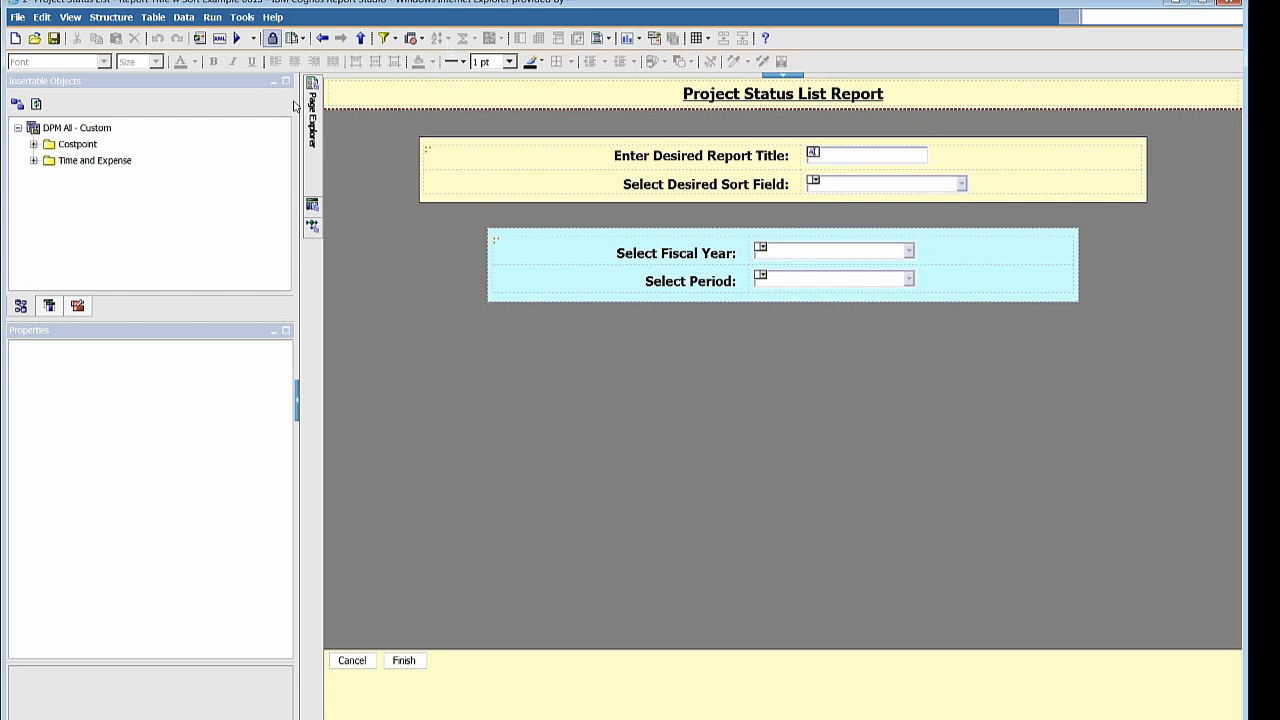
pyautogui.click(237, 38)
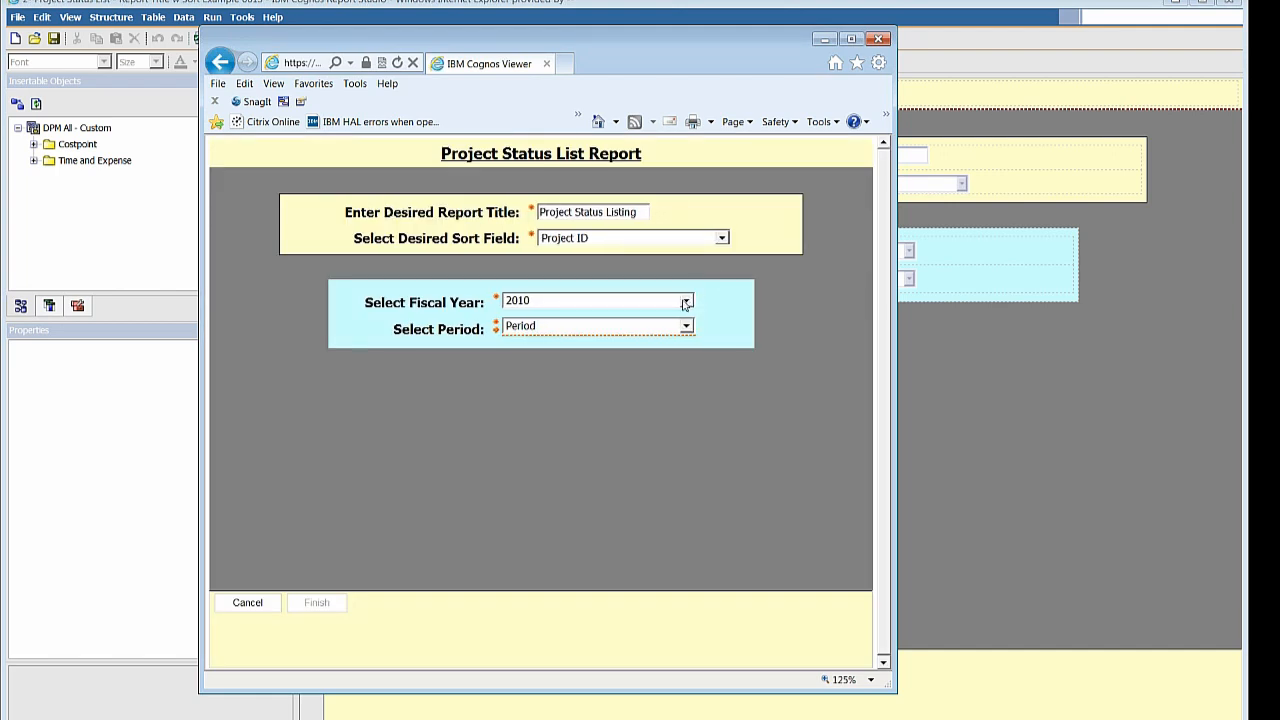
# Step: Select fiscal year 2013 and period 1 in the report prompts
pyautogui.click(687, 302)
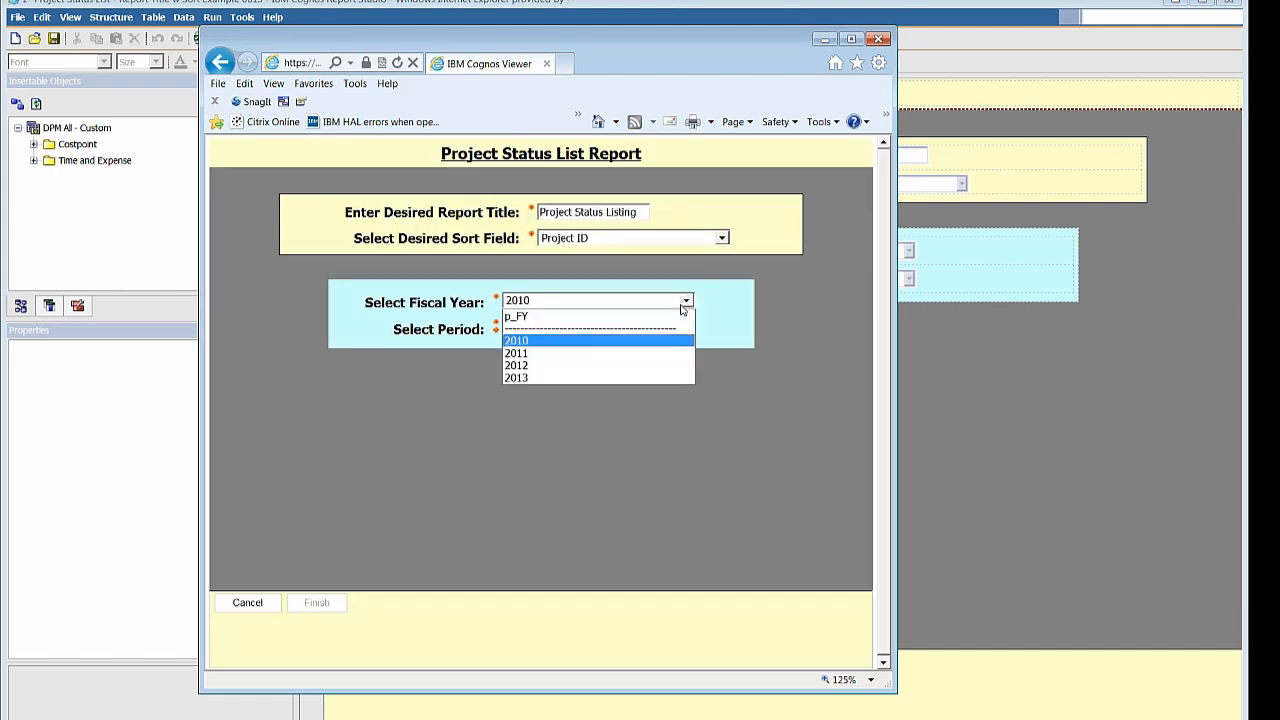
pyautogui.click(592, 377)
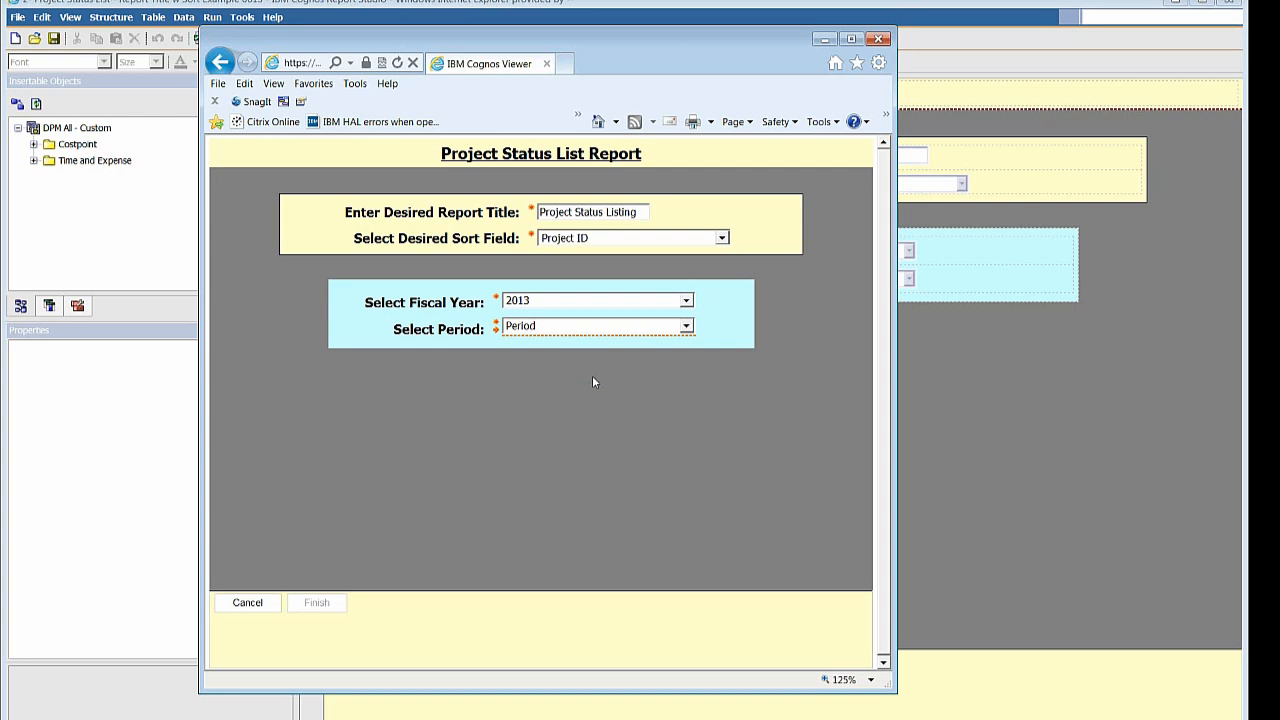
pyautogui.click(688, 328)
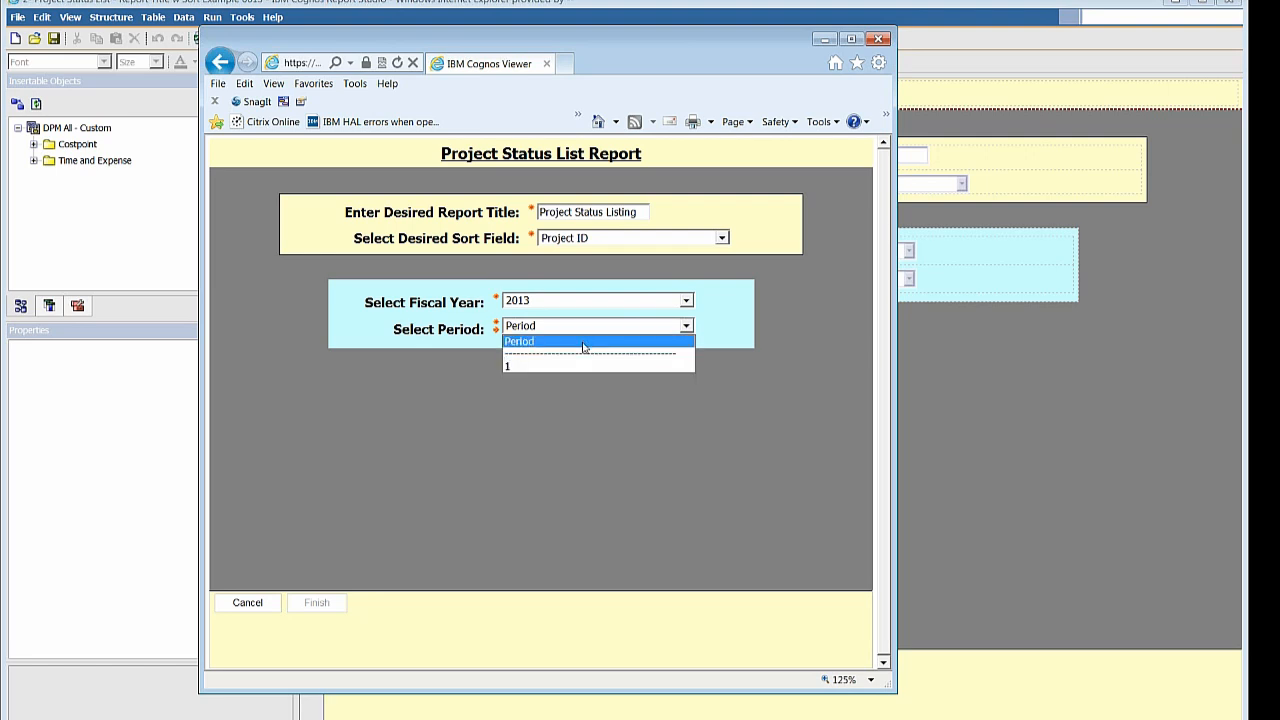
pyautogui.click(560, 366)
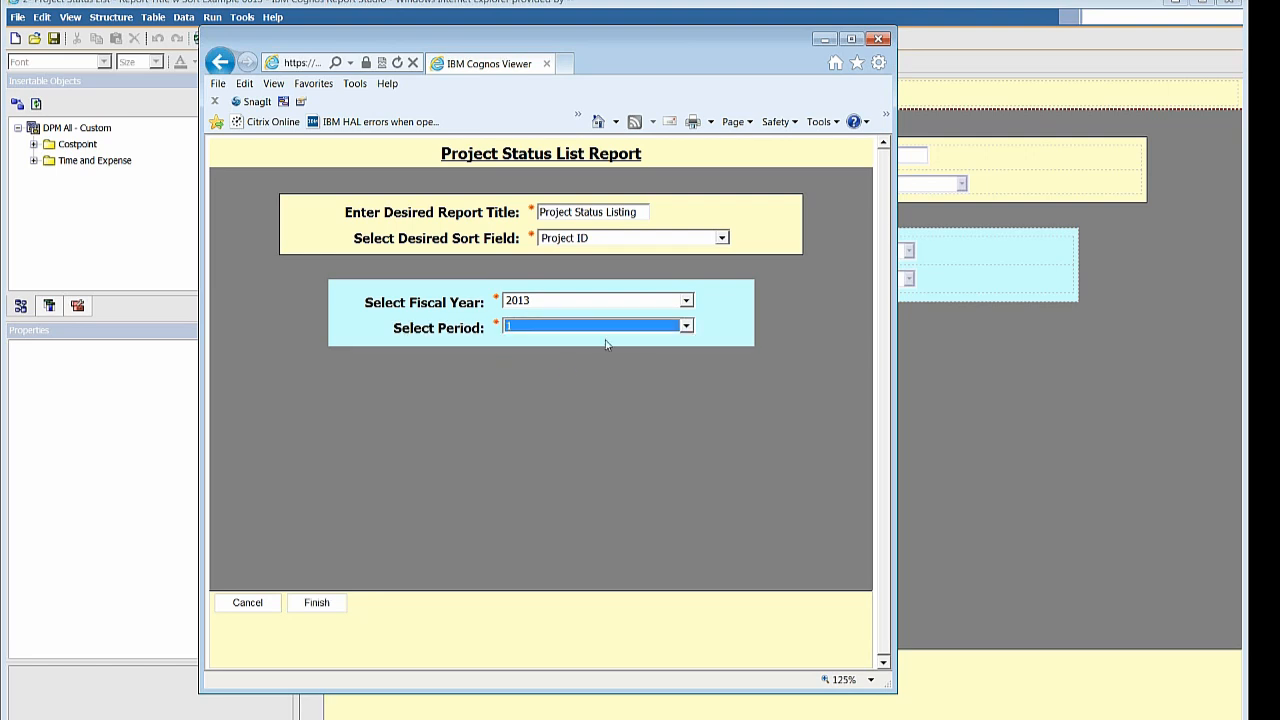
# Step: Select fiscal year 2010 in the report prompts to check which periods are offered, and cancel the prompt page
pyautogui.click(688, 301)
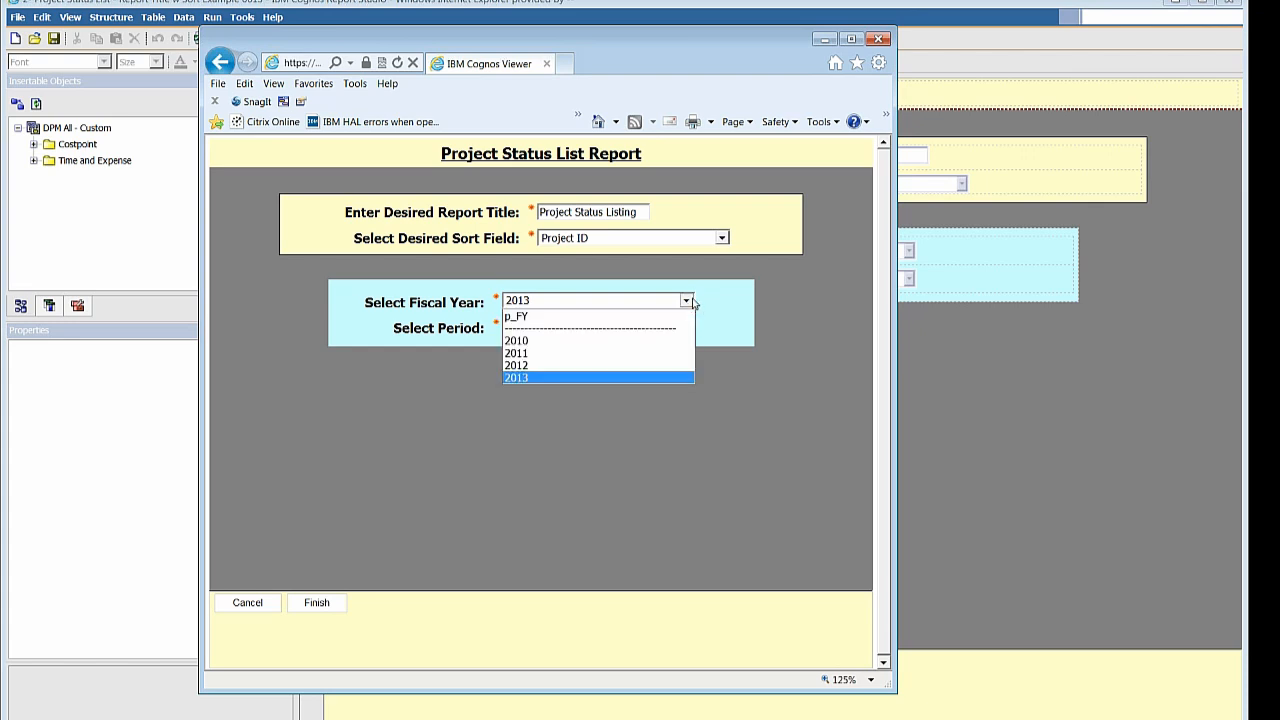
pyautogui.click(573, 342)
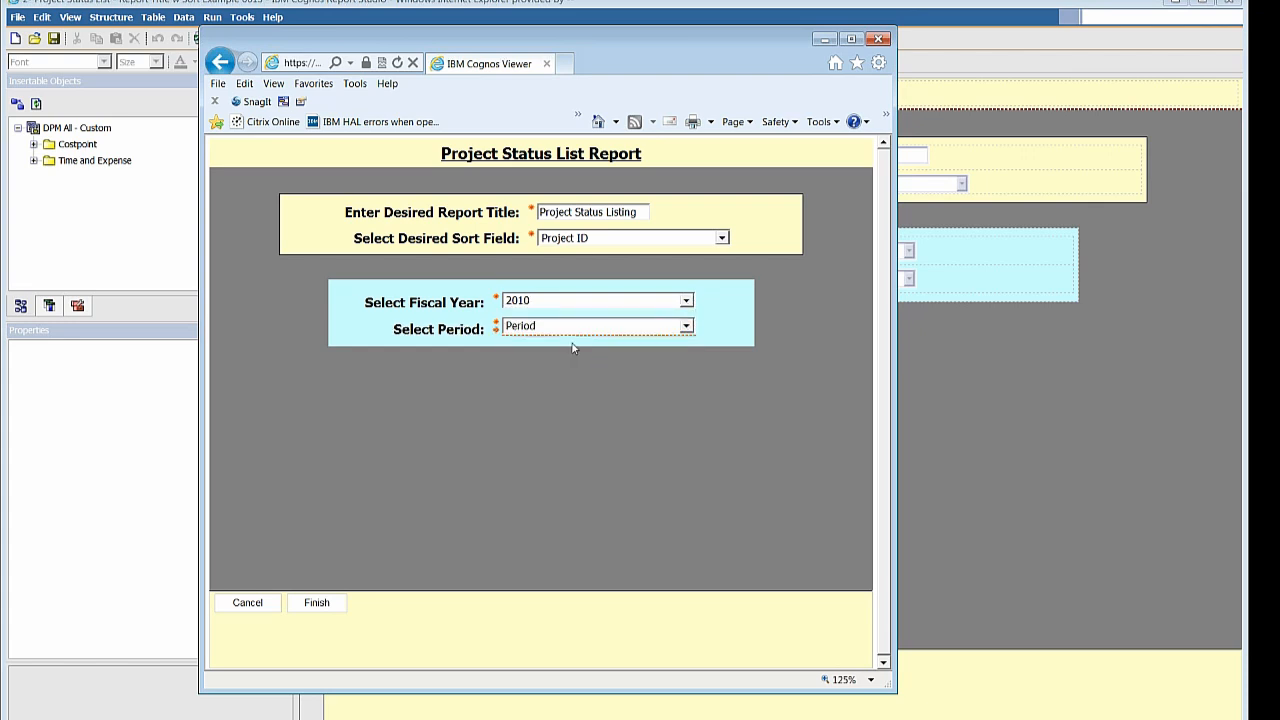
pyautogui.click(687, 327)
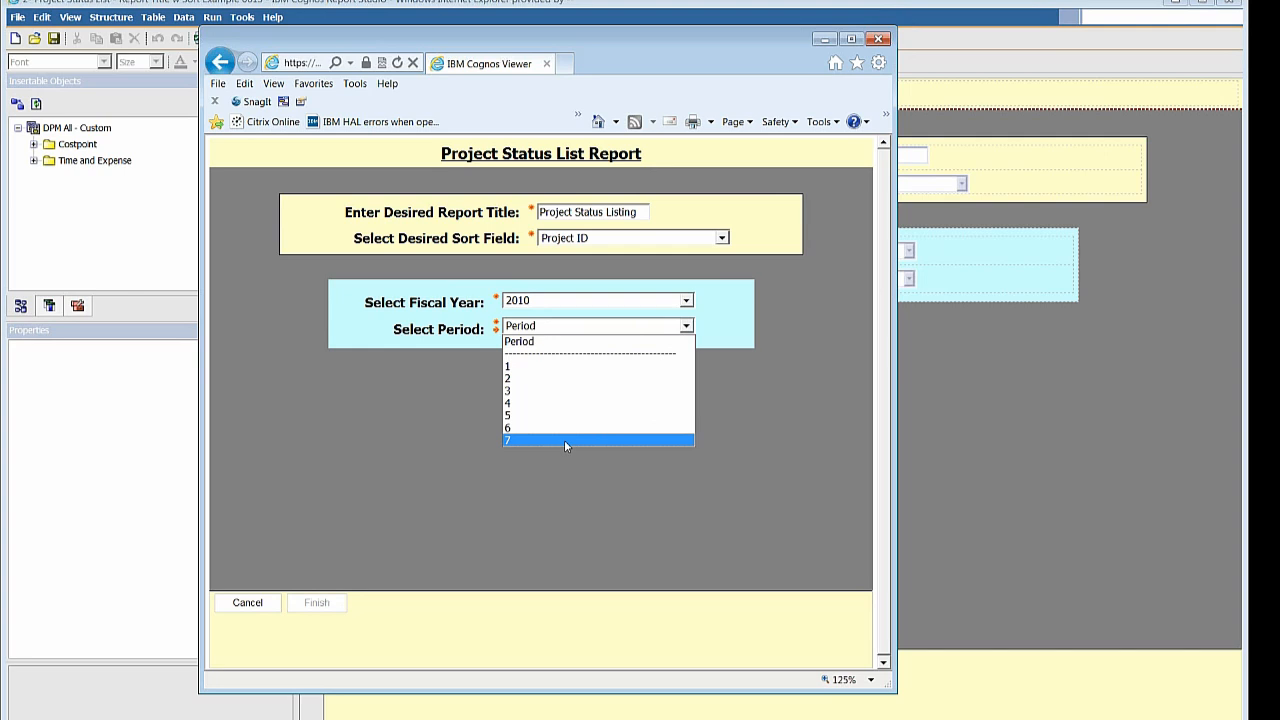
pyautogui.click(760, 382)
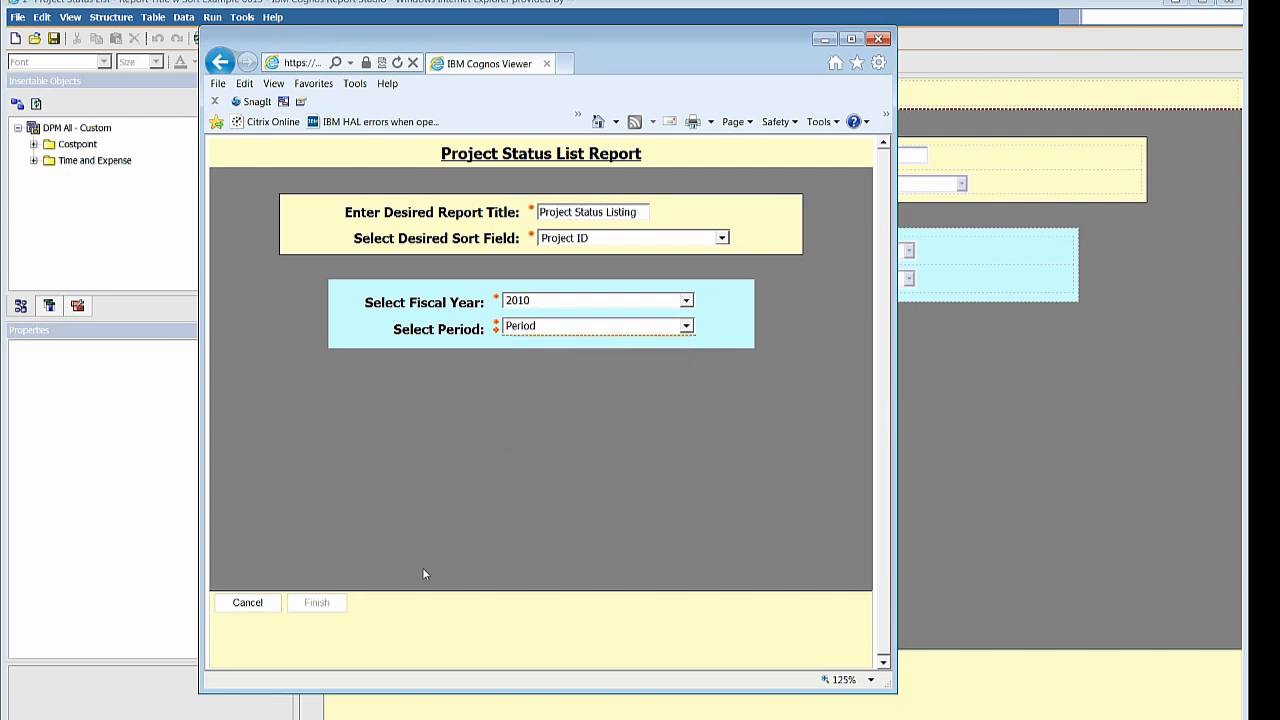
pyautogui.click(240, 603)
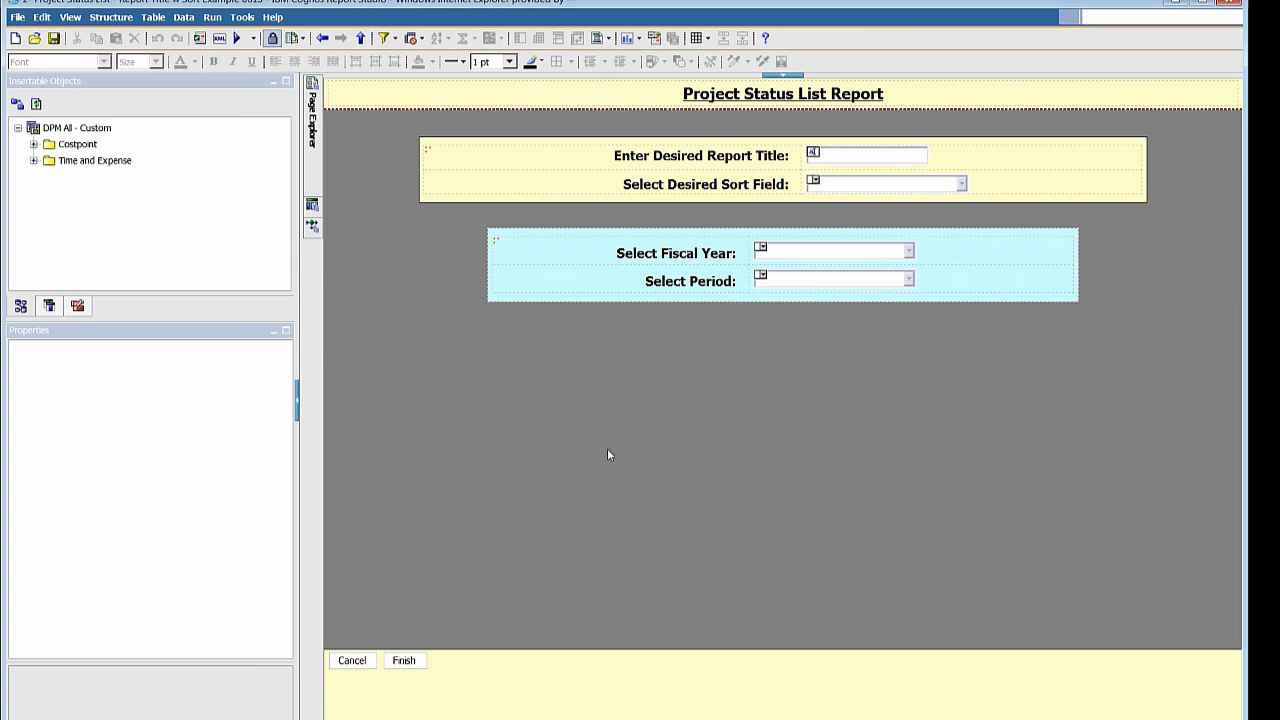
# Step: Switch to Cognos Connection, run "2- Project Status List - Report Title w Sort Example 0613", and select fiscal year 2010
pyautogui.hotkey('alt', 'Tab')
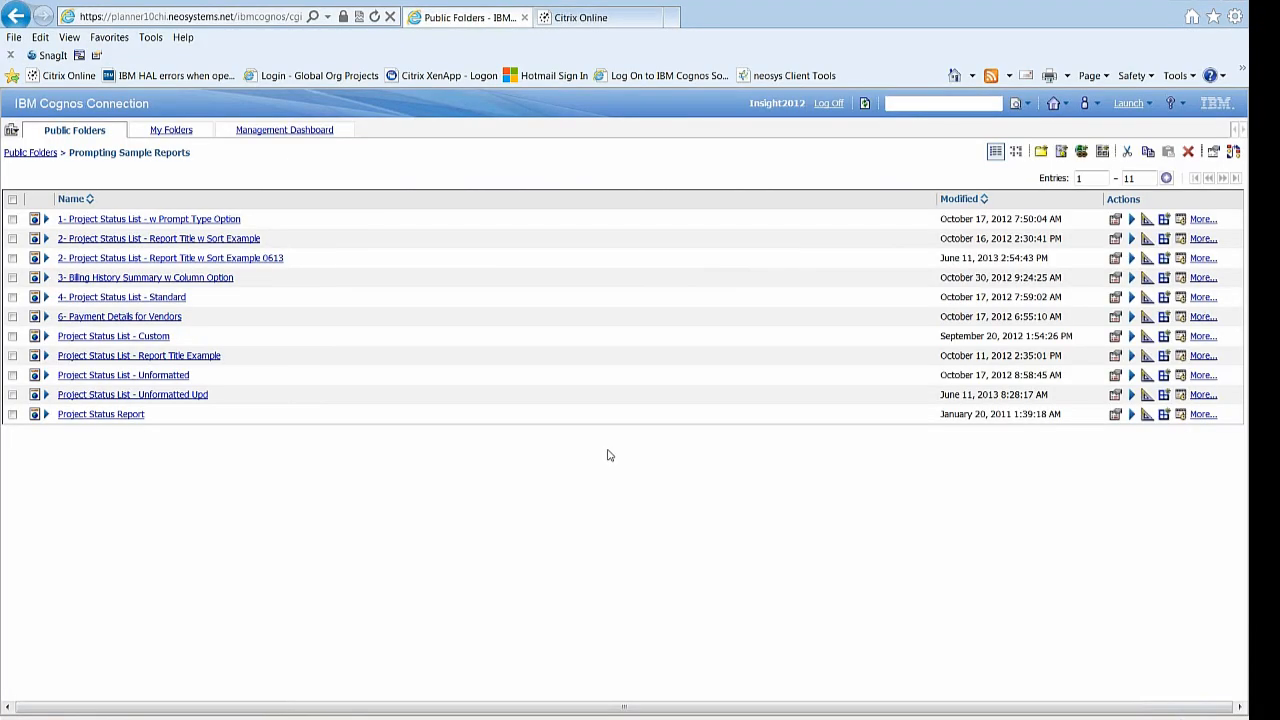
pyautogui.click(238, 262)
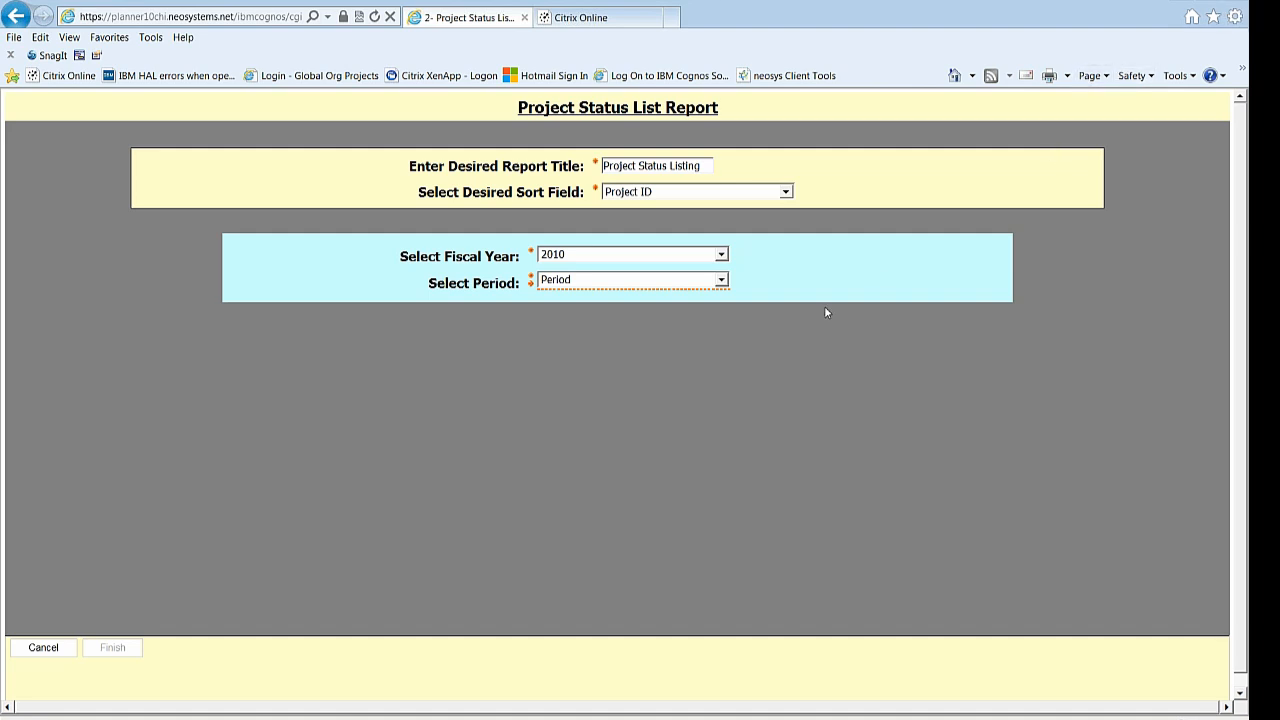
# Step: View the project status report layout in Report Studio, and return to the Cognos Viewer prompt page to cancel it
pyautogui.hotkey('alt', 'Tab')
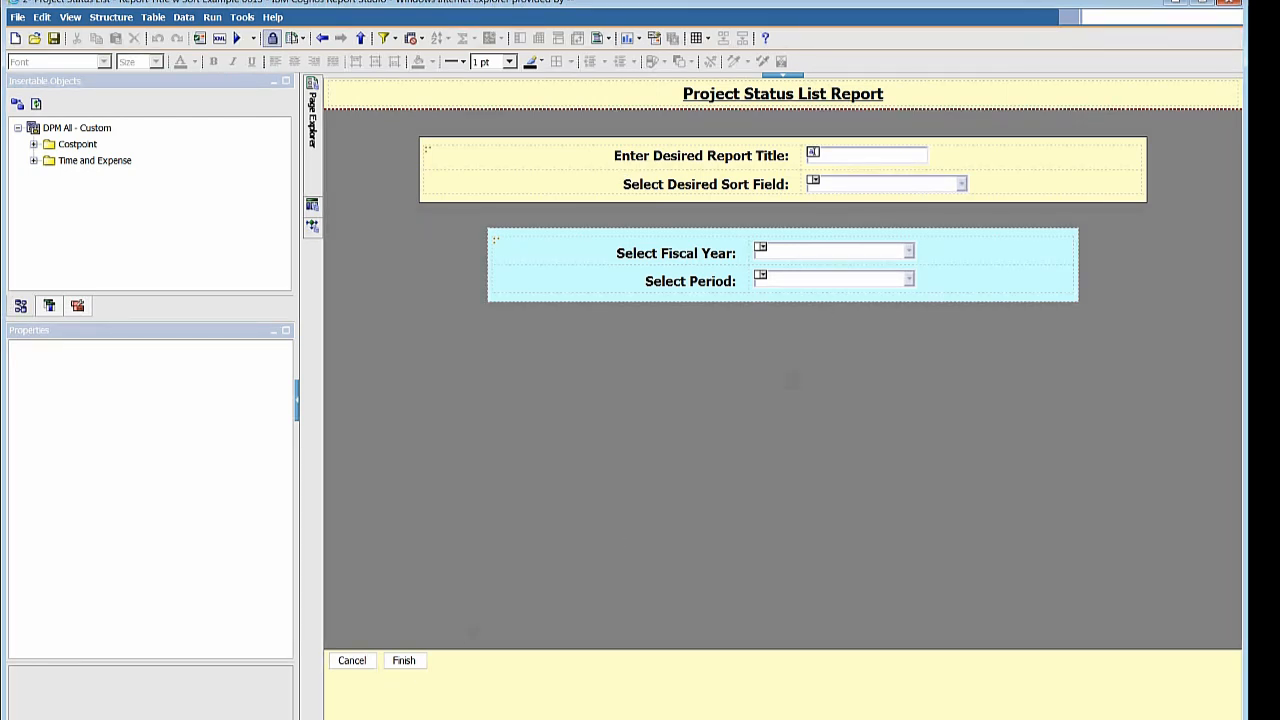
pyautogui.click(66, 719)
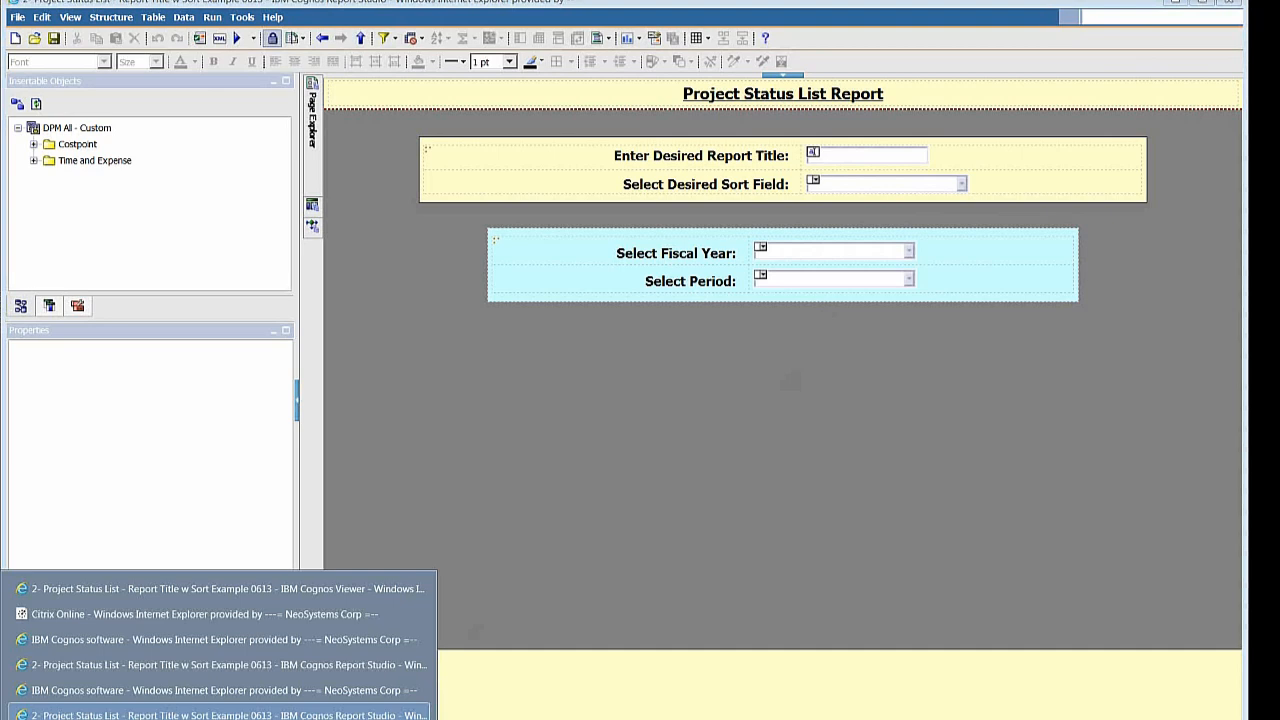
pyautogui.click(111, 665)
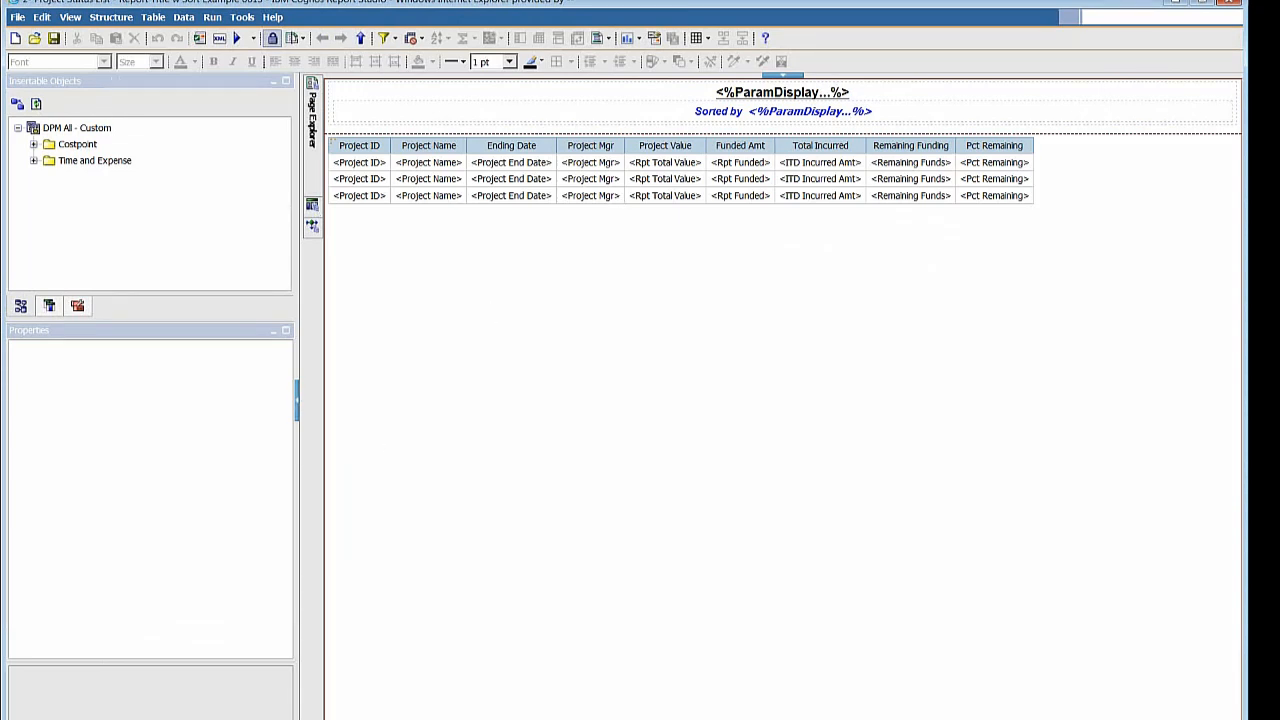
pyautogui.click(110, 718)
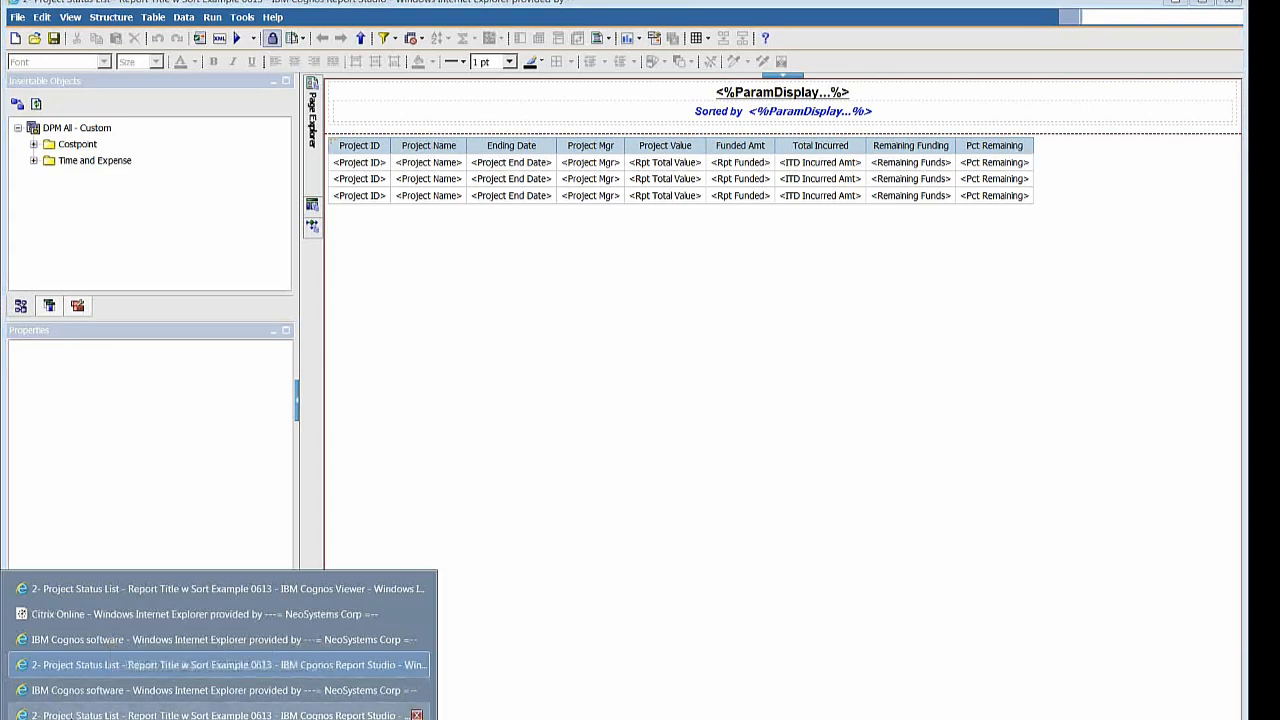
pyautogui.click(109, 590)
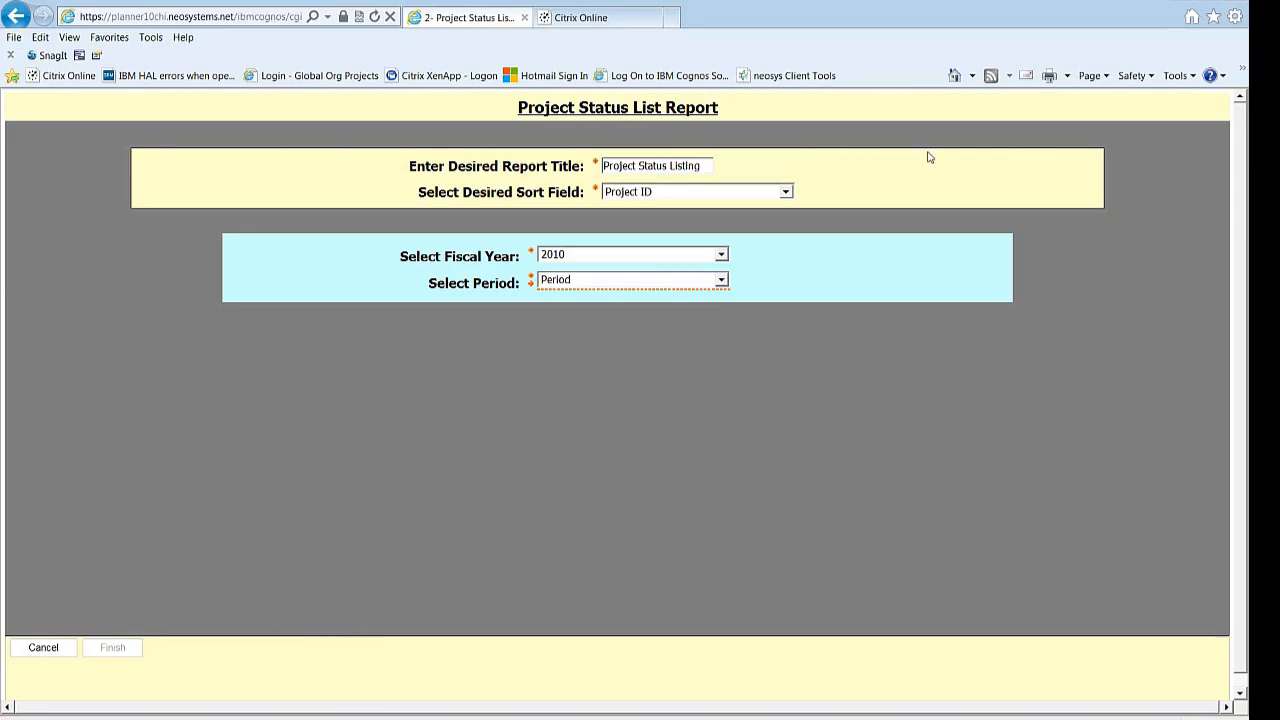
pyautogui.click(44, 648)
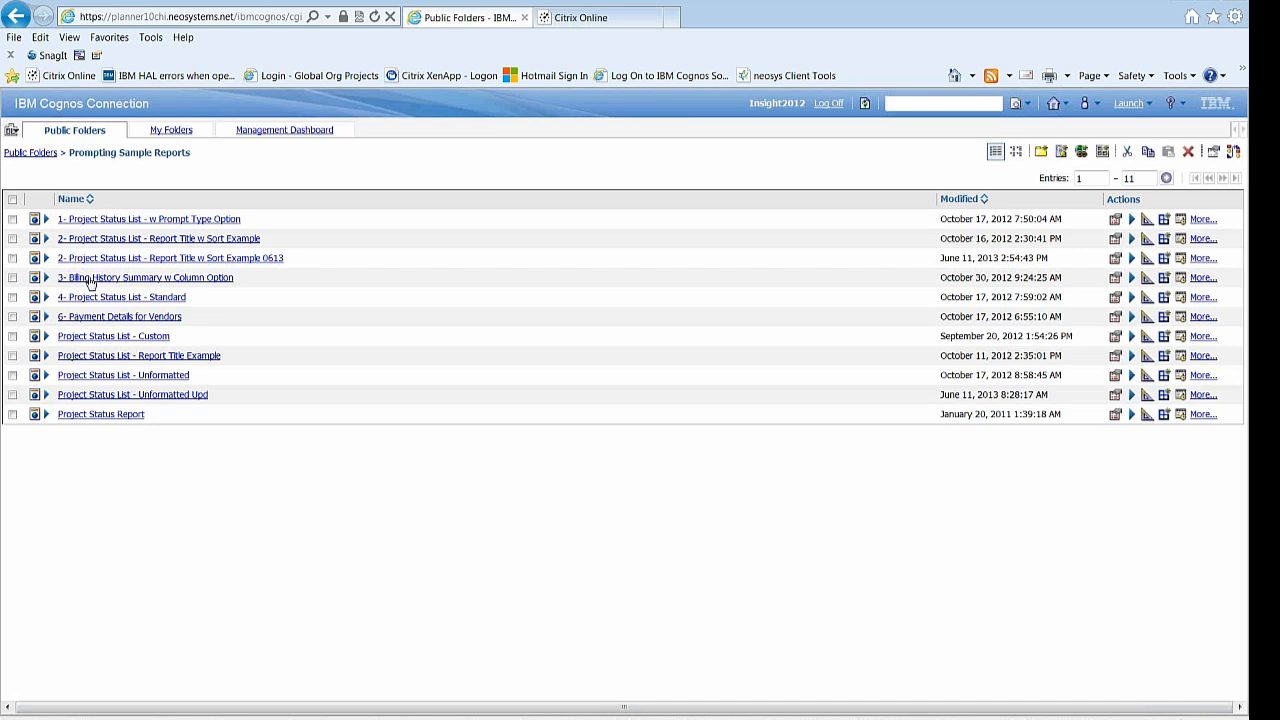
# Step: Run "3- Billing History Summary w Column Option" with Show PLC Billing Detail set to No, rerun it with Yes, and return to the folder
pyautogui.click(90, 280)
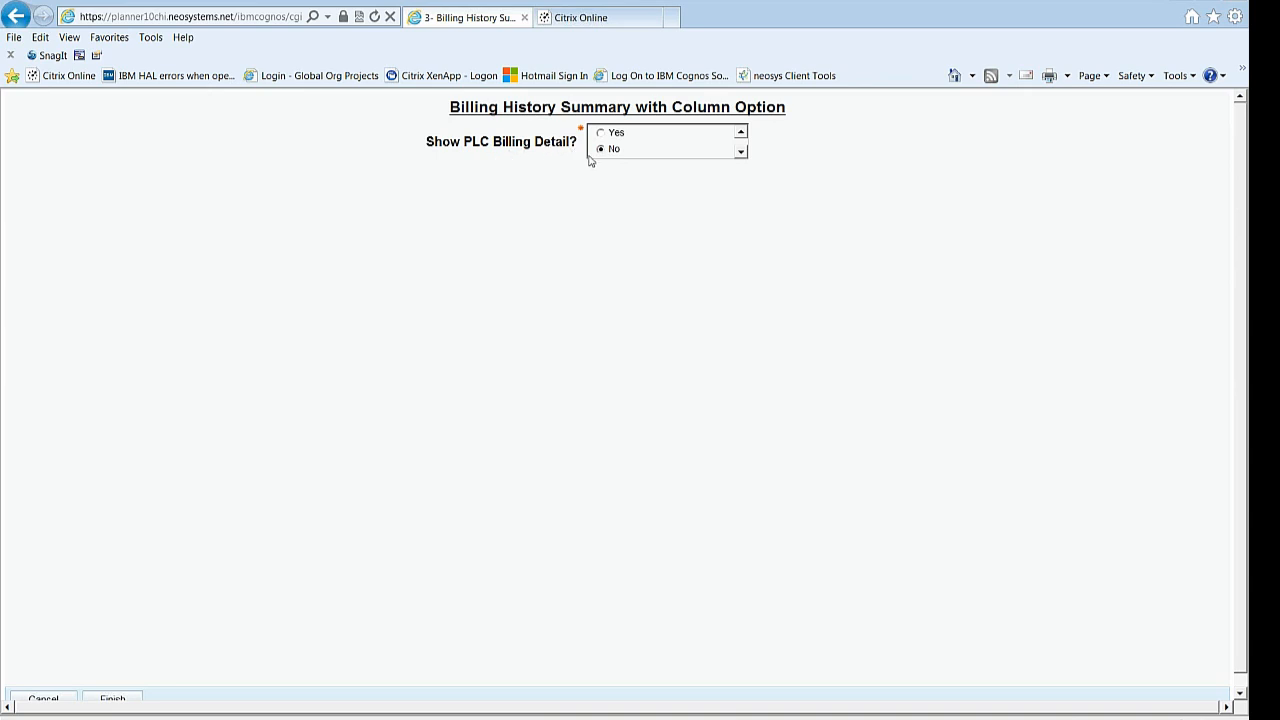
pyautogui.click(113, 699)
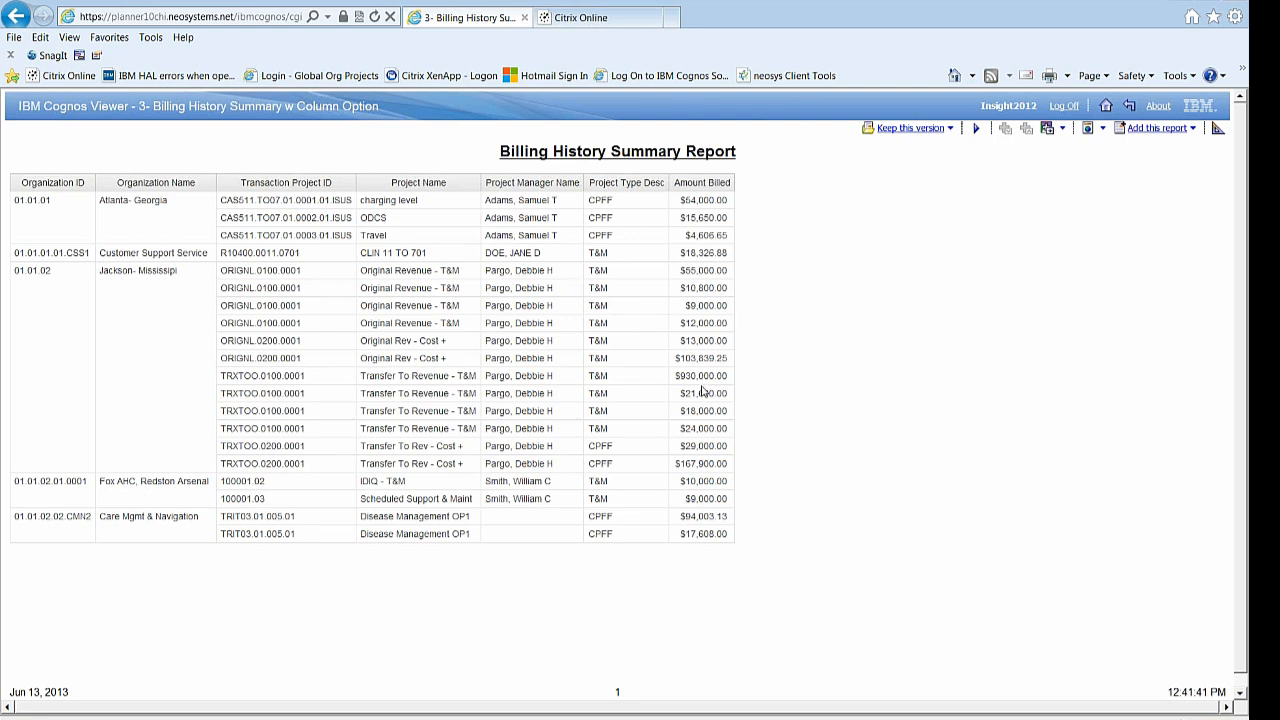
pyautogui.click(977, 130)
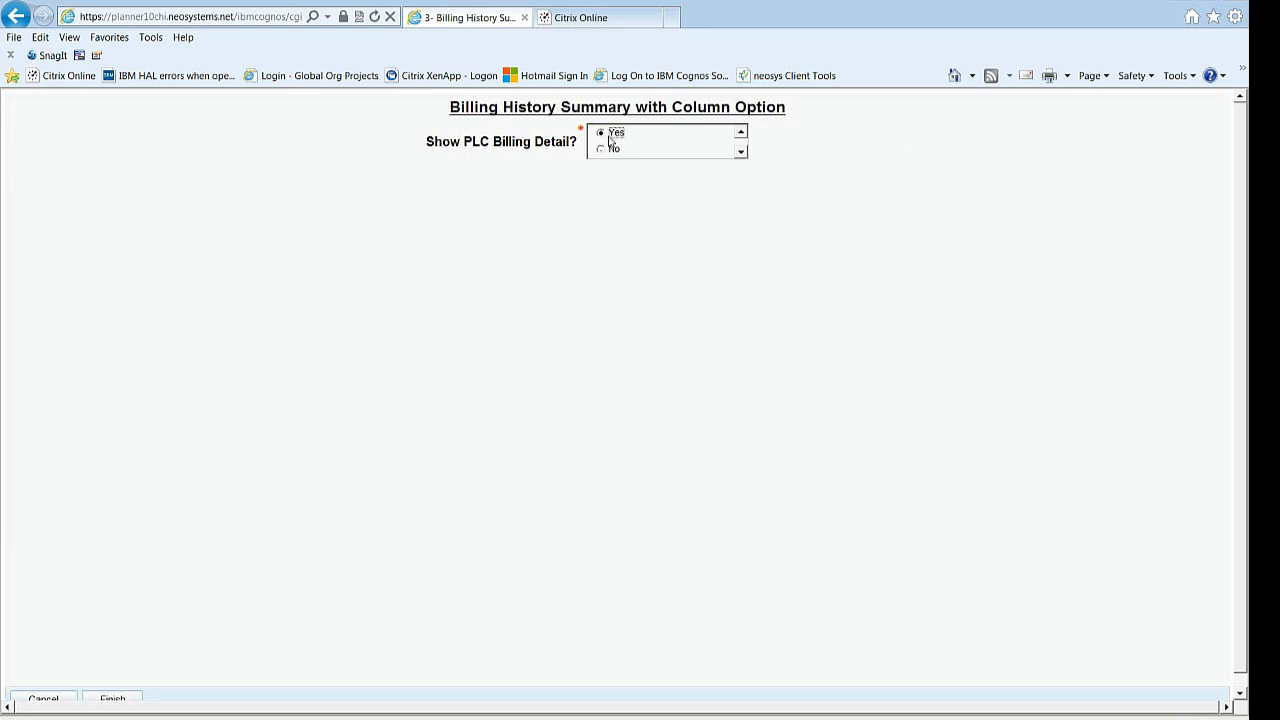
pyautogui.click(123, 700)
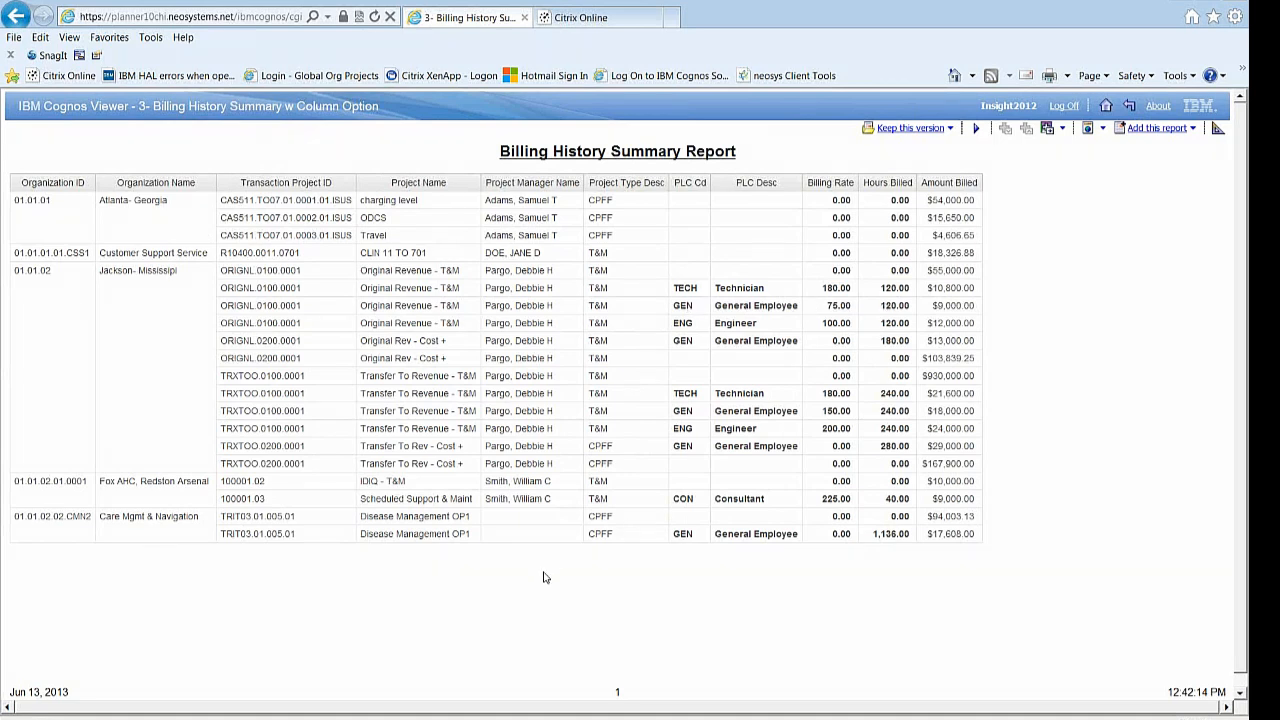
pyautogui.click(1133, 112)
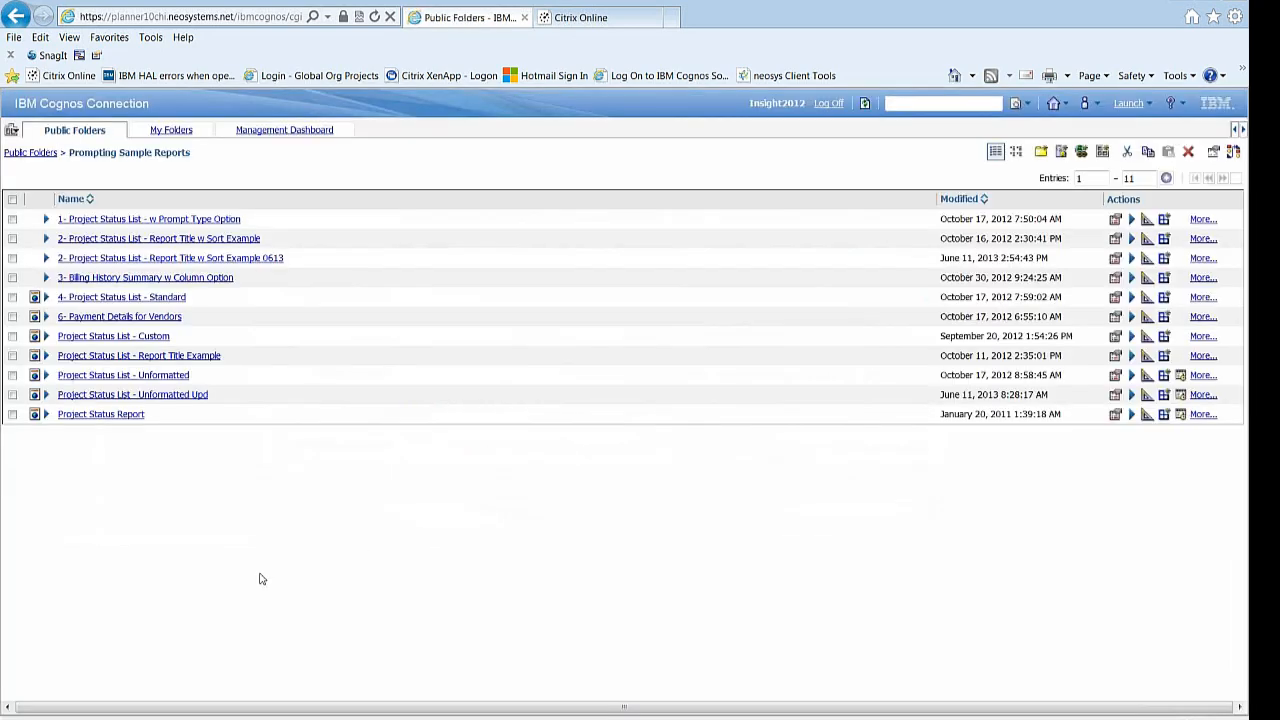
# Step: Open "3- Billing History Summary w Column Option" in Report Studio and examine the PLC Cd and Hours Billed columns
pyautogui.click(68, 719)
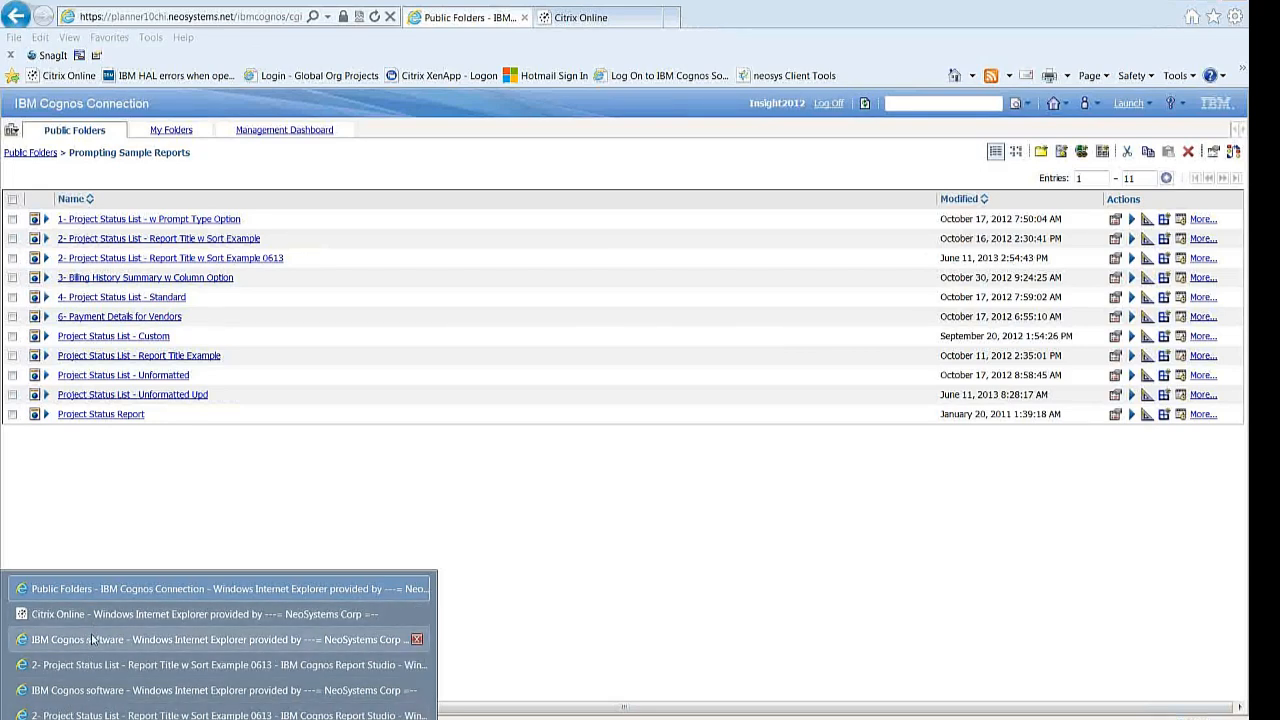
pyautogui.click(86, 673)
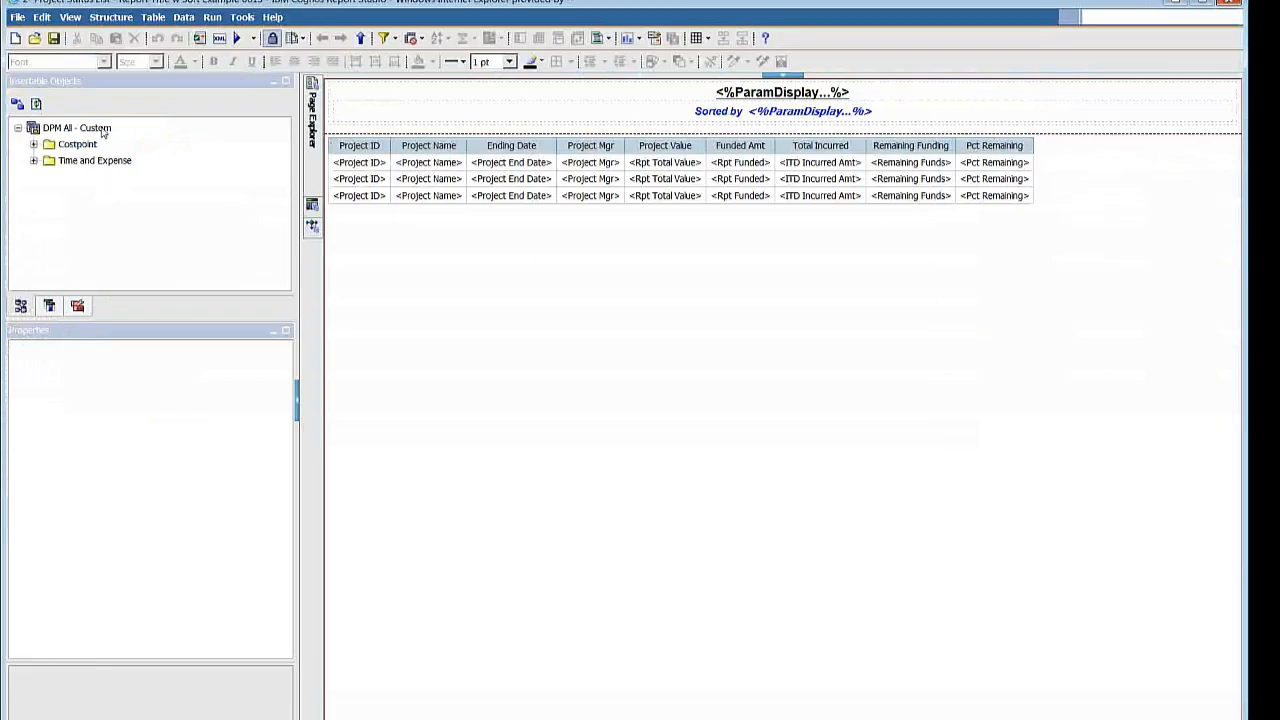
pyautogui.click(36, 44)
pyautogui.click(60, 86)
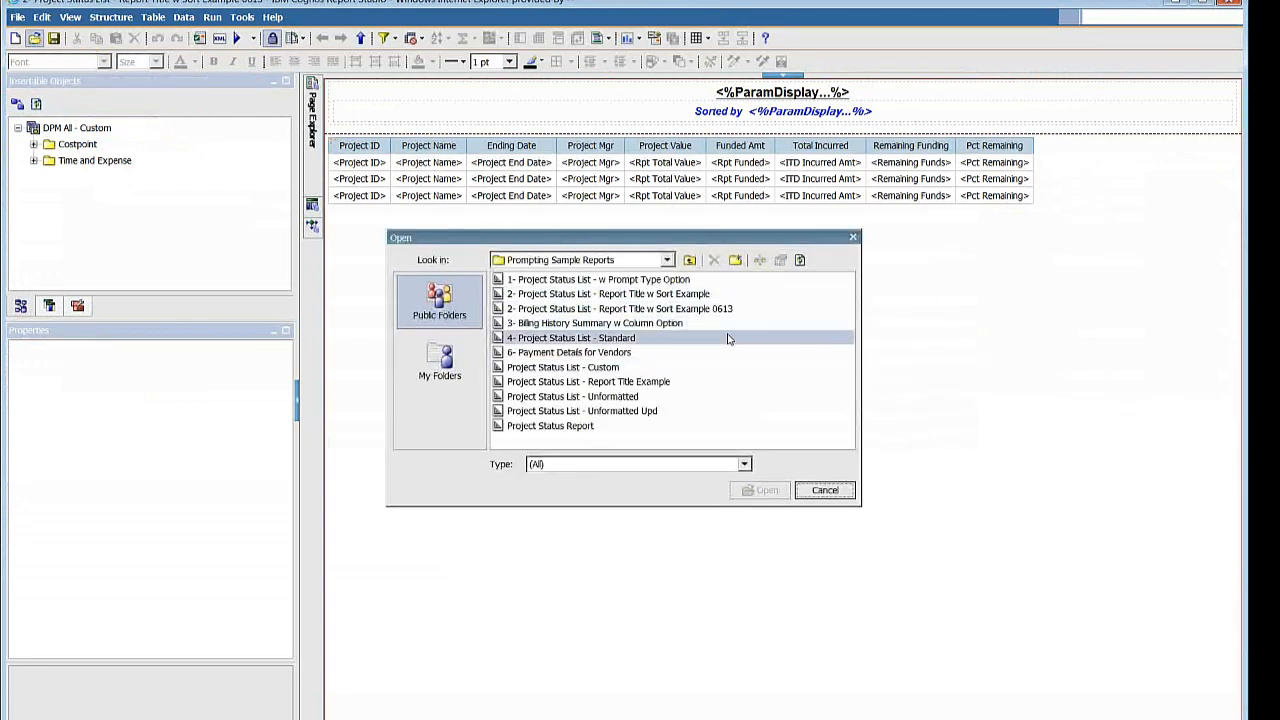
pyautogui.click(710, 323)
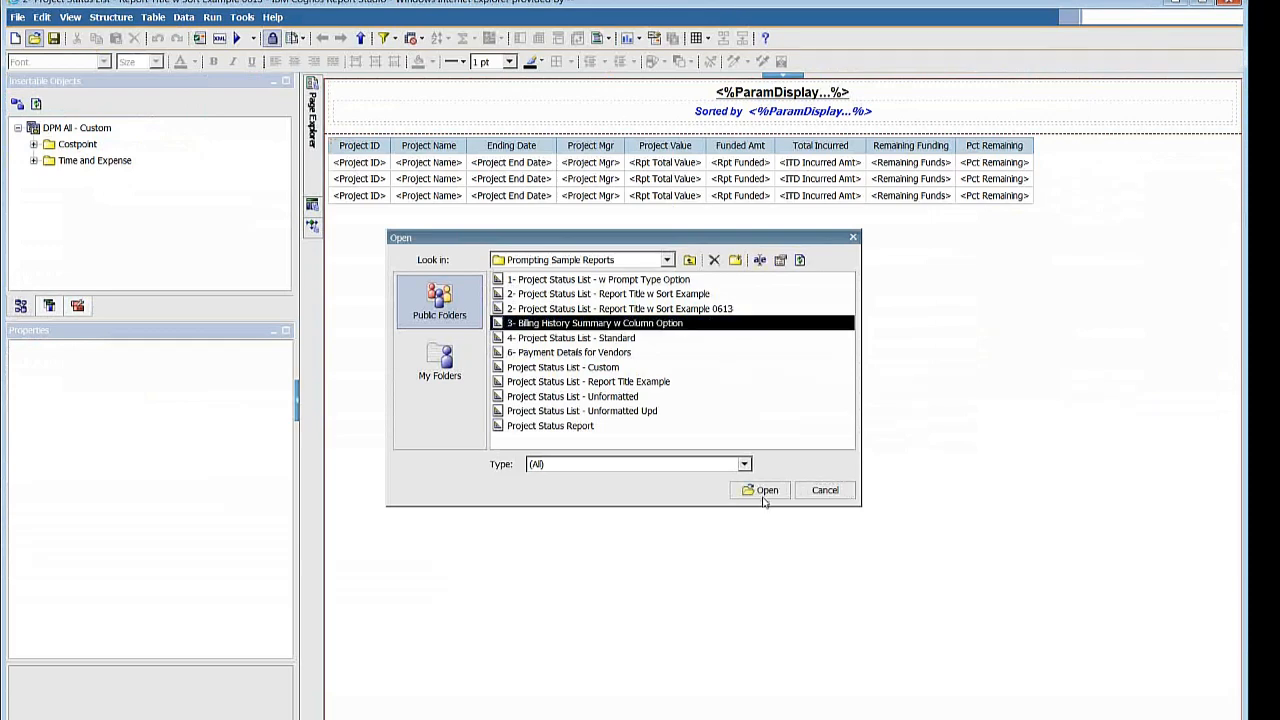
pyautogui.click(766, 490)
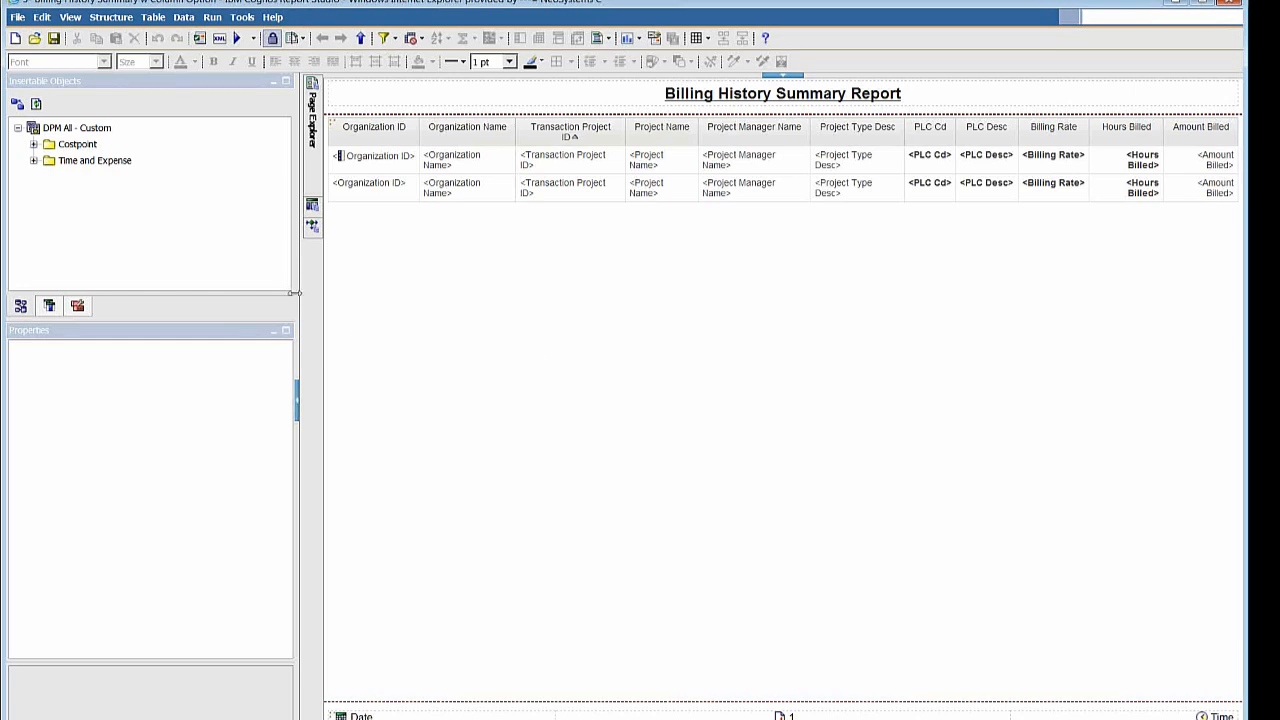
pyautogui.click(926, 166)
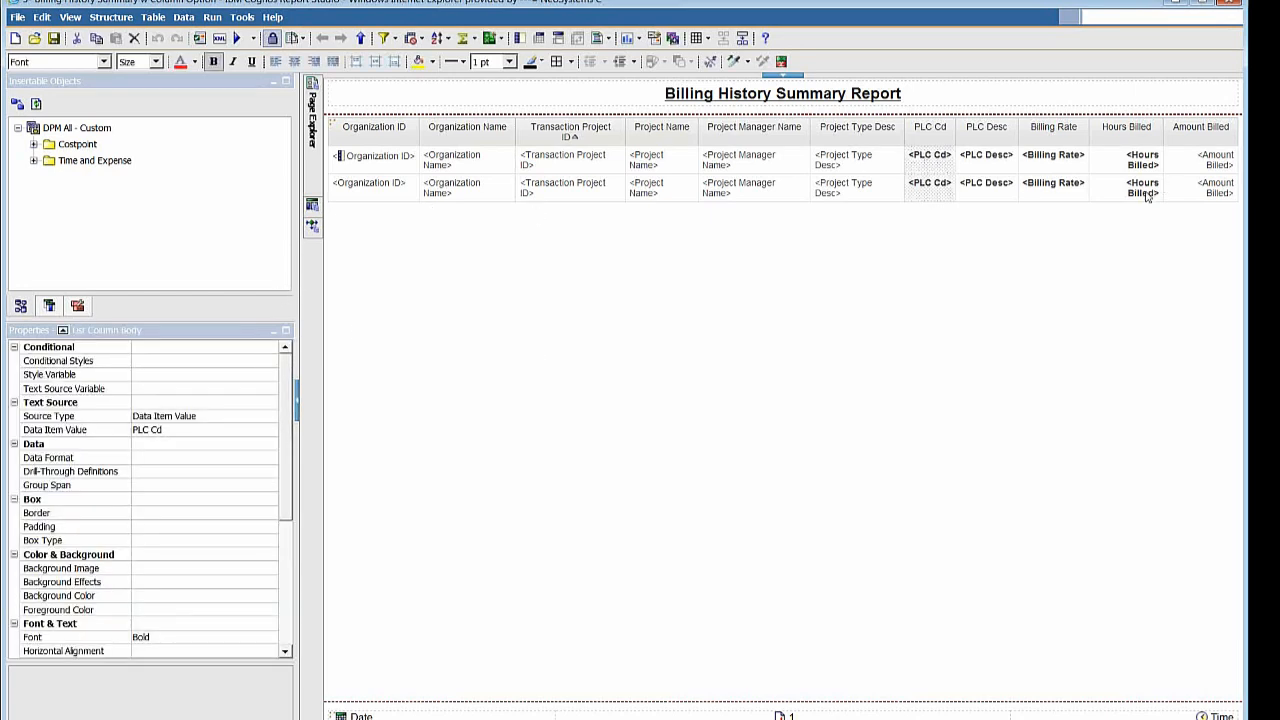
pyautogui.click(1114, 173)
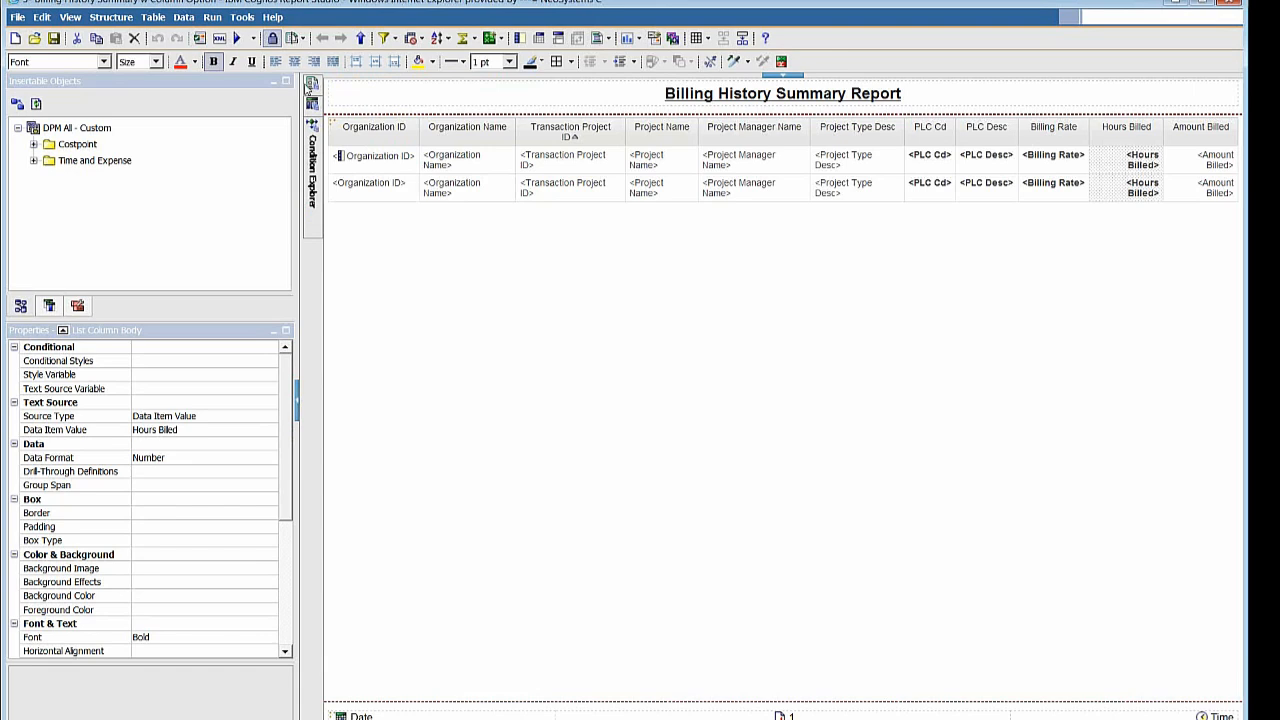
# Step: Open Prompt Page1 and examine the static choices of the Show PLC Billing Detail? value prompt
pyautogui.moveTo(308, 88)
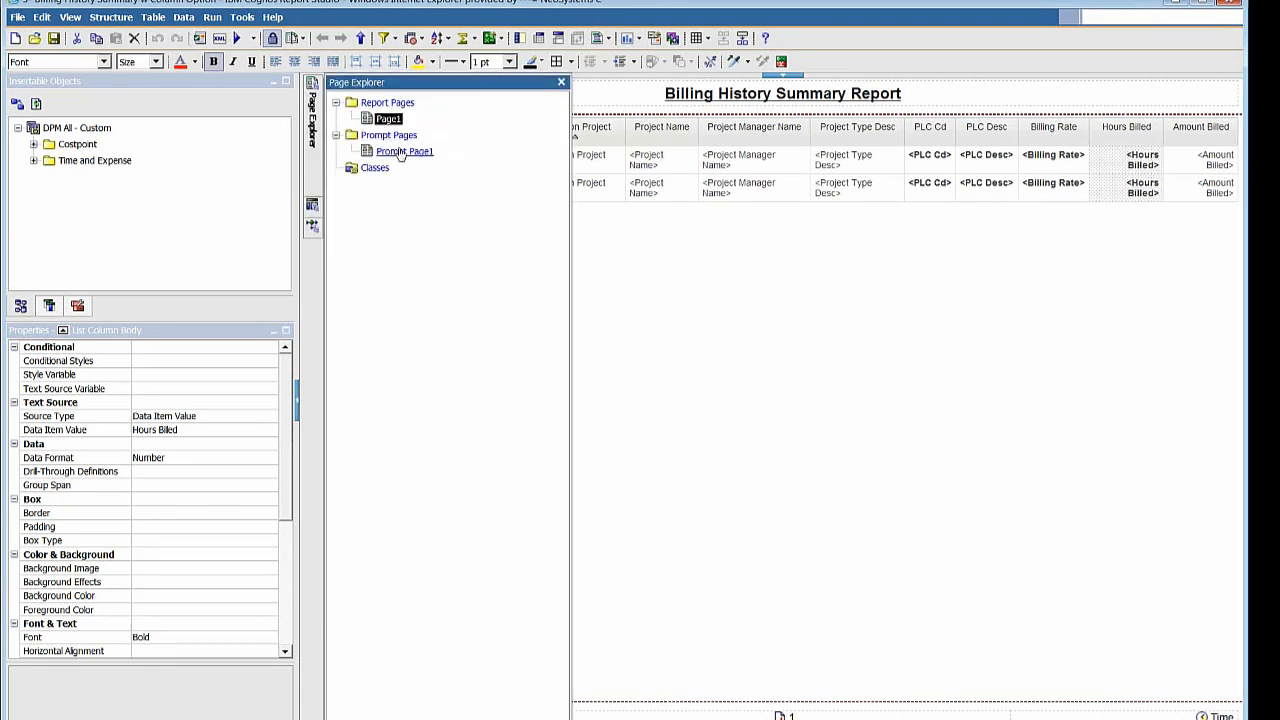
pyautogui.doubleClick(400, 152)
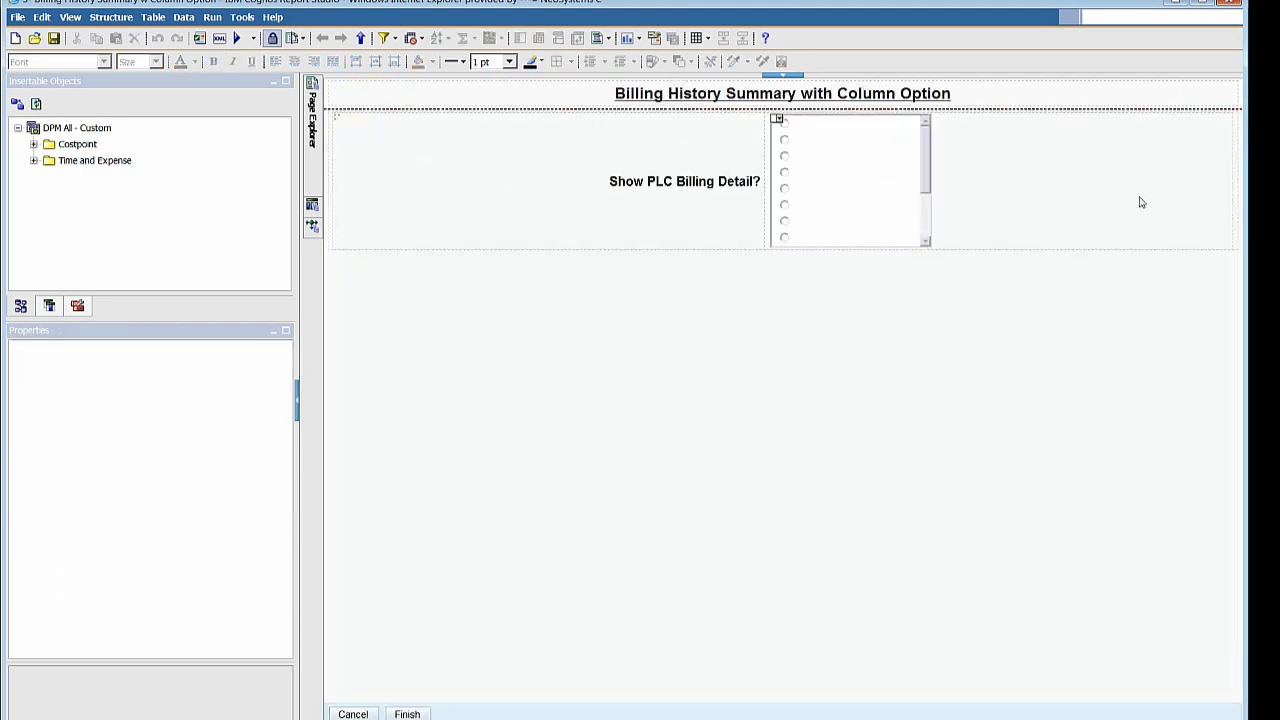
pyautogui.click(885, 220)
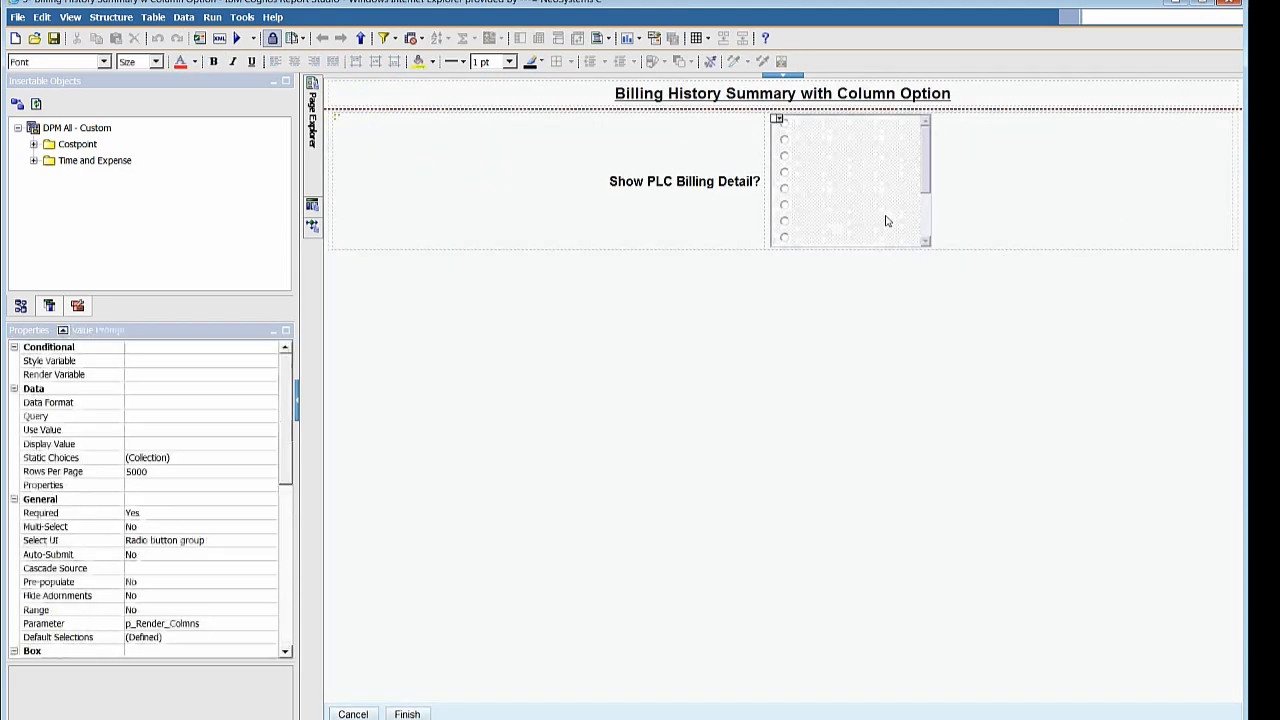
pyautogui.click(240, 460)
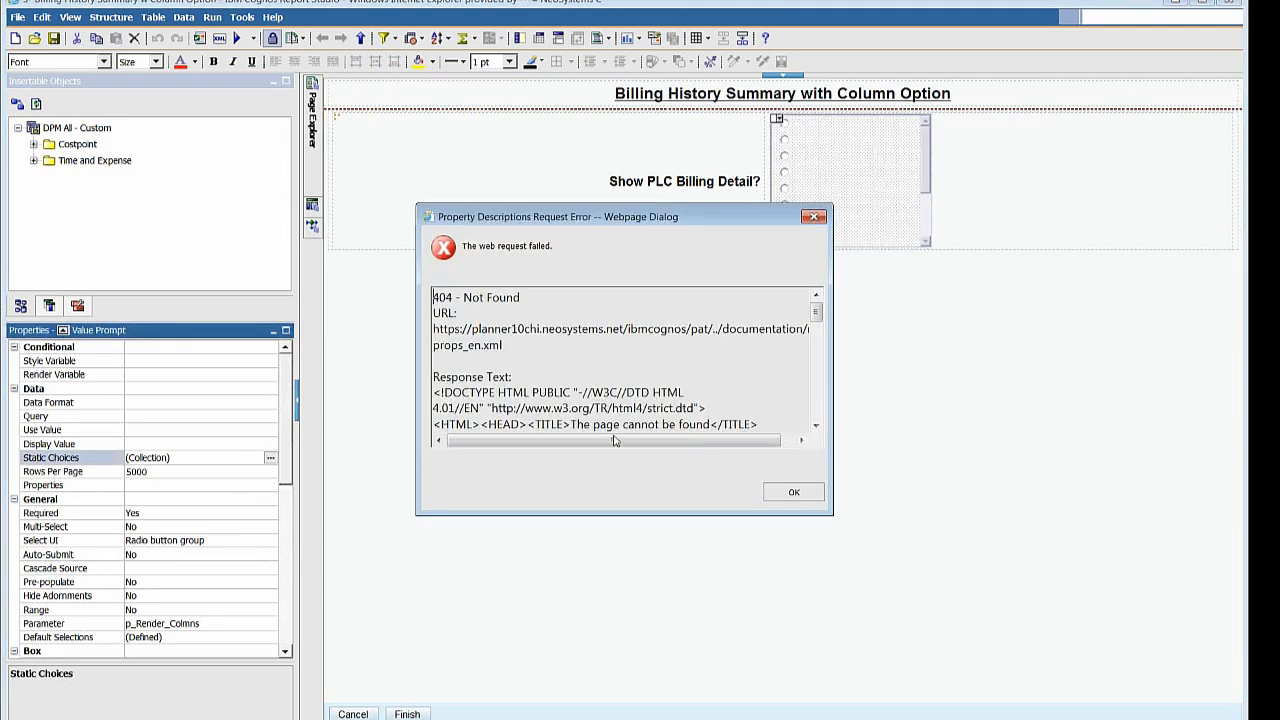
pyautogui.click(782, 492)
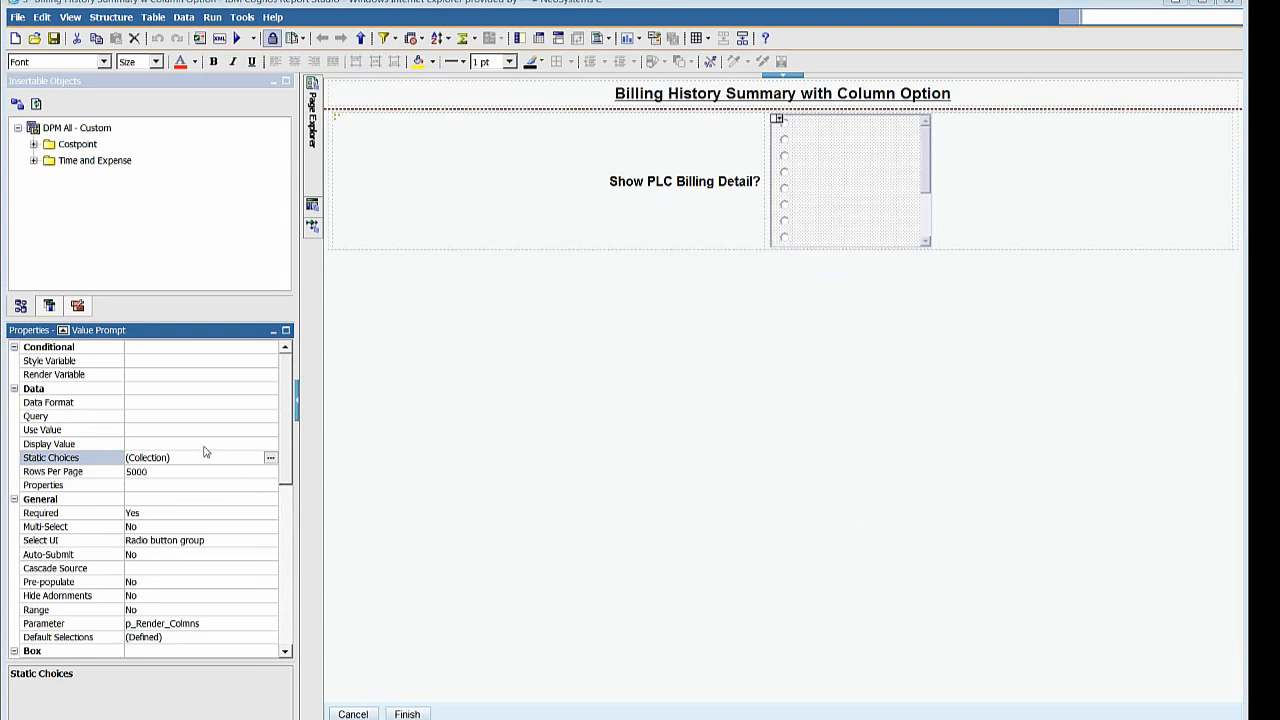
pyautogui.click(270, 457)
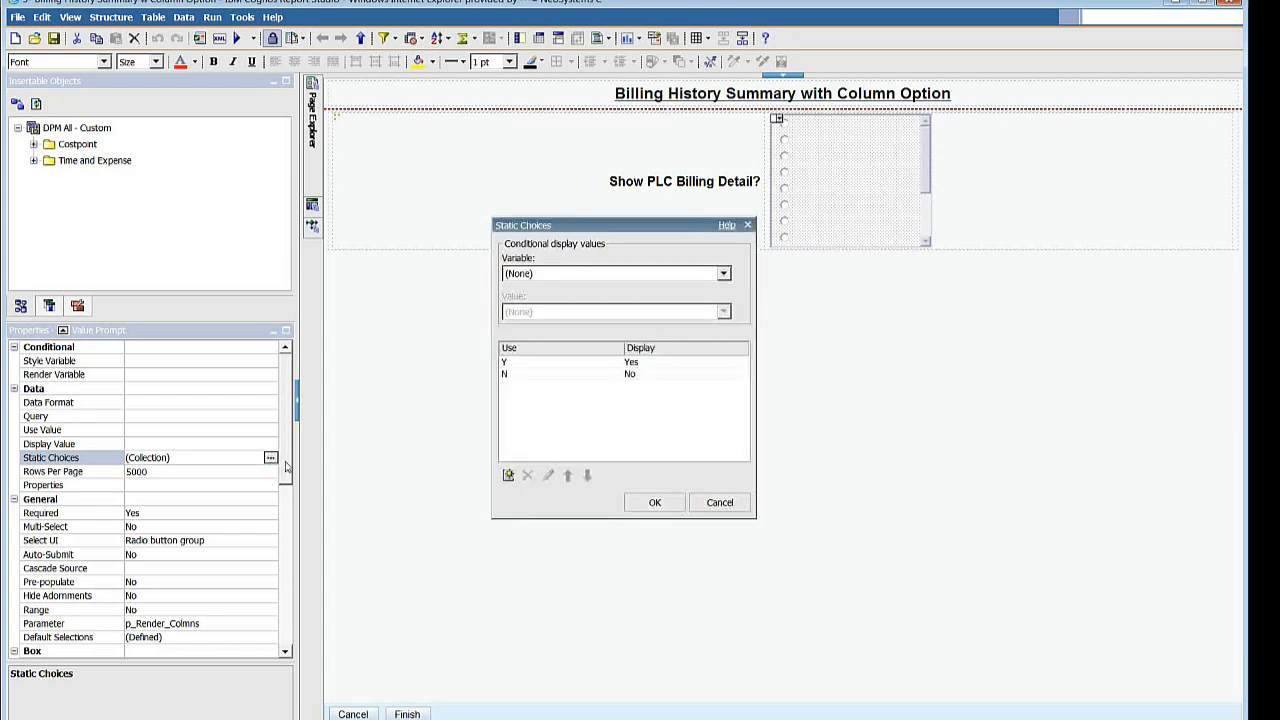
pyautogui.click(617, 365)
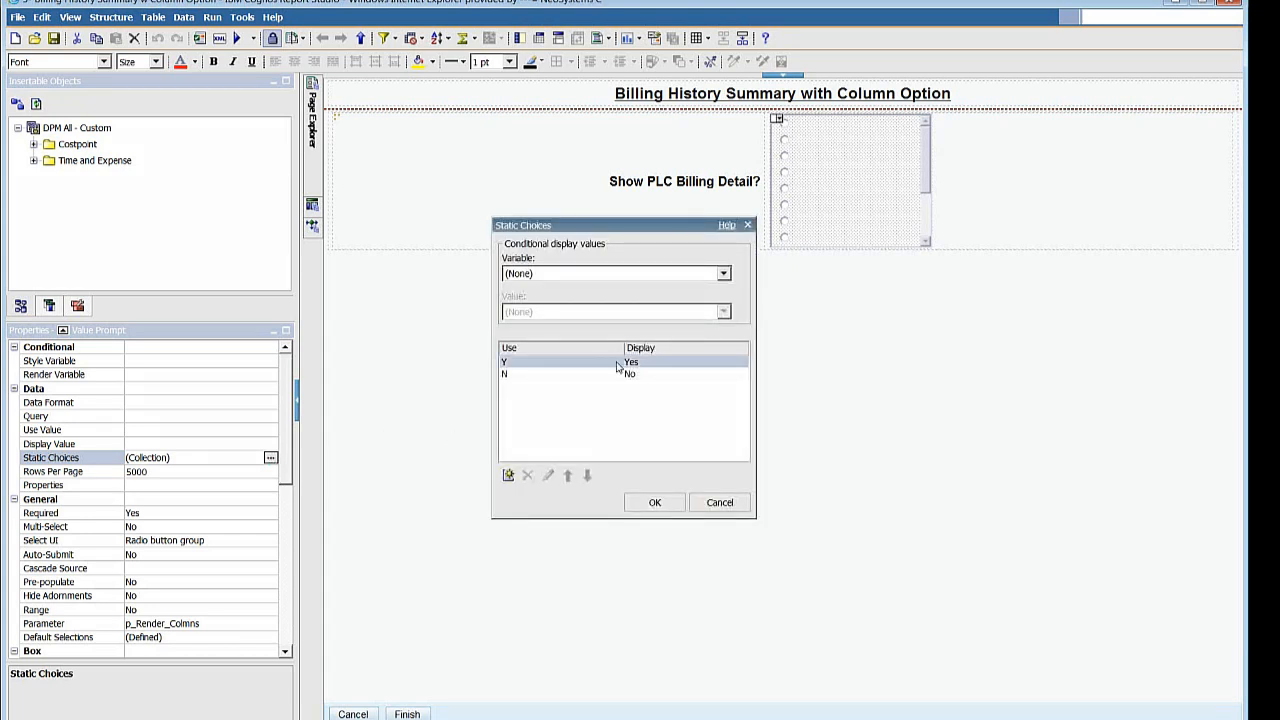
pyautogui.click(728, 505)
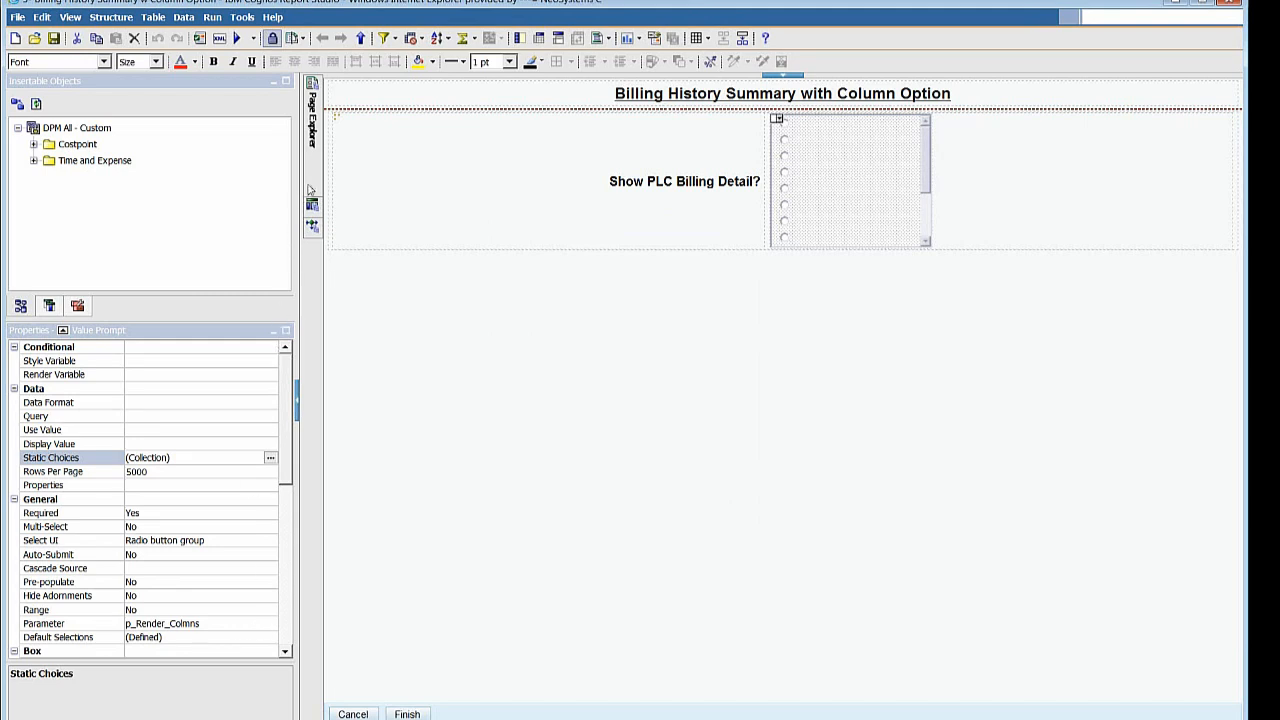
# Step: Return to Page1 of the billing history report
pyautogui.moveTo(310, 188)
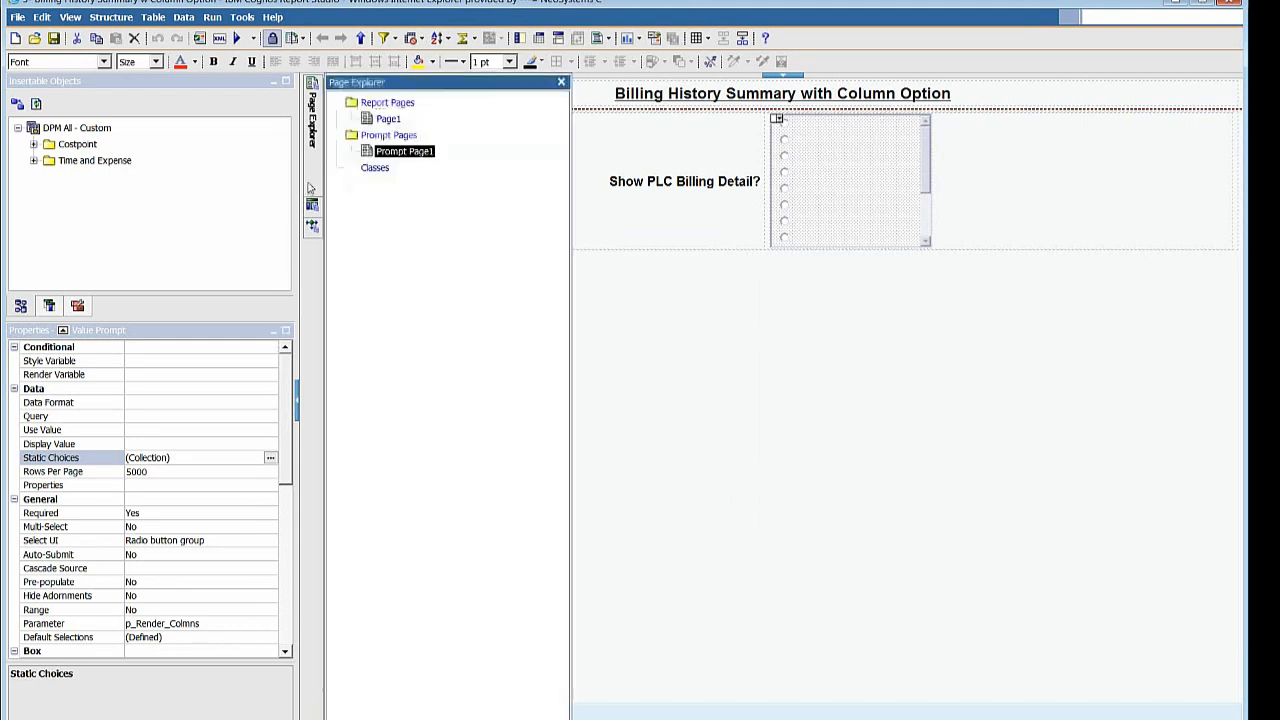
pyautogui.doubleClick(387, 119)
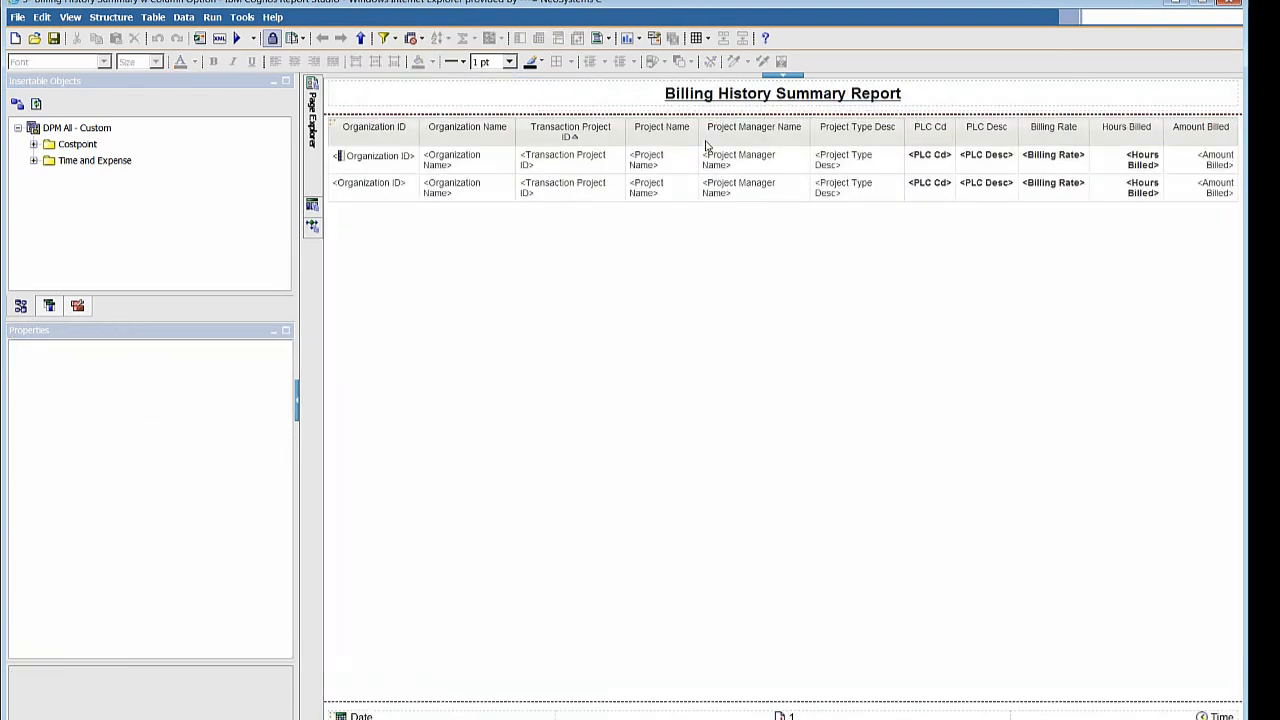
# Step: Examine the Render Variable and Render properties of the PLC Cd list column, and select the PLC Desc column
pyautogui.click(920, 174)
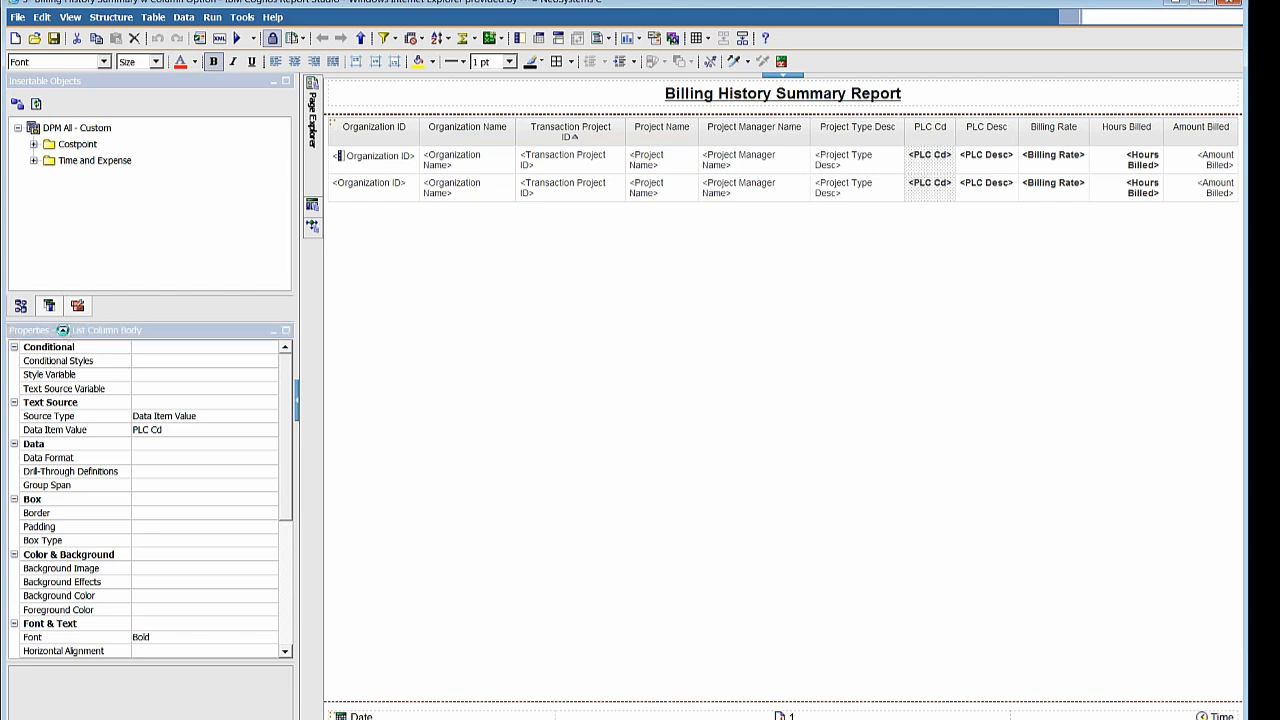
pyautogui.click(63, 332)
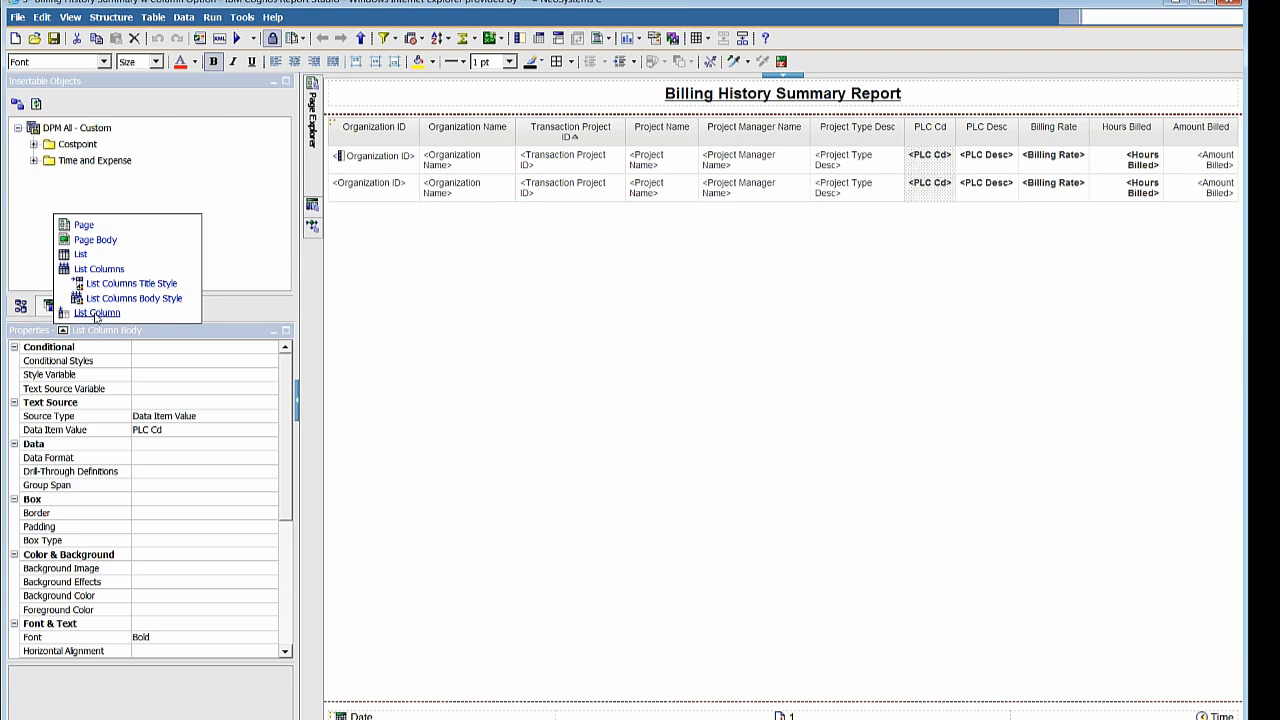
pyautogui.click(97, 313)
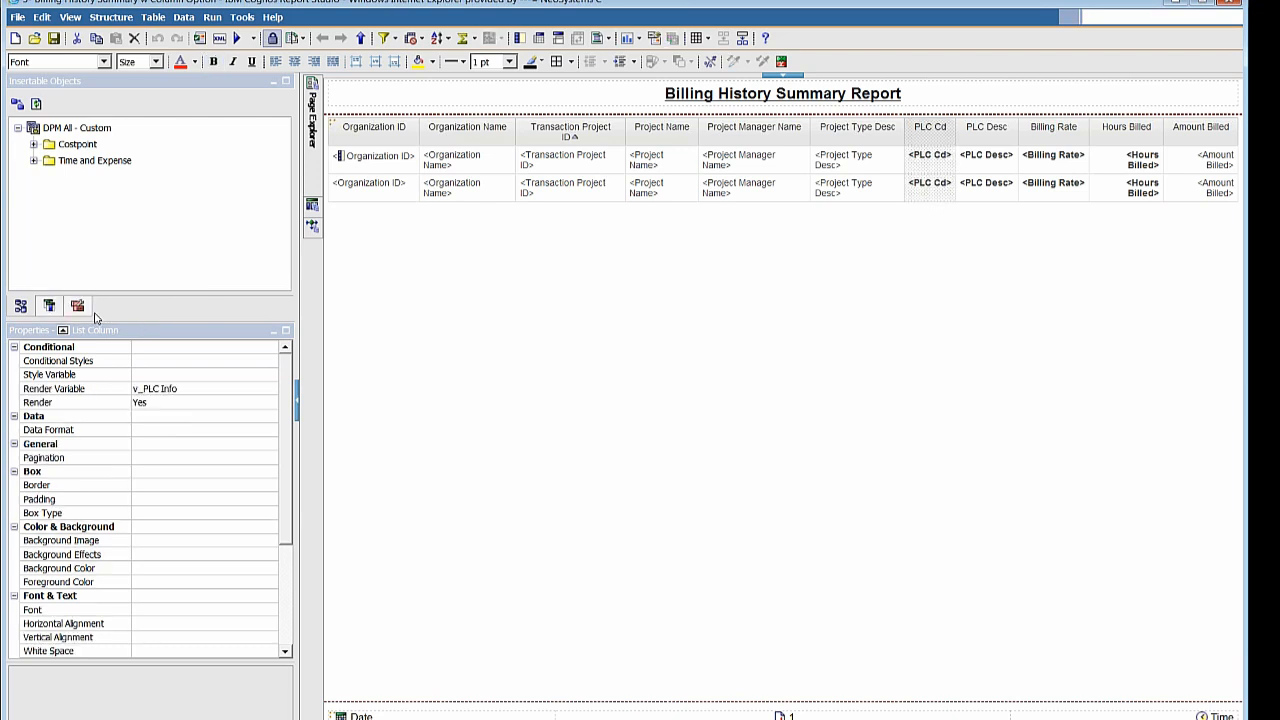
pyautogui.click(203, 394)
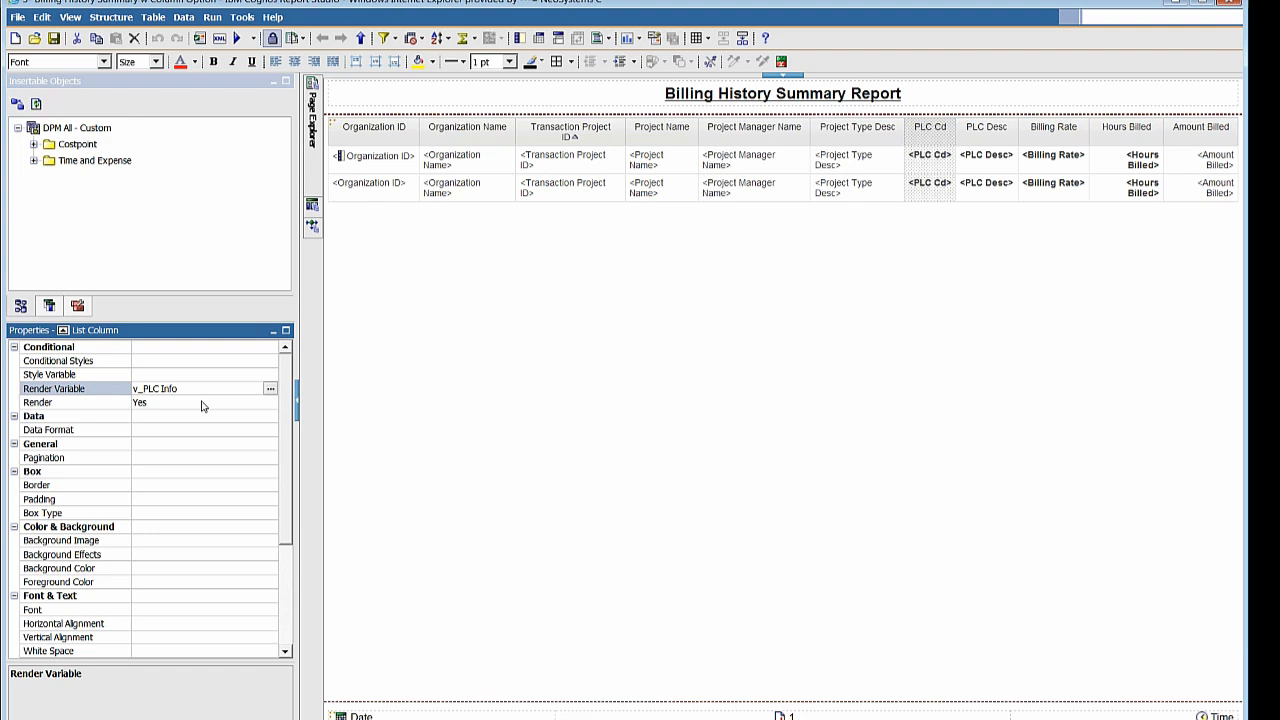
pyautogui.click(203, 403)
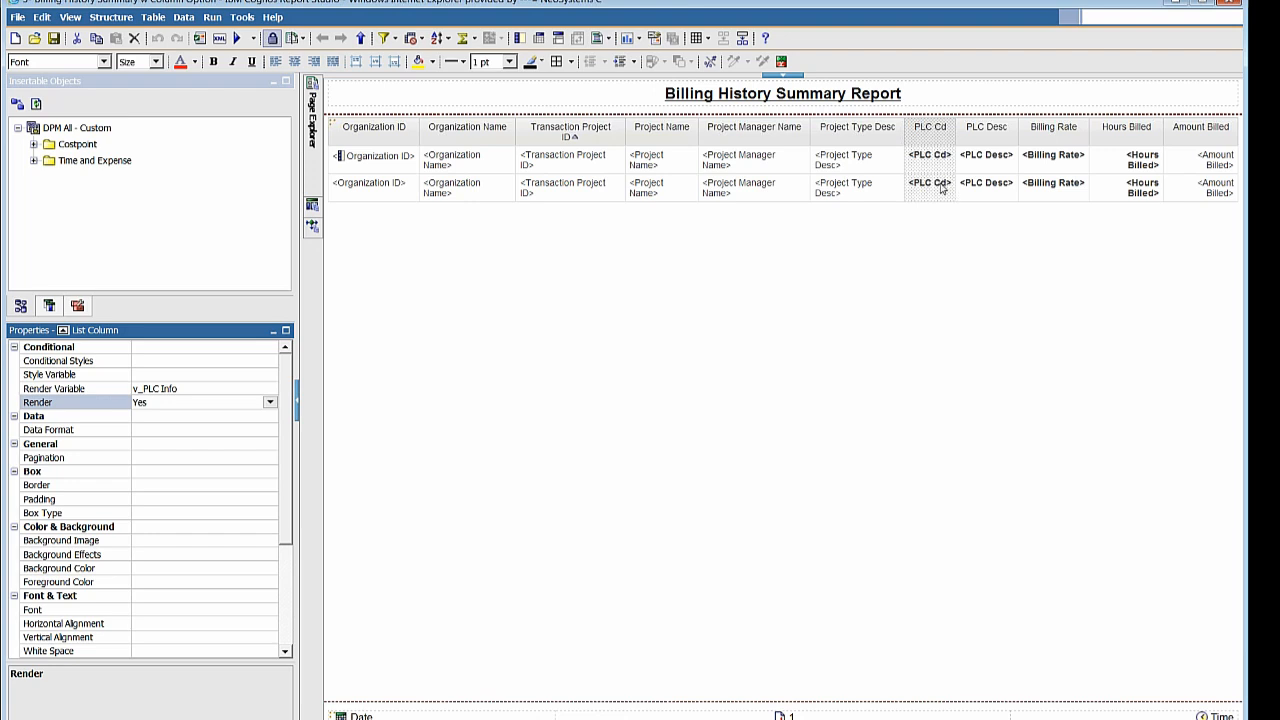
pyautogui.click(1000, 170)
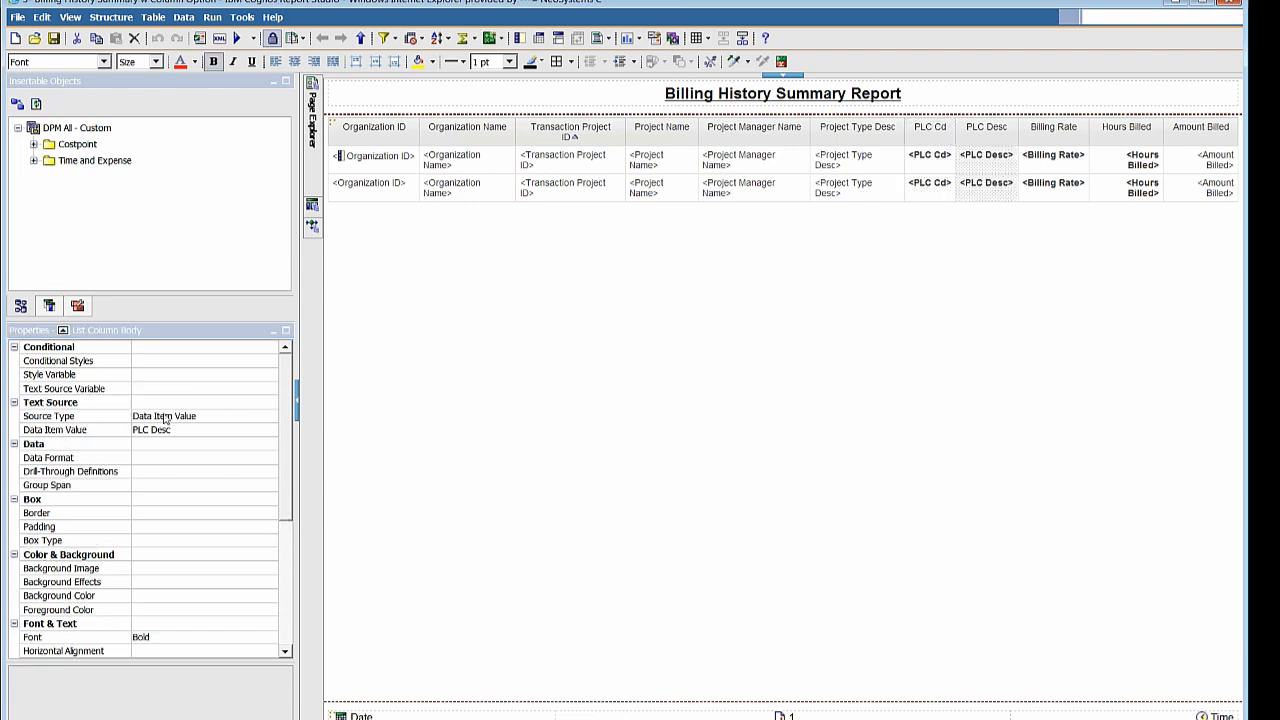
pyautogui.click(63, 332)
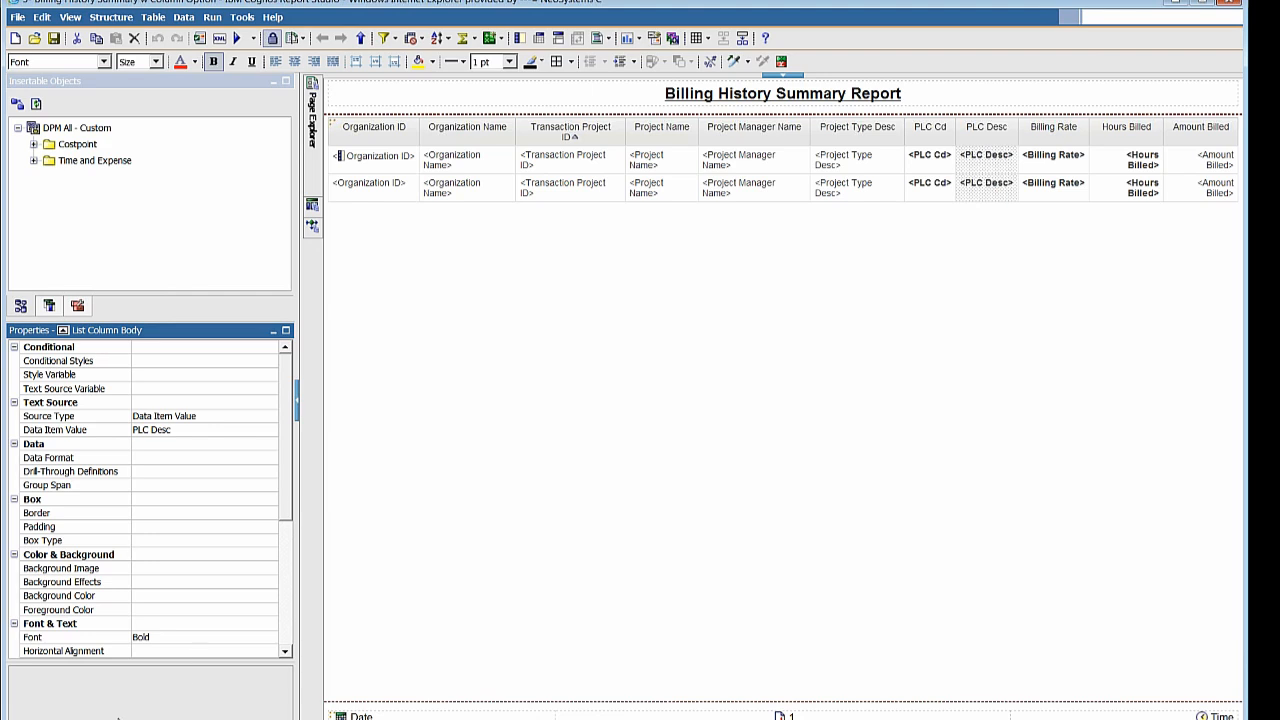
# Step: Switch to IBM Cognos Connection, open "Project Status List - Unformatted" in Report Studio, and examine the Remaining Funding and Pct Remaining columns
pyautogui.moveTo(110, 719)
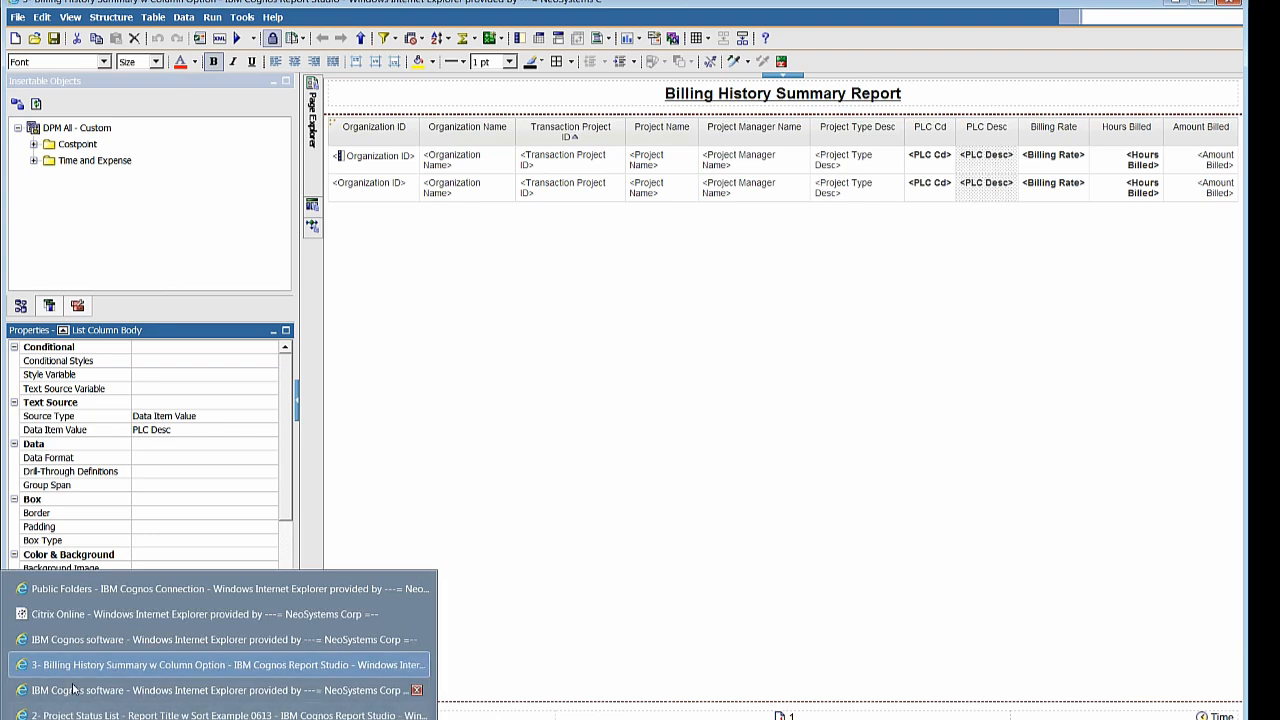
pyautogui.click(88, 590)
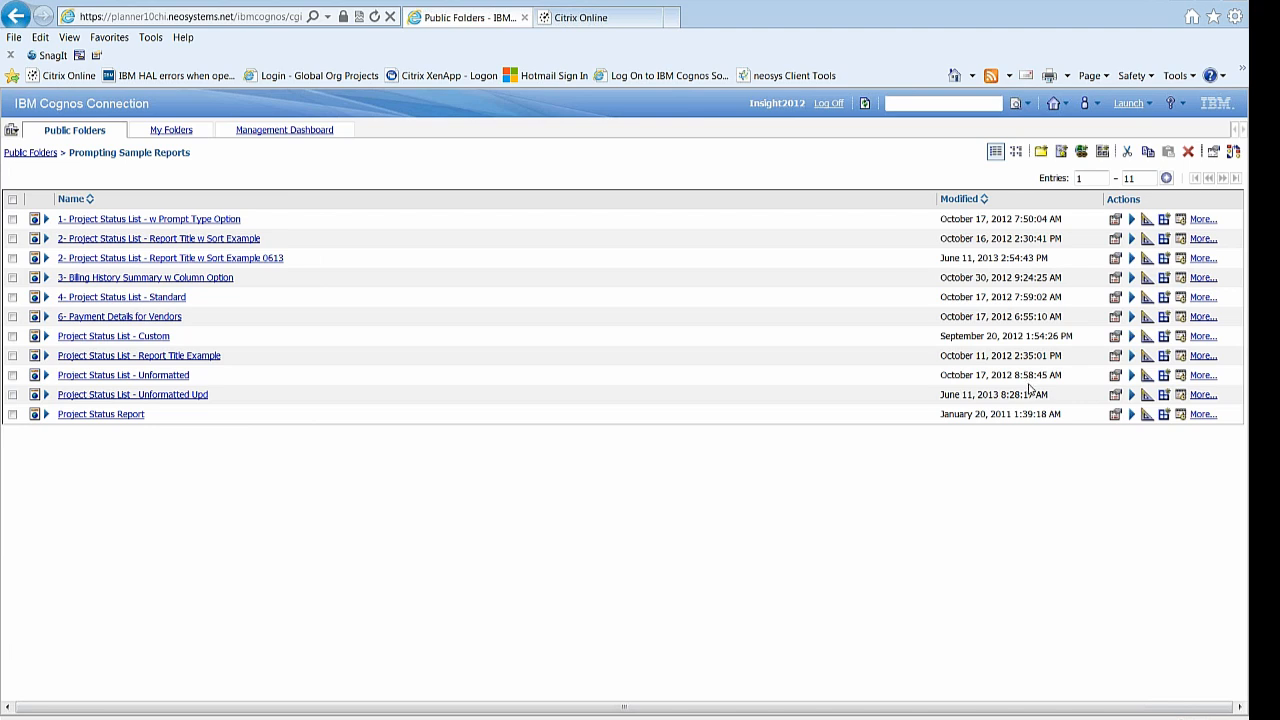
pyautogui.click(1147, 376)
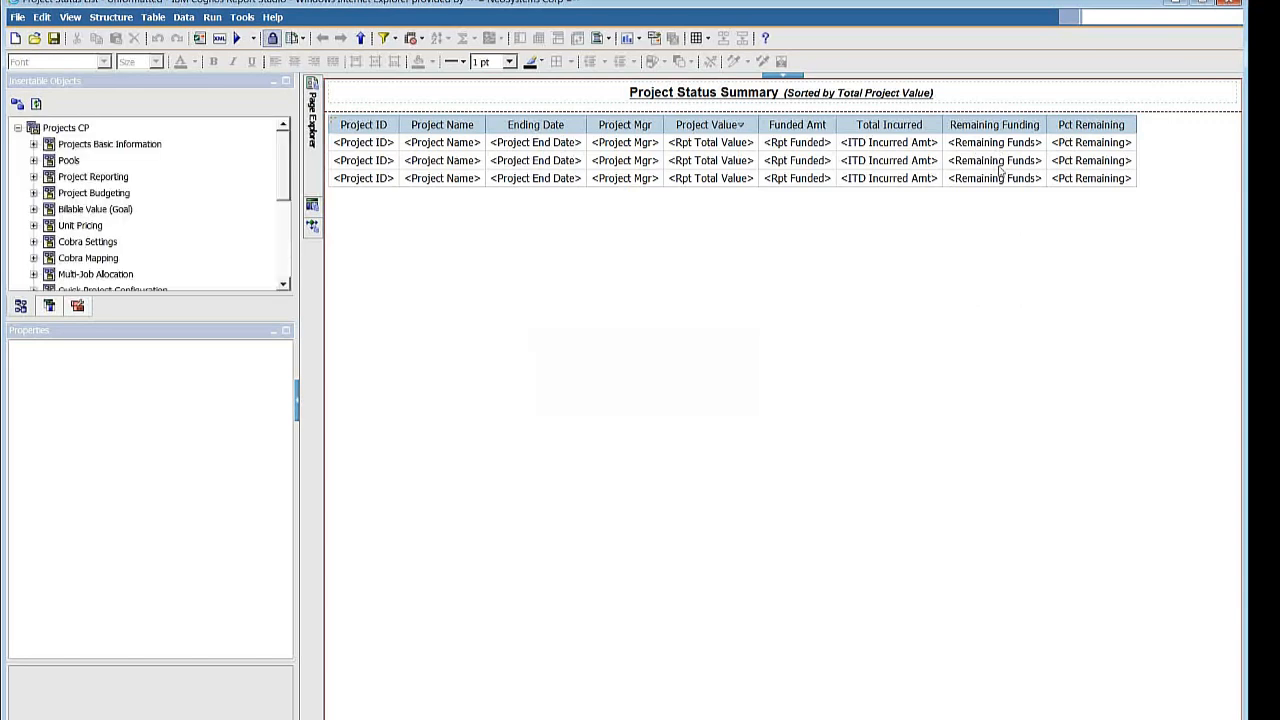
pyautogui.click(999, 169)
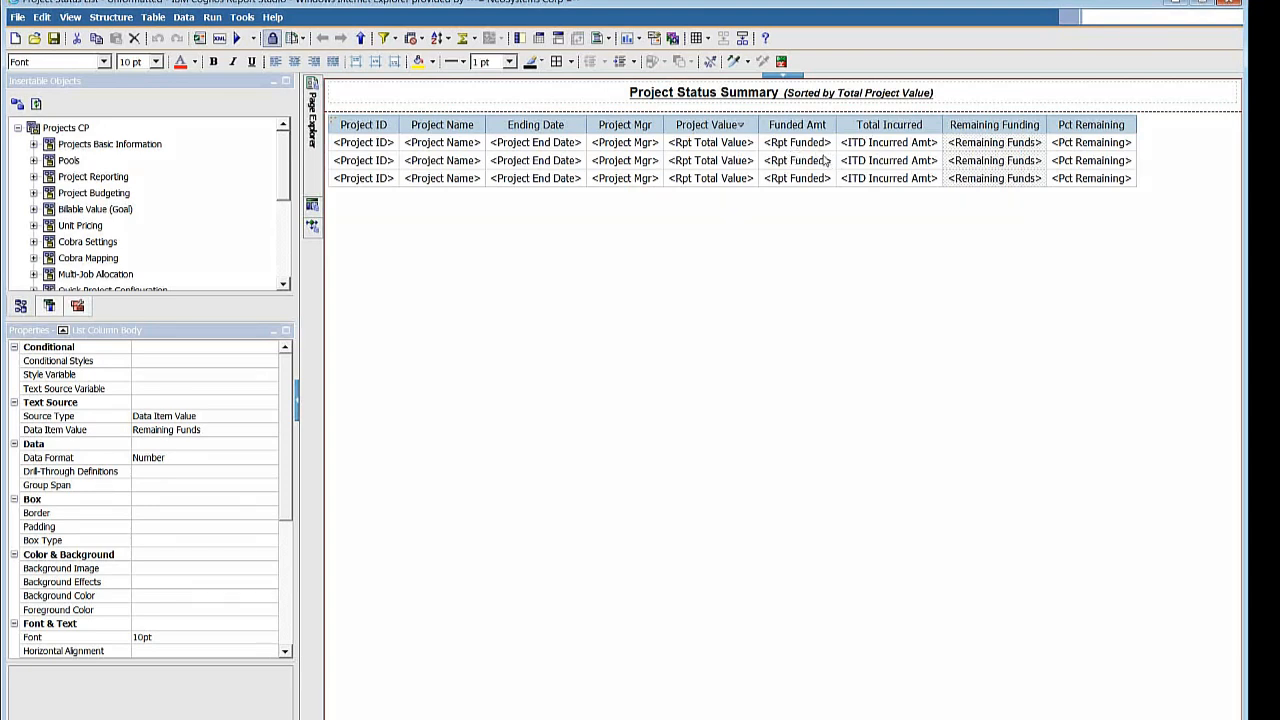
pyautogui.click(1066, 167)
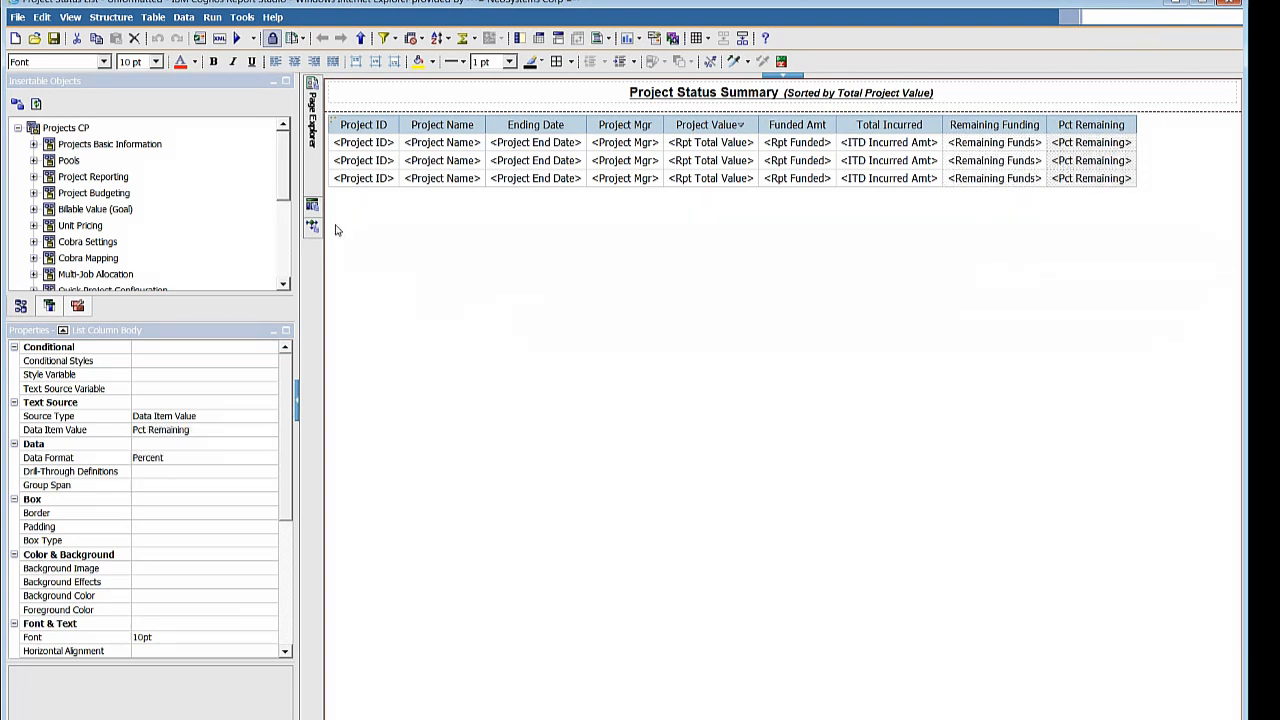
# Step: Examine the Pct Remaining expression in Query1 without changing it, and return to Page1 of the report
pyautogui.moveTo(313, 208)
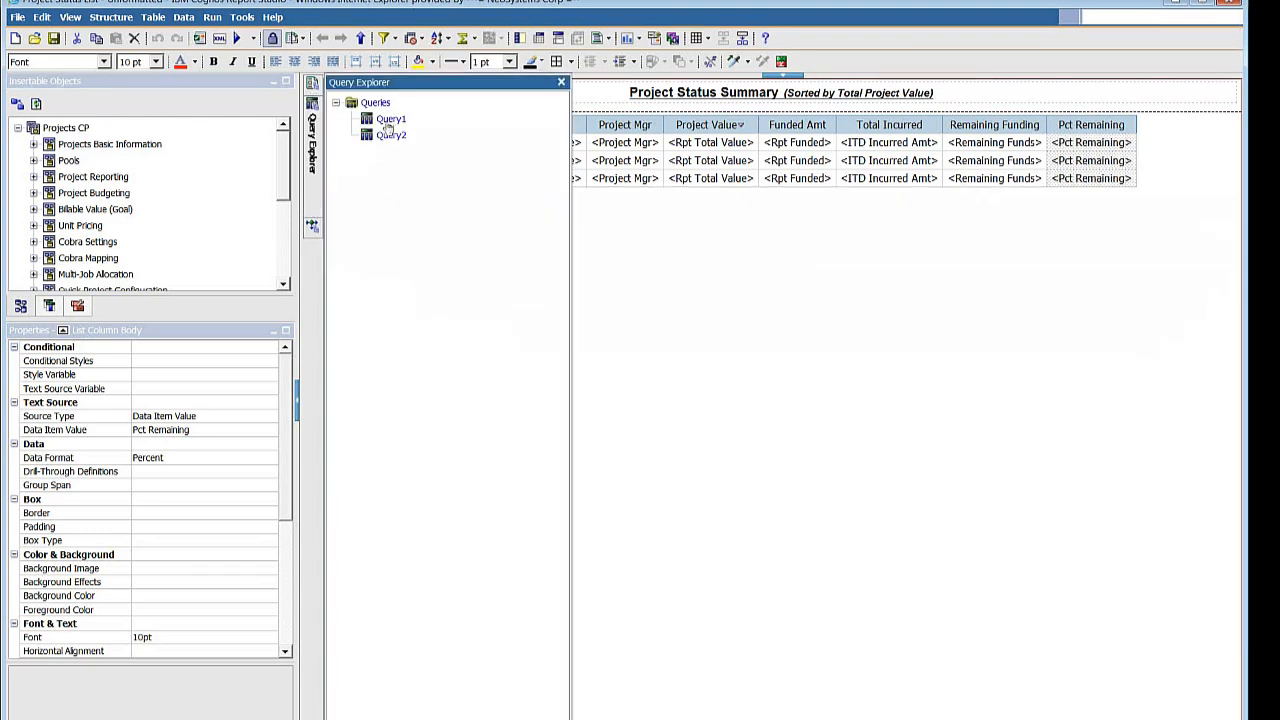
pyautogui.click(390, 119)
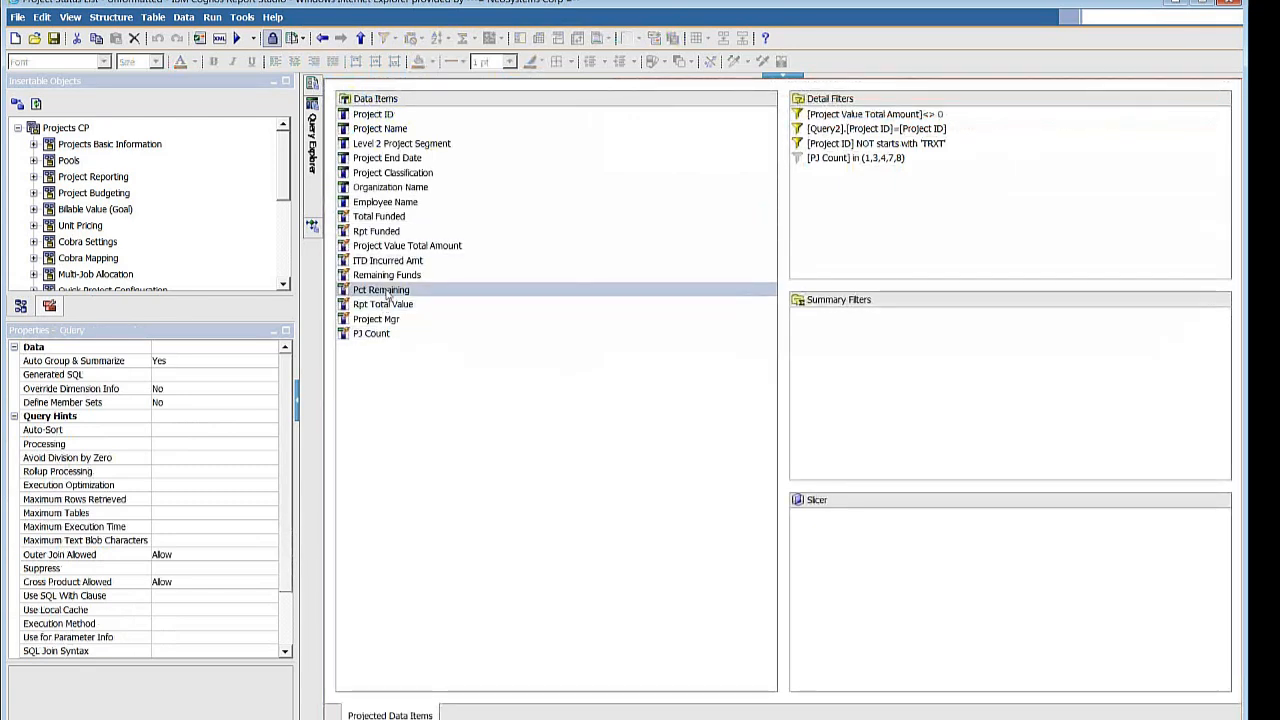
pyautogui.click(386, 292)
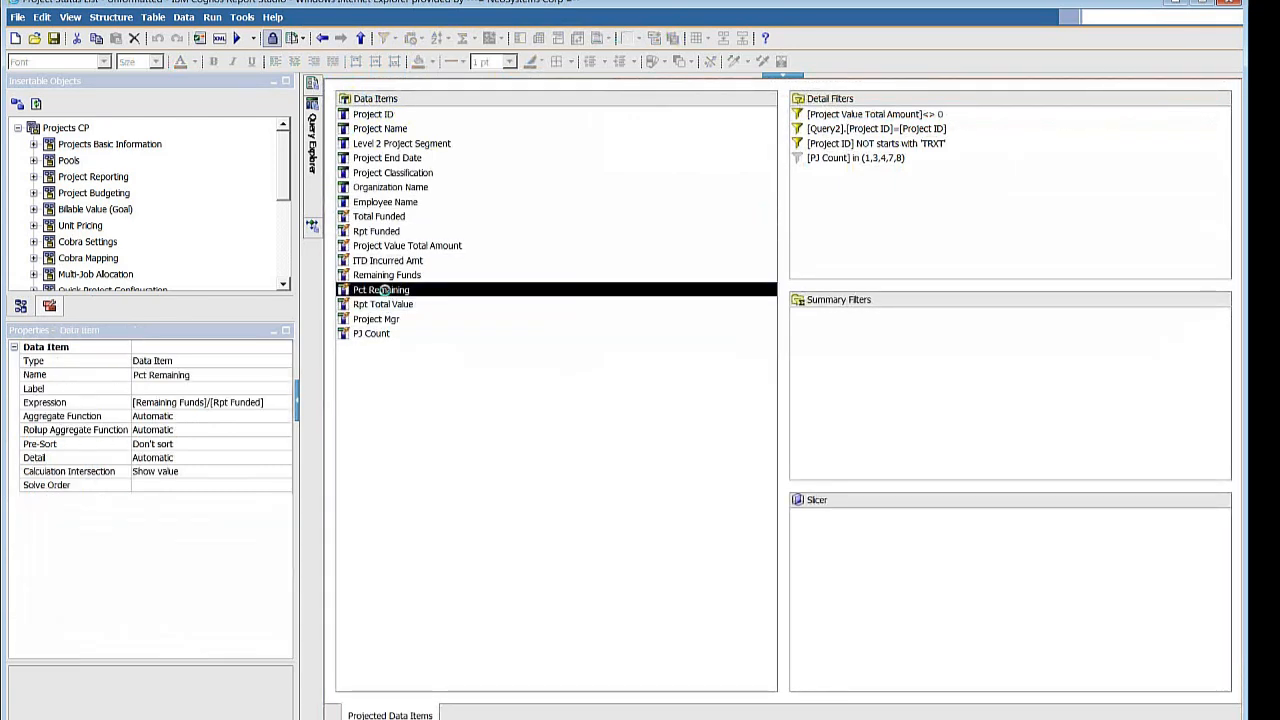
pyautogui.doubleClick(386, 290)
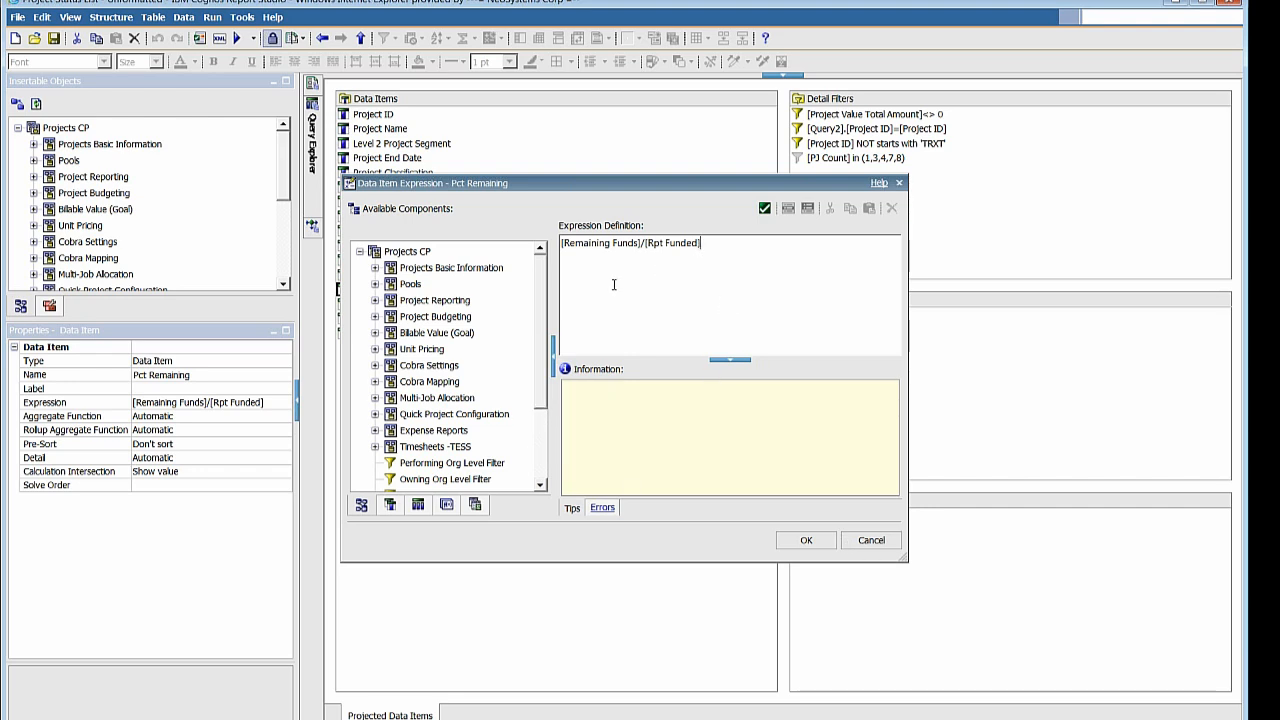
pyautogui.click(860, 545)
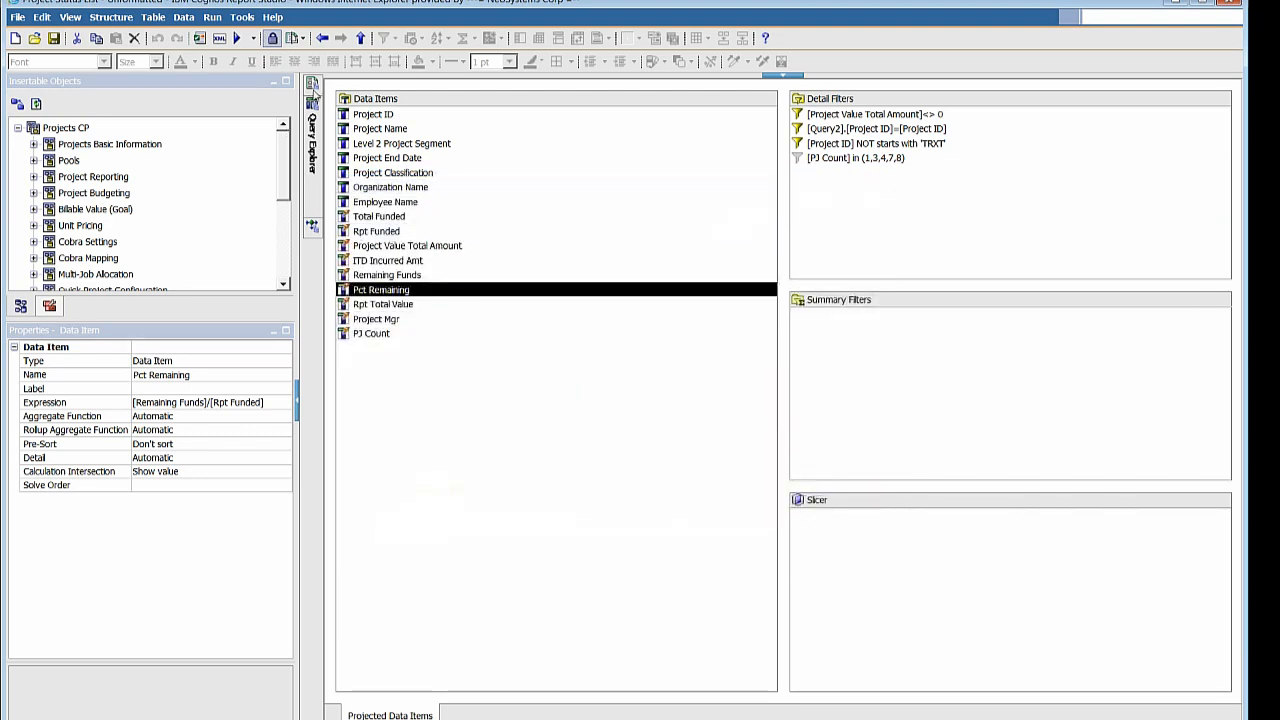
pyautogui.moveTo(313, 86)
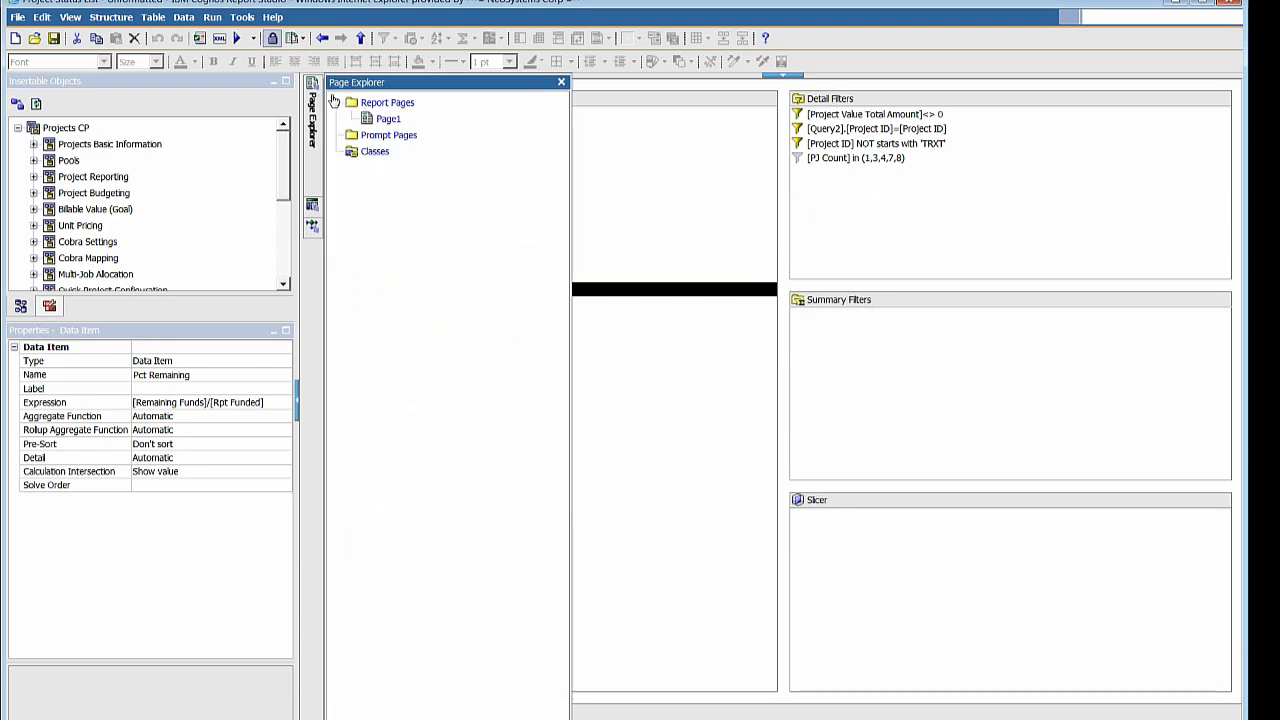
pyautogui.doubleClick(388, 118)
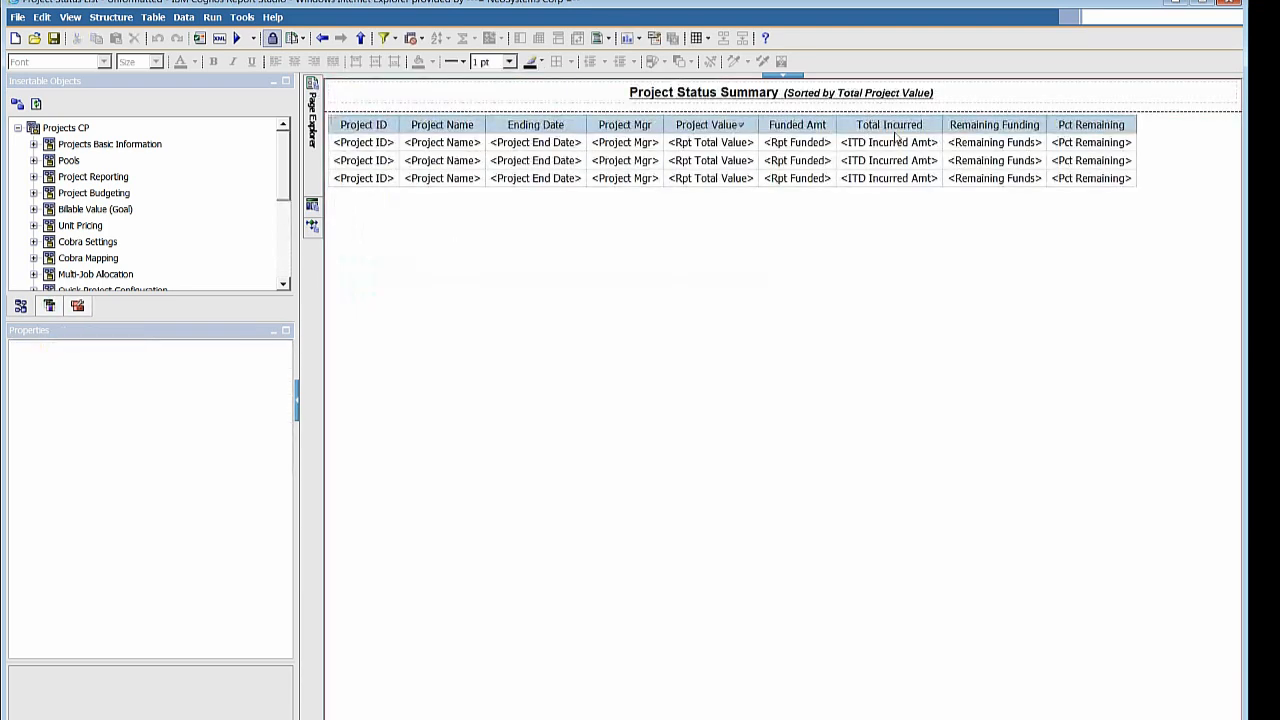
# Step: Create a Numeric Range conditional style for the Pct Remaining column body, based on the Pct Remaining data item
pyautogui.click(1067, 166)
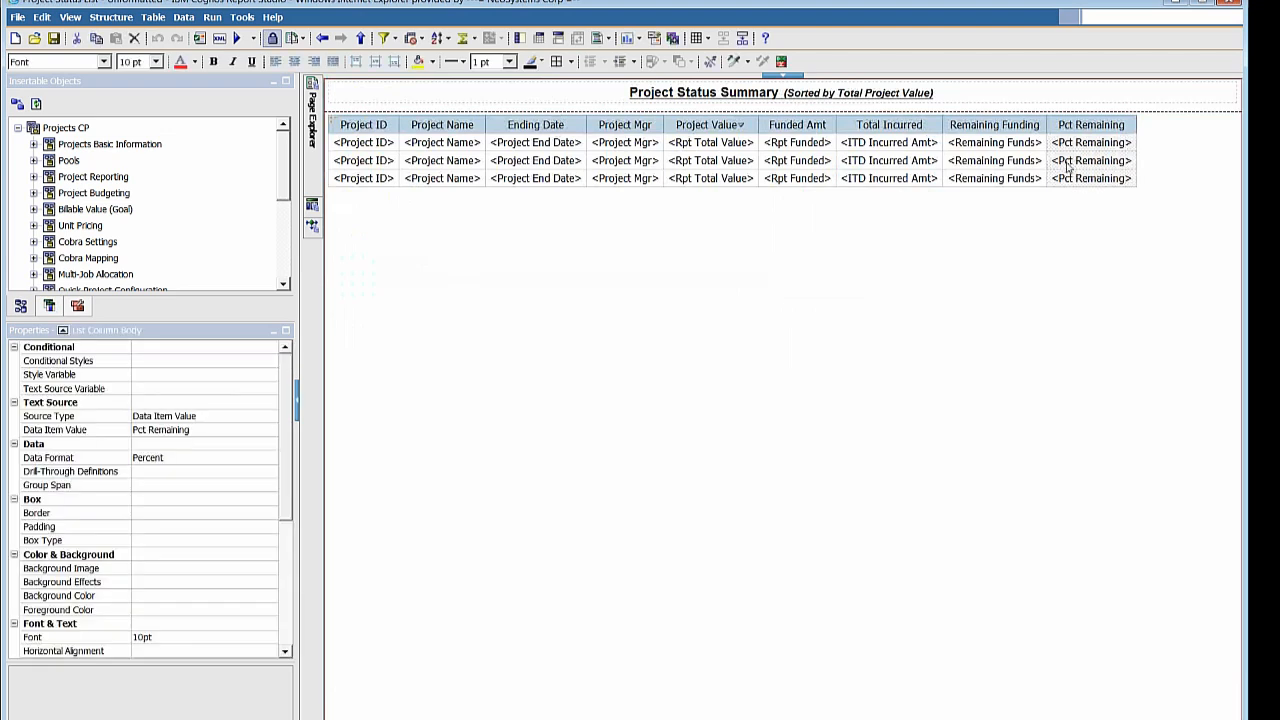
pyautogui.click(192, 366)
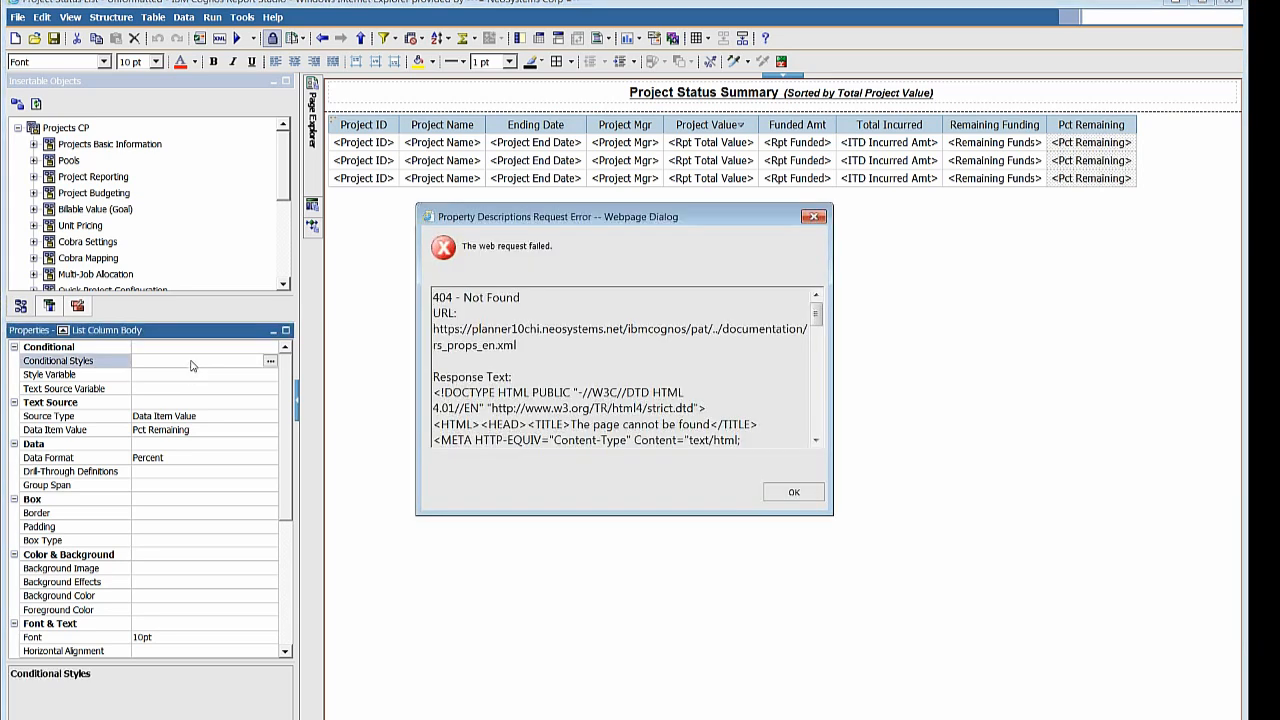
pyautogui.click(798, 491)
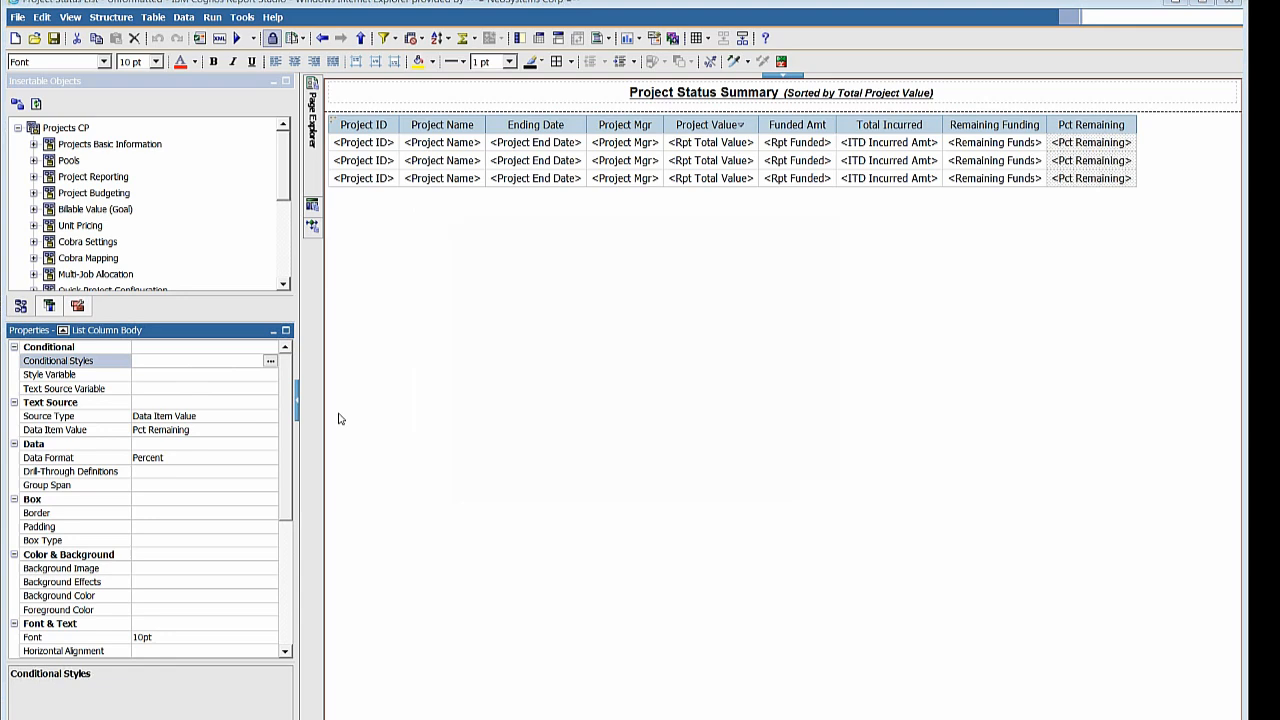
pyautogui.click(270, 361)
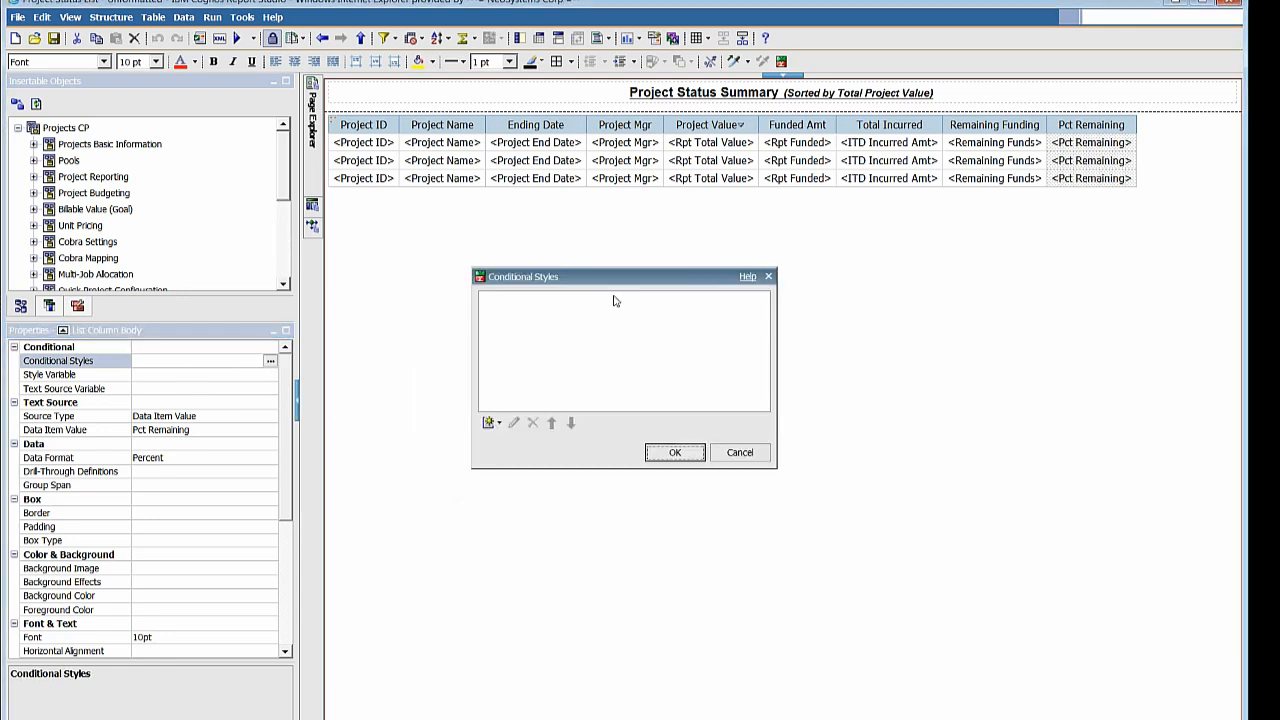
pyautogui.click(489, 424)
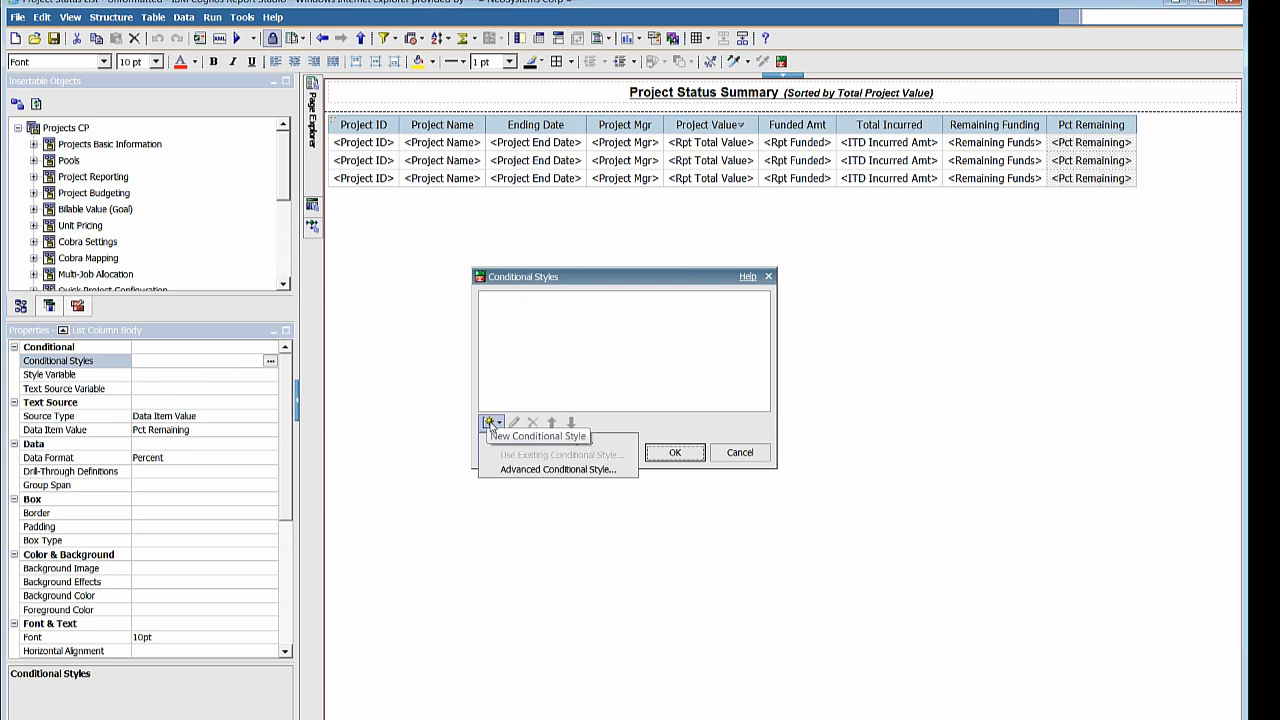
pyautogui.click(520, 442)
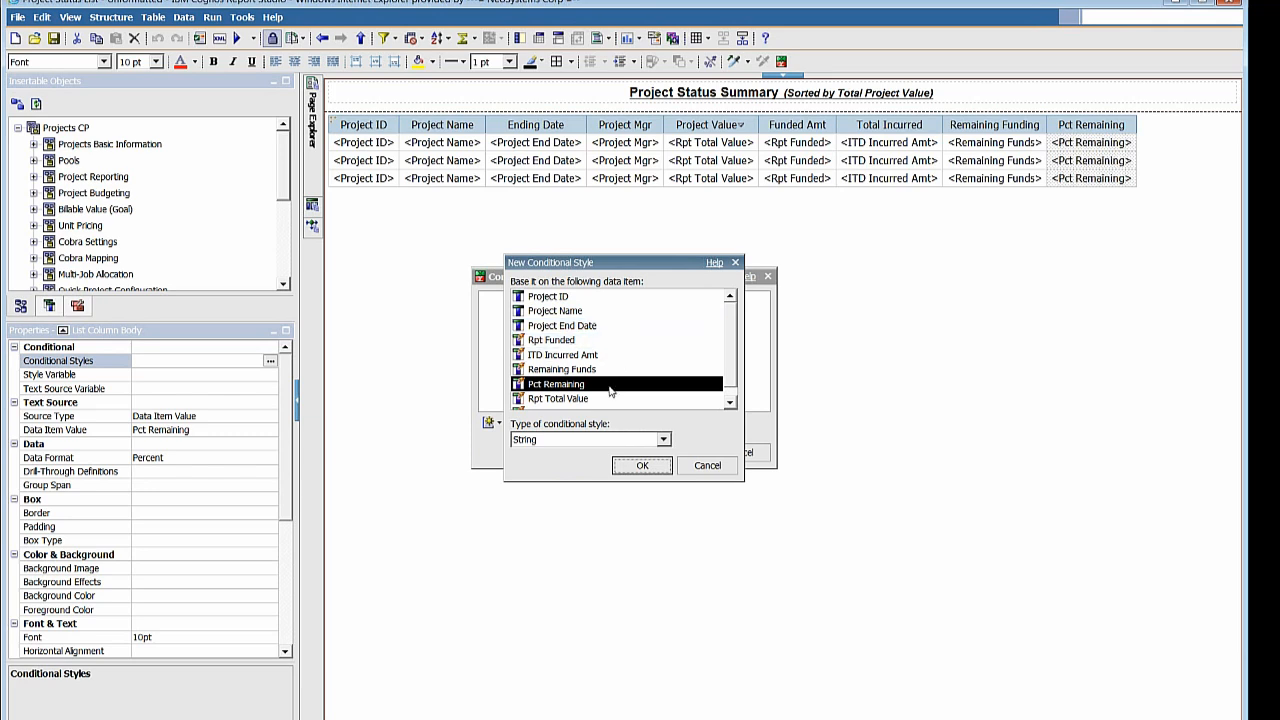
pyautogui.click(663, 441)
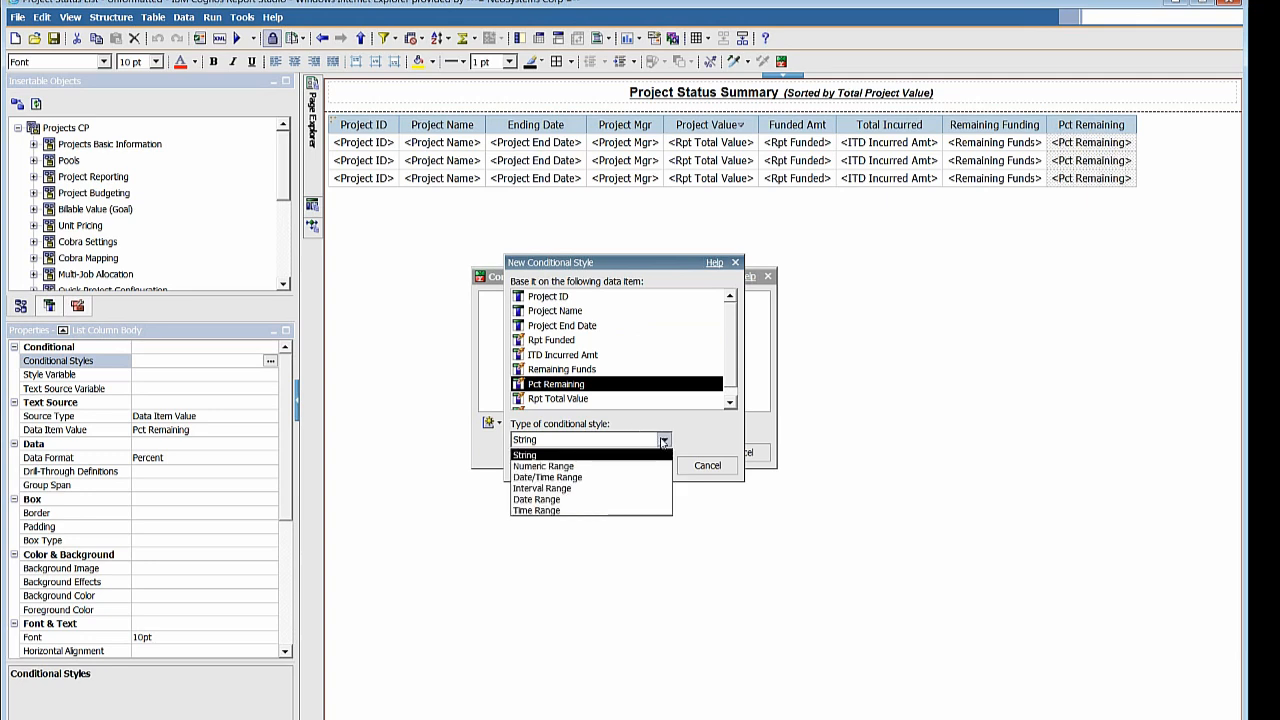
pyautogui.click(571, 467)
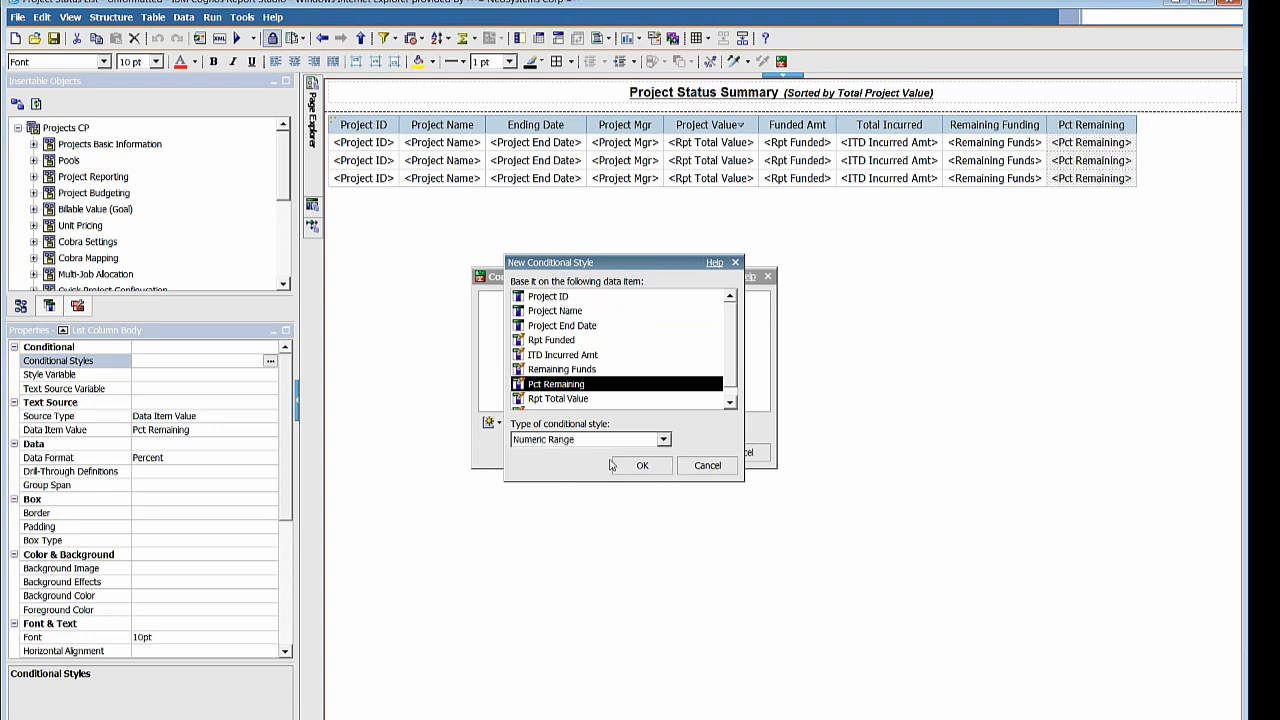
pyautogui.click(642, 467)
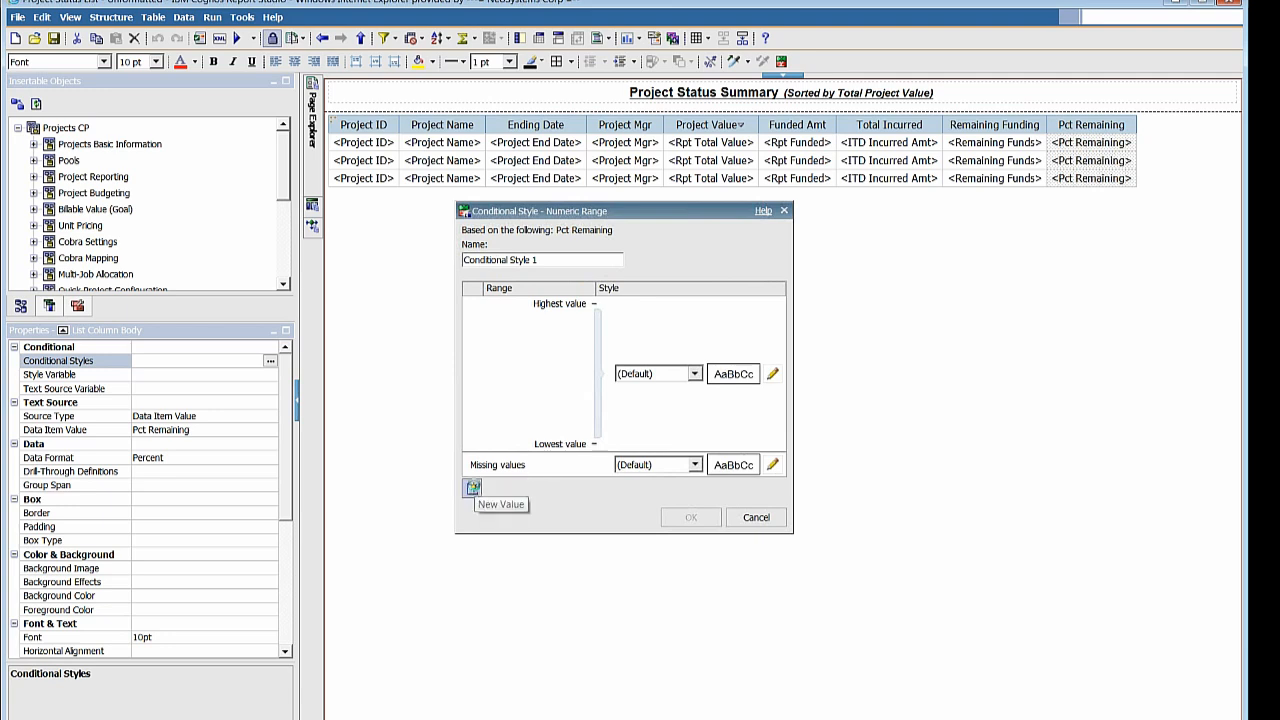
# Step: Add a threshold value of .1 to the conditional style and include it in the higher range
pyautogui.click(472, 487)
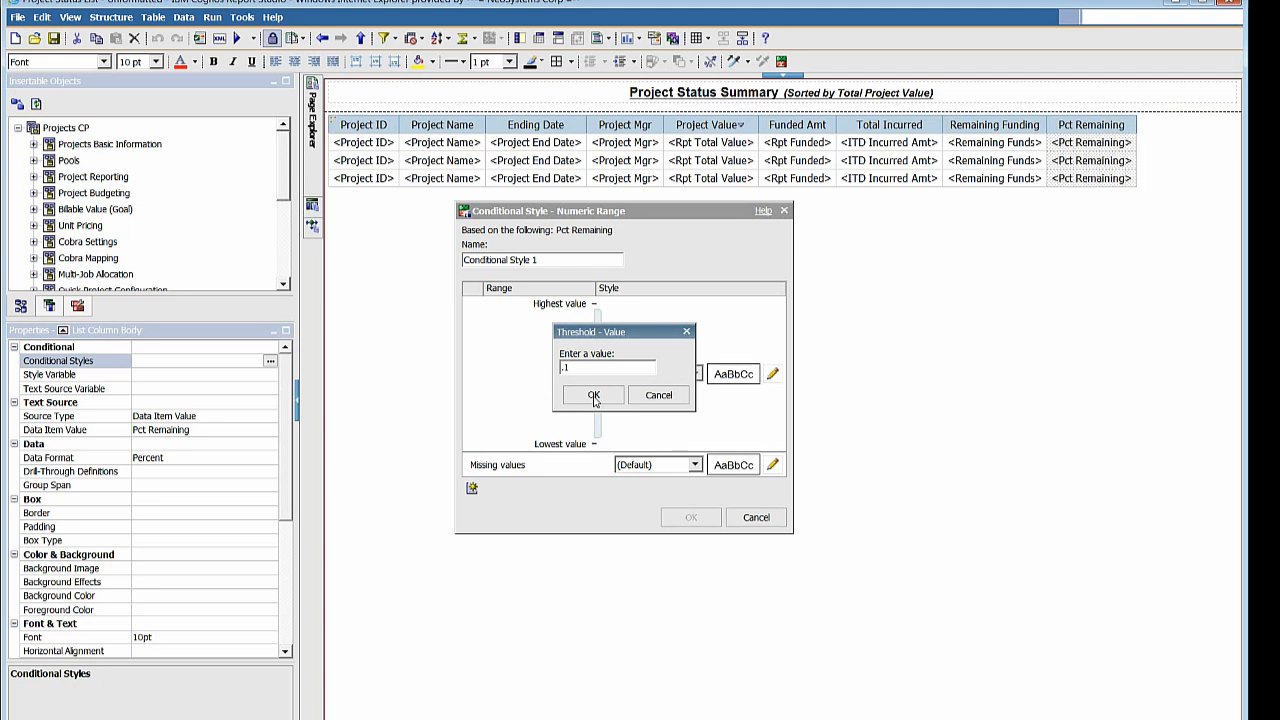
pyautogui.click(594, 396)
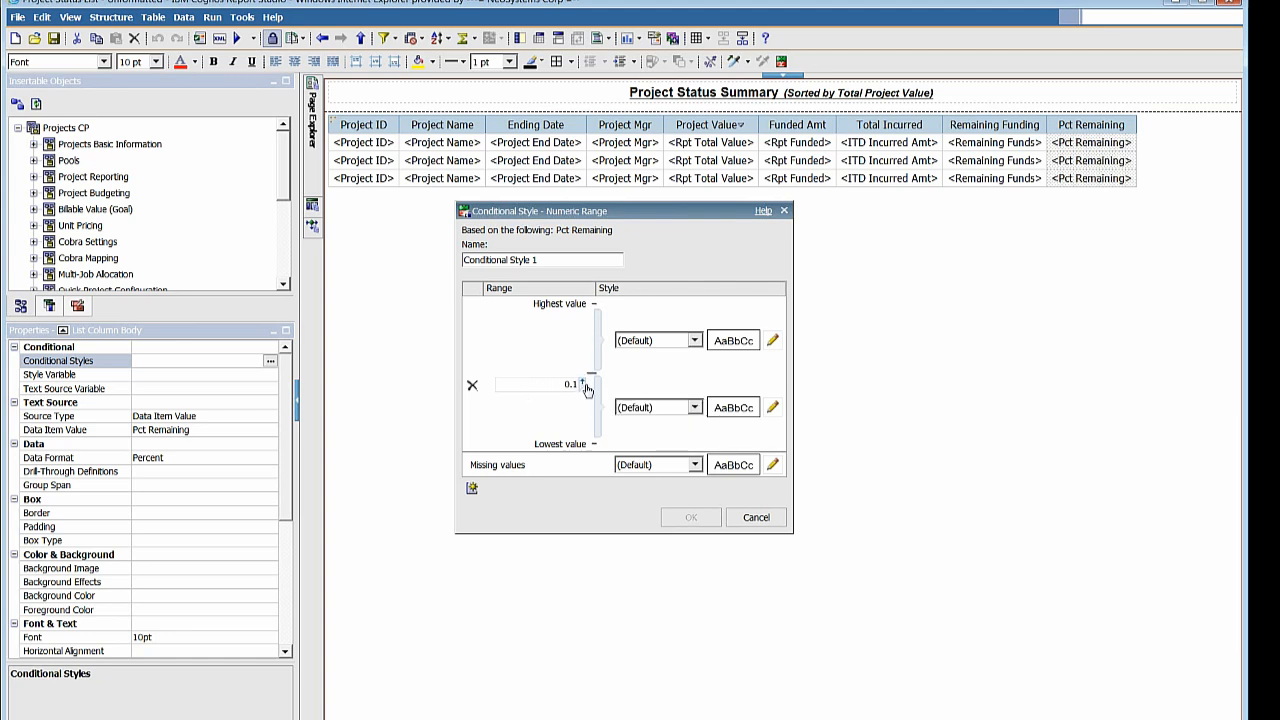
pyautogui.click(583, 385)
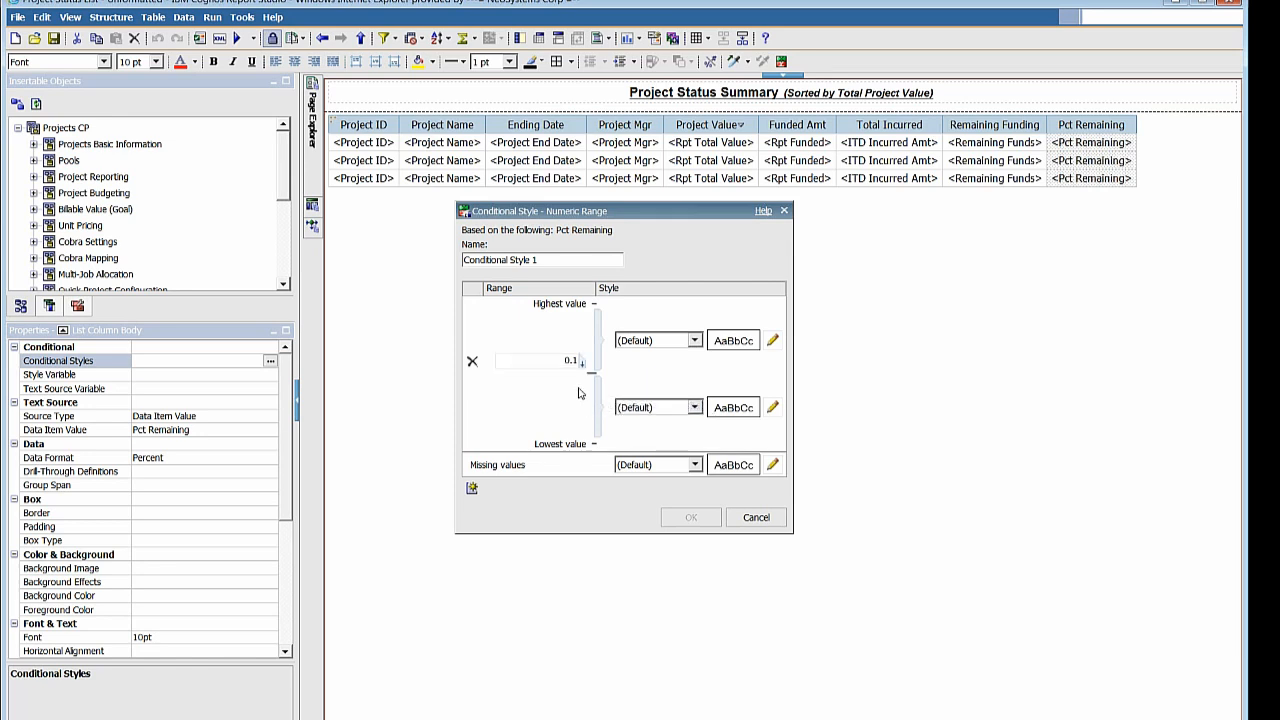
# Step: Assign the Poor style to the range below 0.1 and apply the conditional style to the Pct Remaining column
pyautogui.click(695, 408)
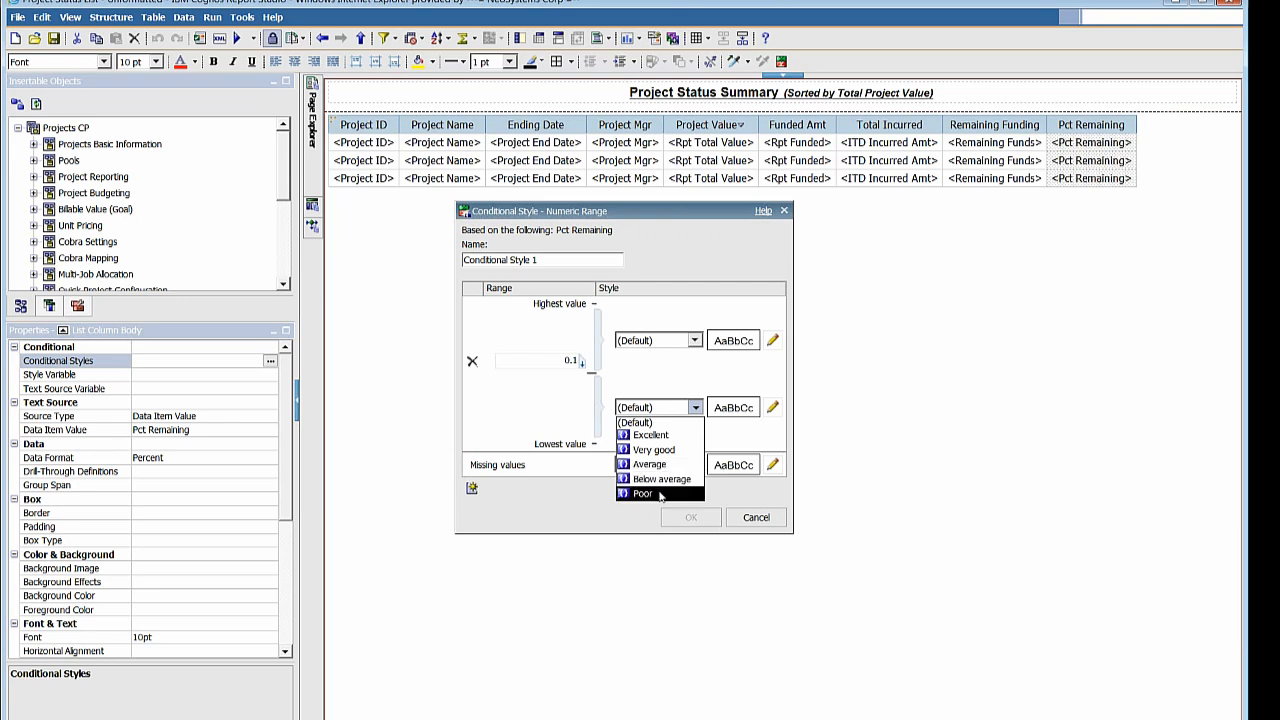
pyautogui.click(660, 494)
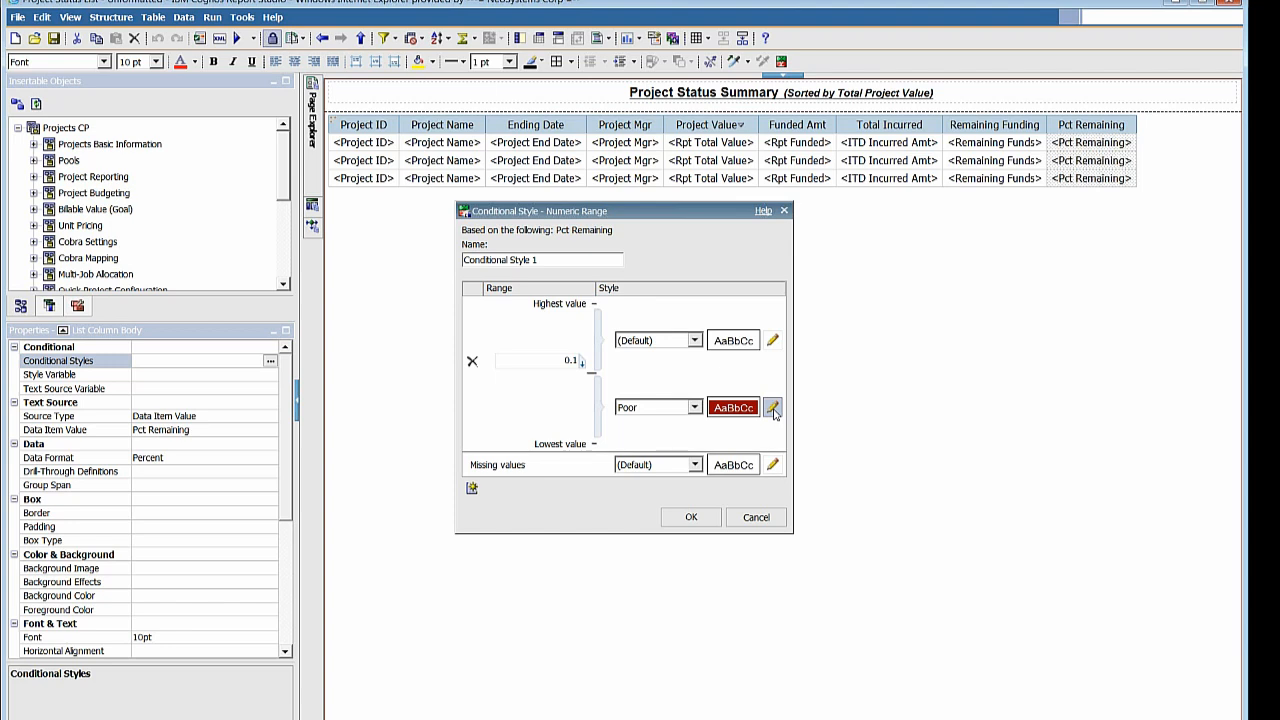
pyautogui.click(689, 518)
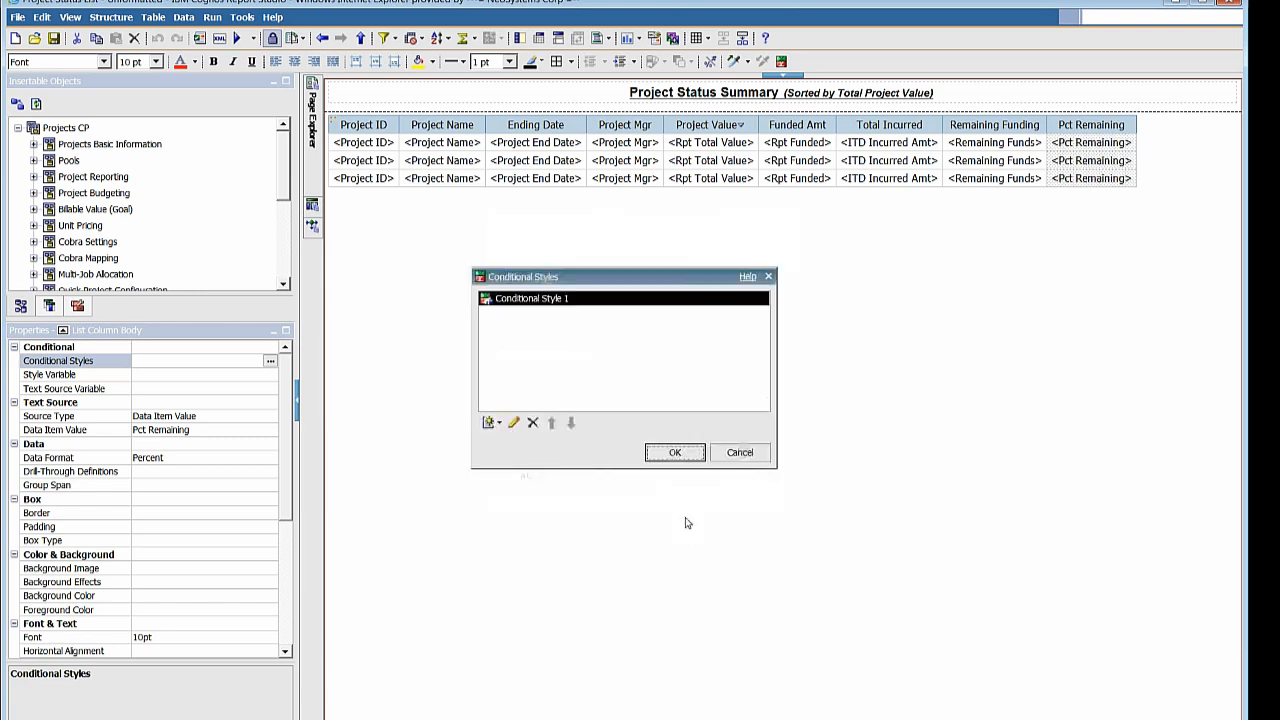
pyautogui.click(674, 455)
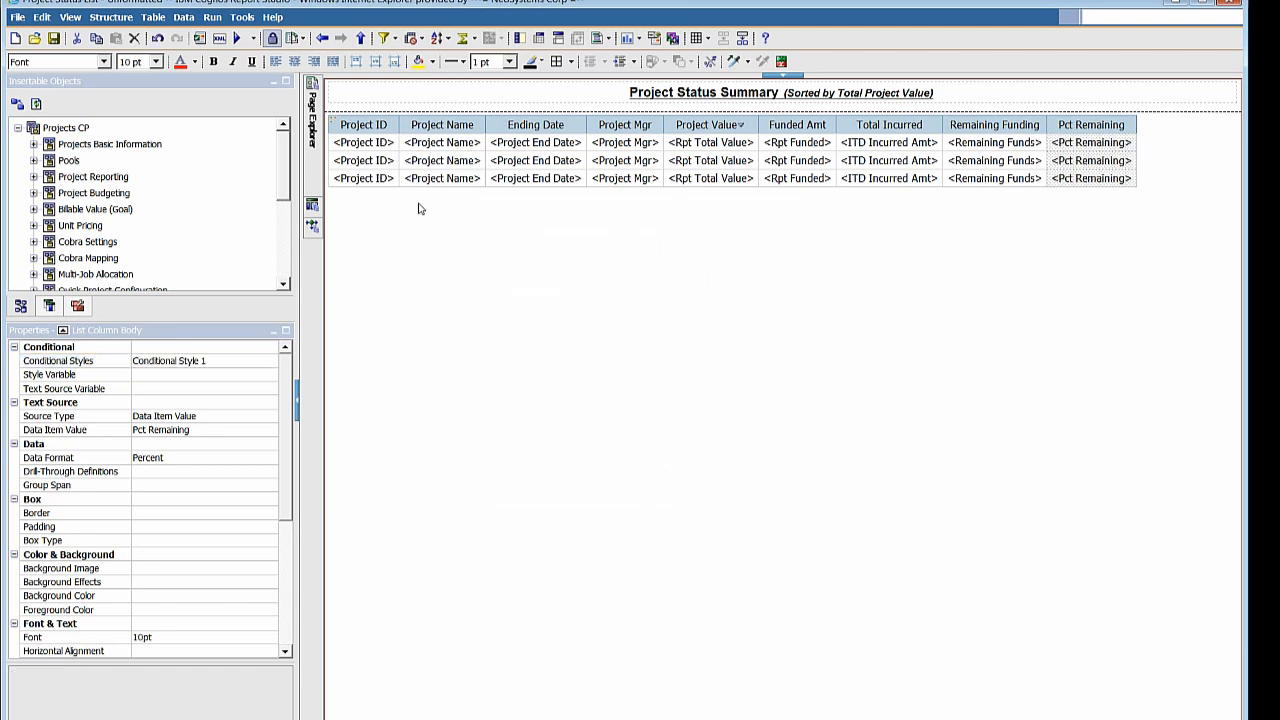
# Step: Run the Project Status List report, view the Pct Remaining highlighting in the maximized viewer, and close the output
pyautogui.click(237, 40)
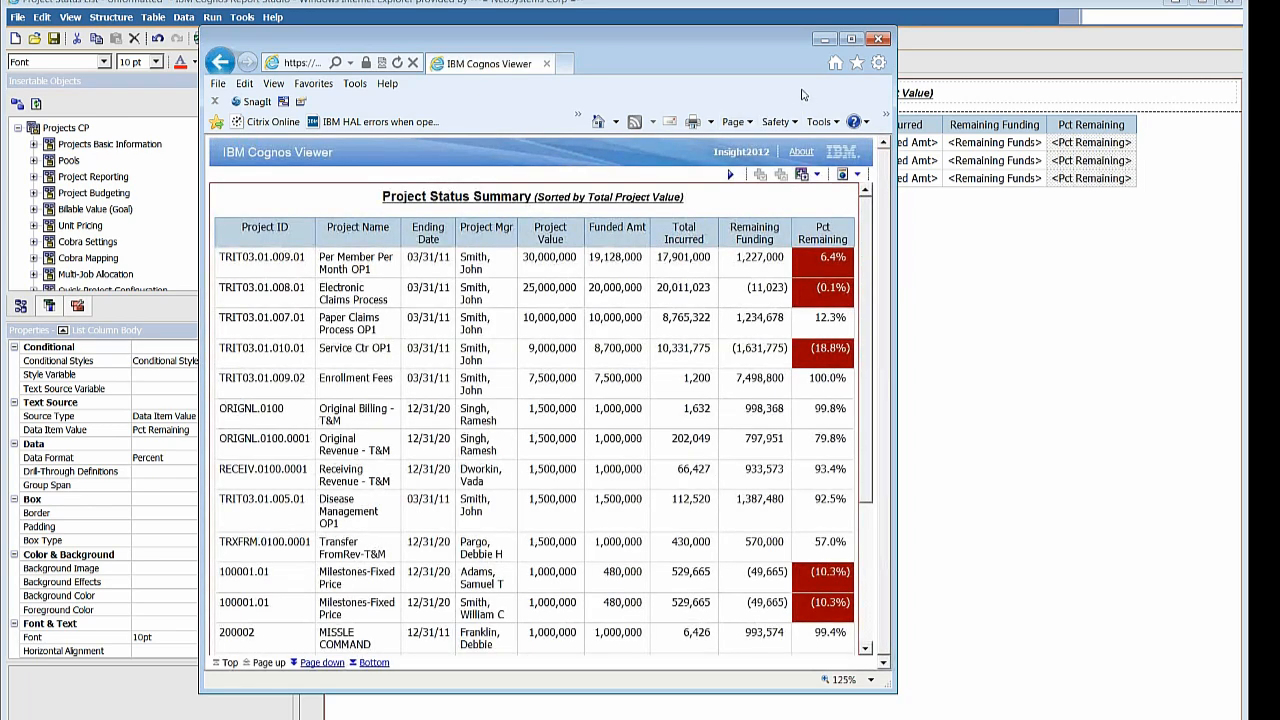
pyautogui.click(856, 39)
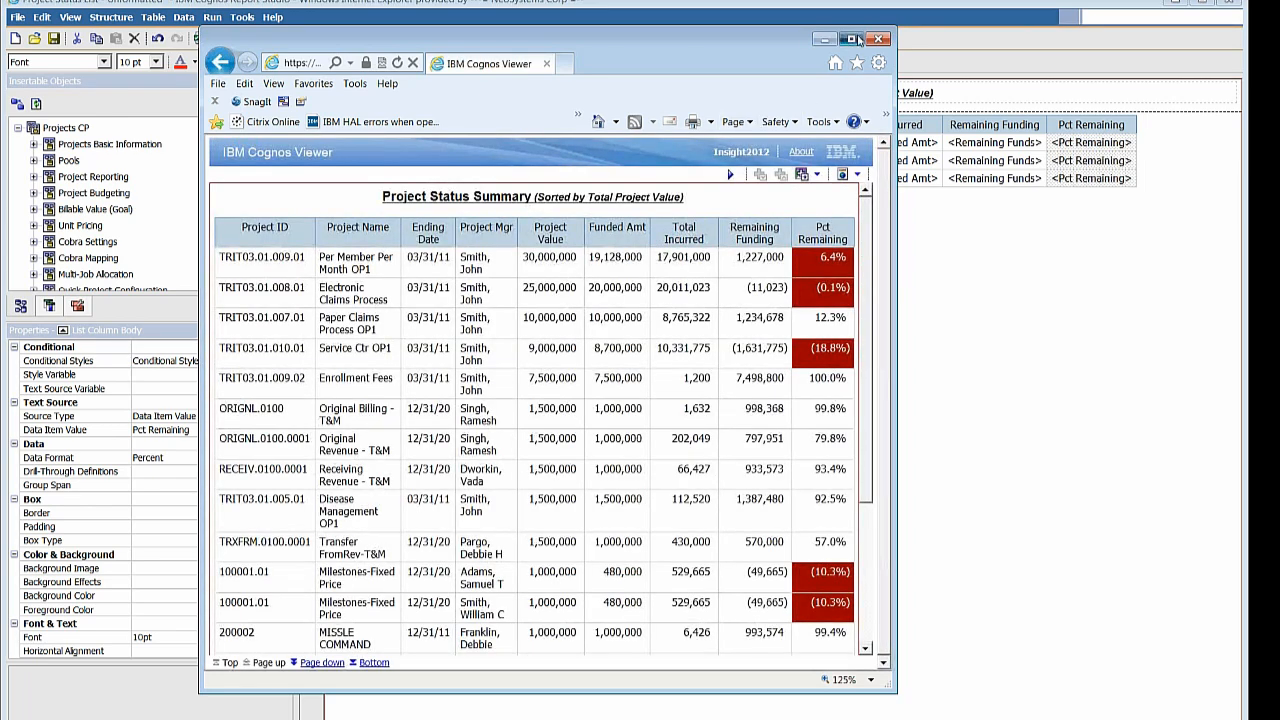
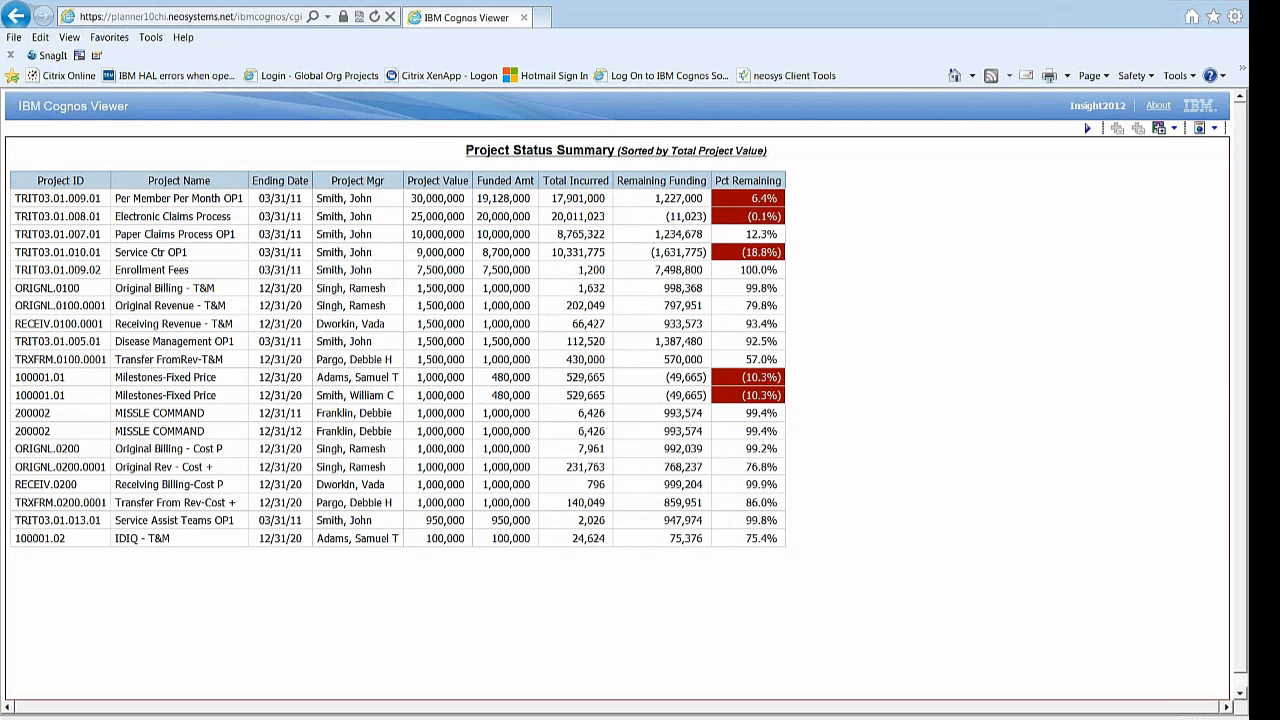
pyautogui.click(1228, 2)
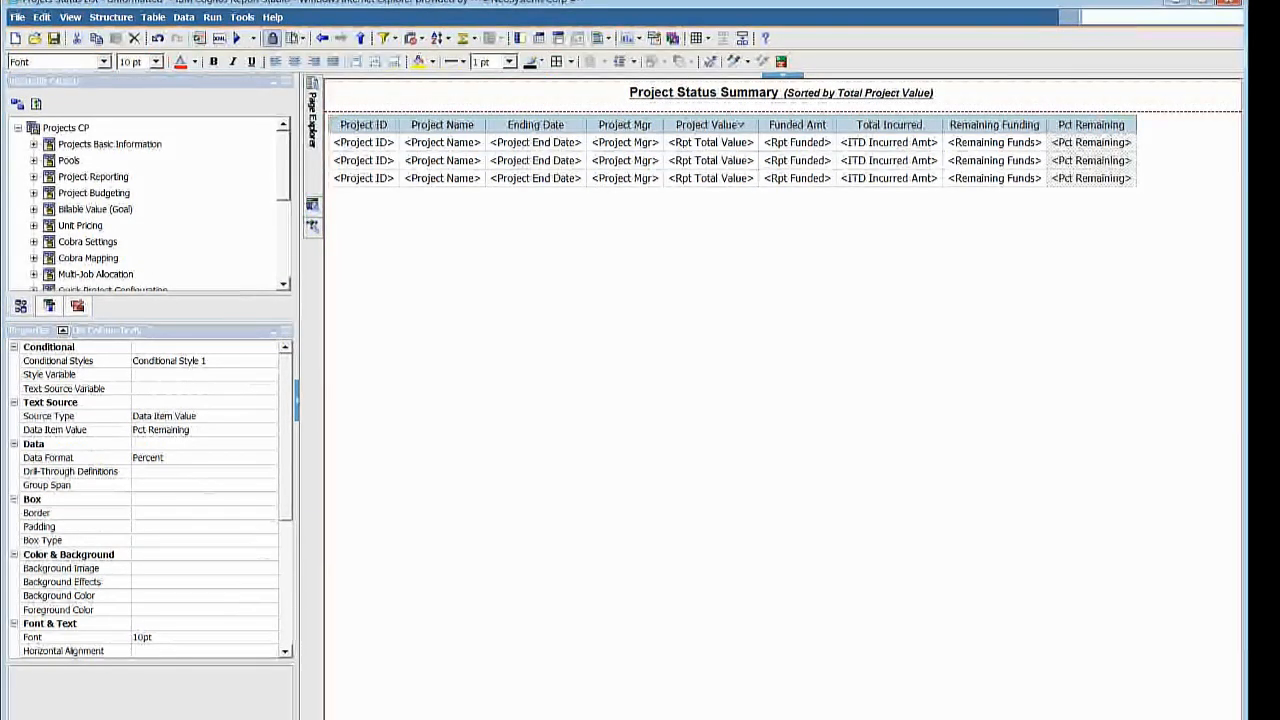
# Step: Switch to the Public Folders window in Cognos Connection and run the 6- Payment Details for Vendors report
pyautogui.click(208, 718)
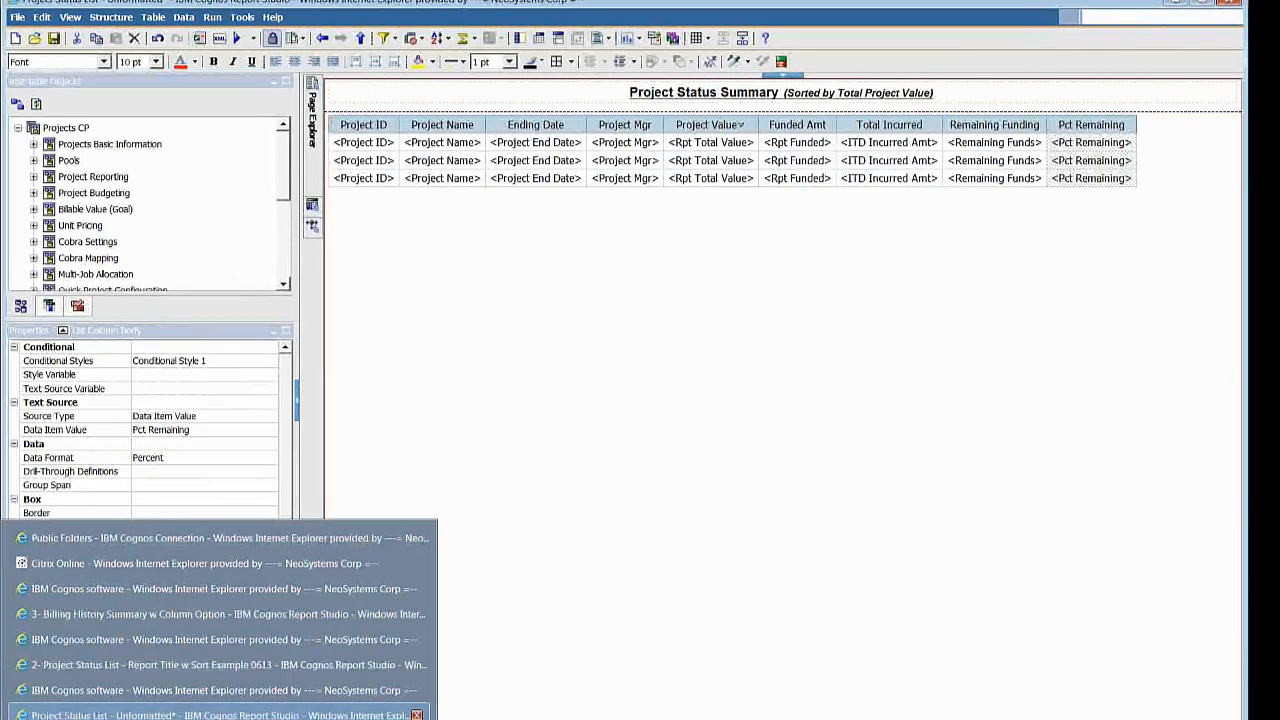
pyautogui.click(82, 538)
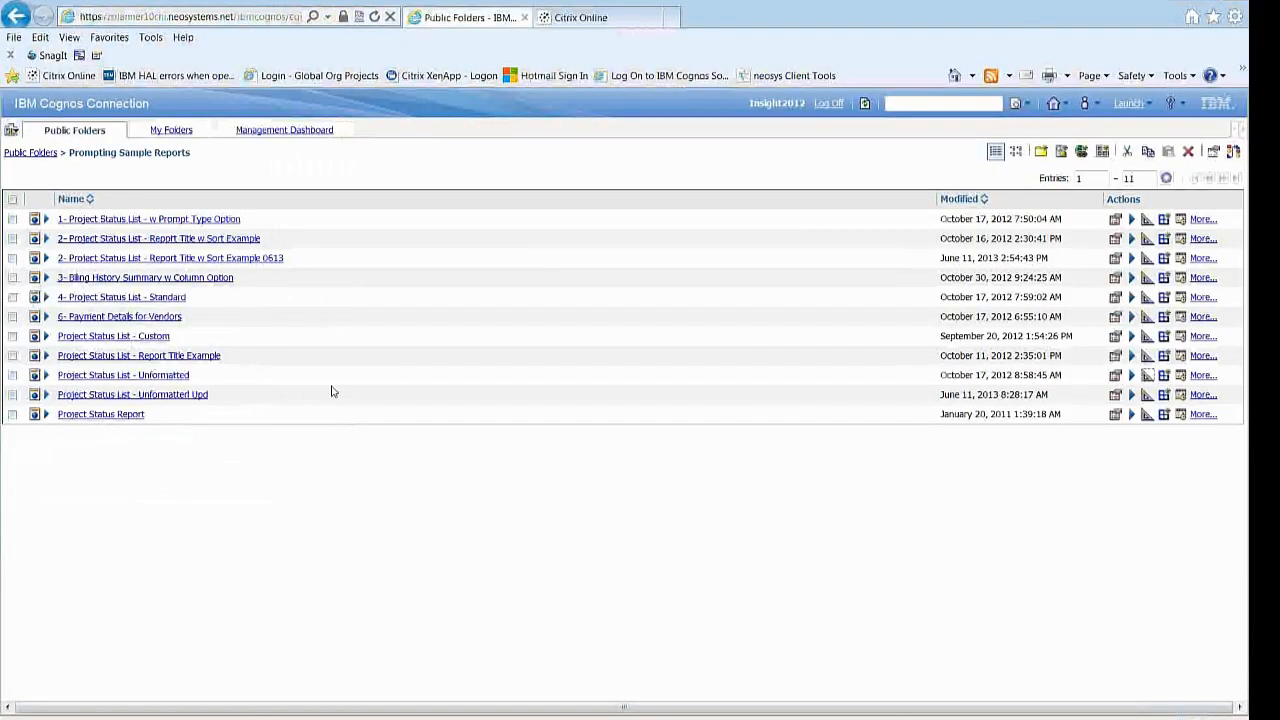
pyautogui.click(160, 318)
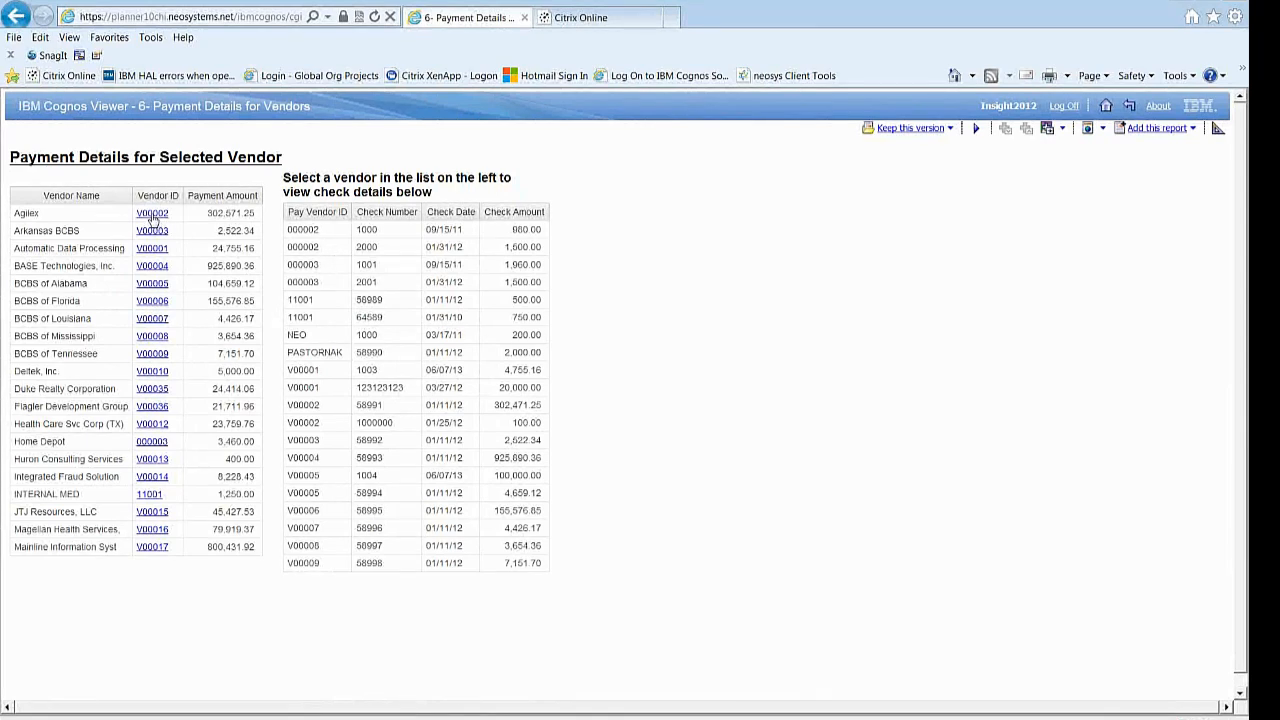
# Step: Drill into the vendor IDs of Agilex, BASE Technologies, Inc. and Home Depot in turn to view their check details
pyautogui.click(152, 216)
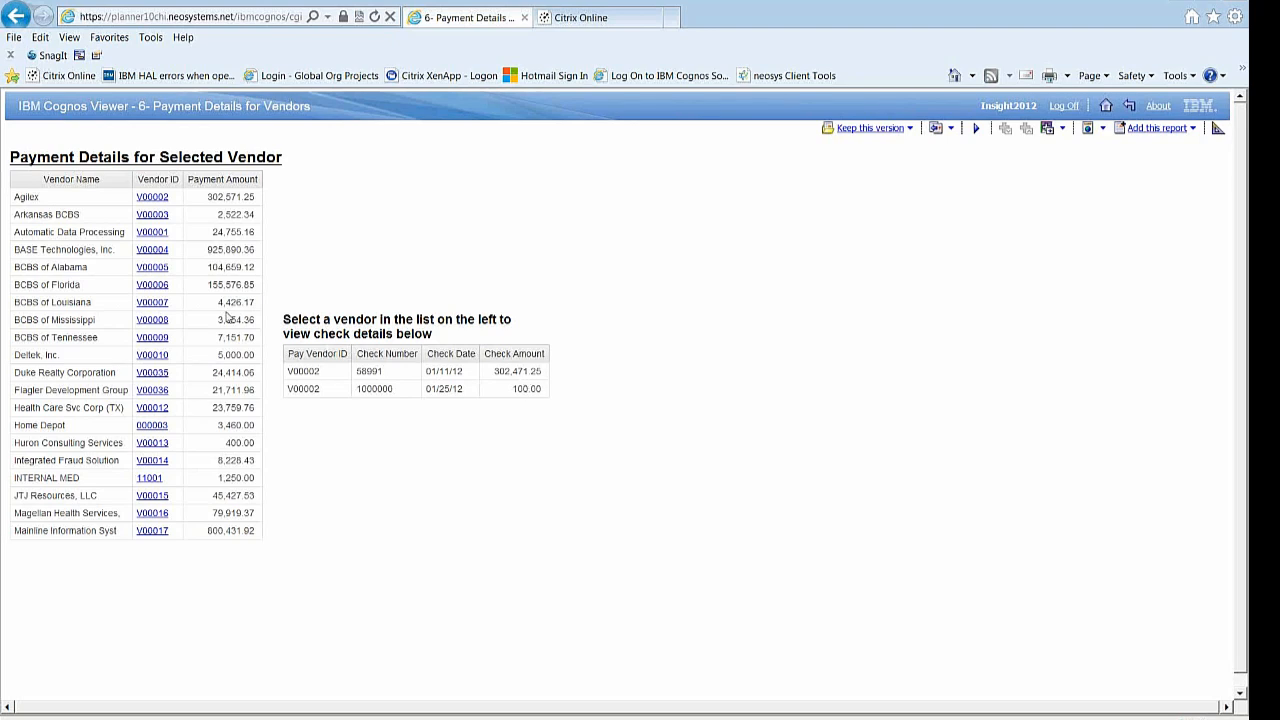
pyautogui.click(154, 251)
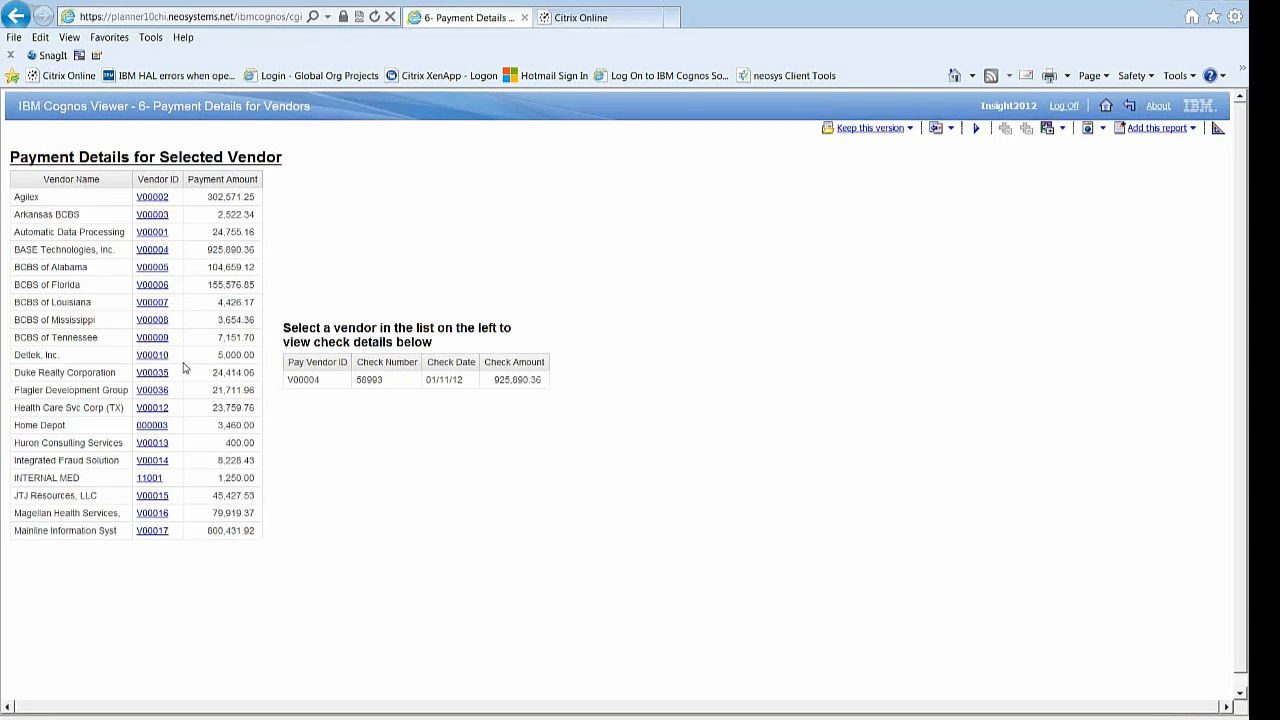
pyautogui.click(153, 428)
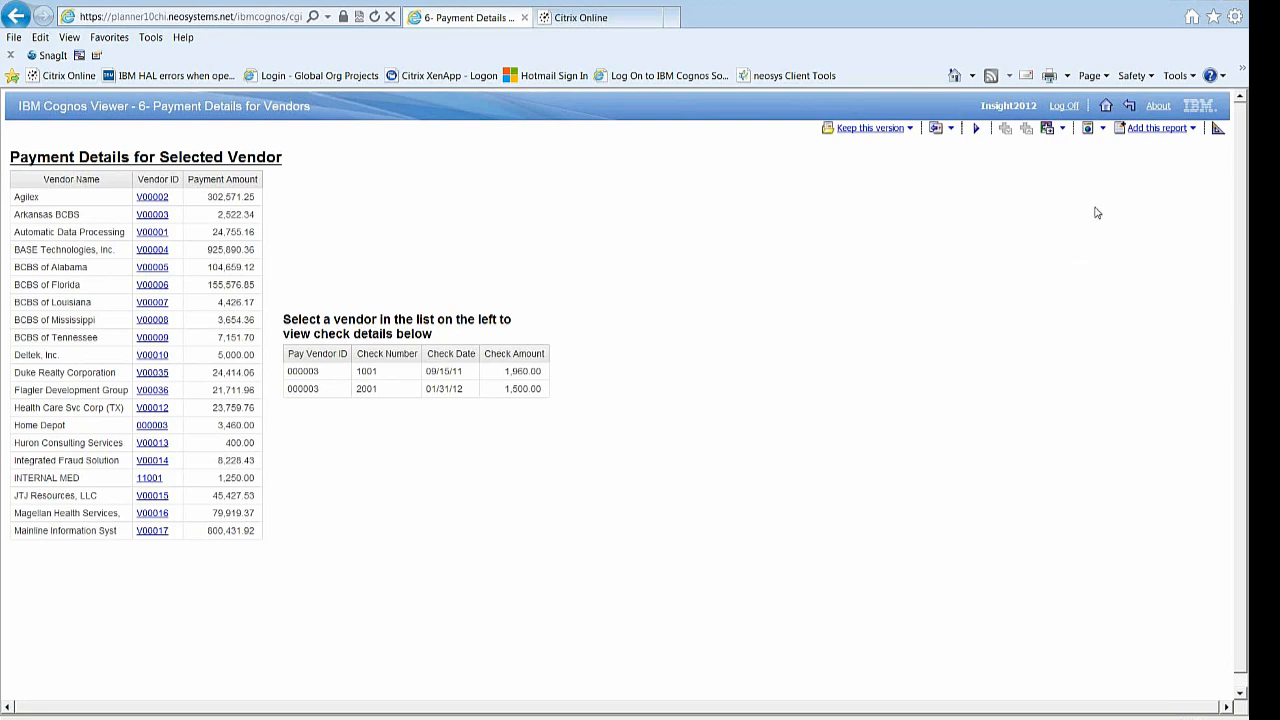
# Step: Open 6- Payment Details for Vendors in Report Studio and inspect the properties of its layout table, vendor list and check details list
pyautogui.click(1128, 107)
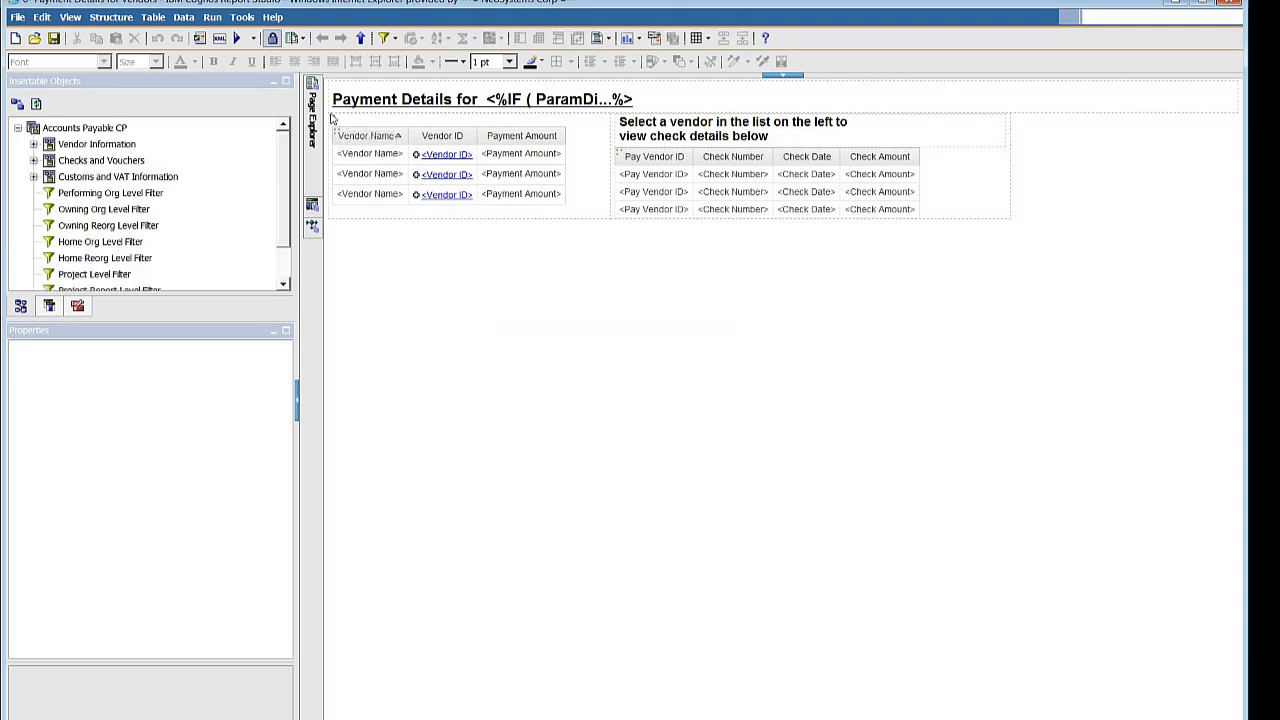
pyautogui.click(334, 110)
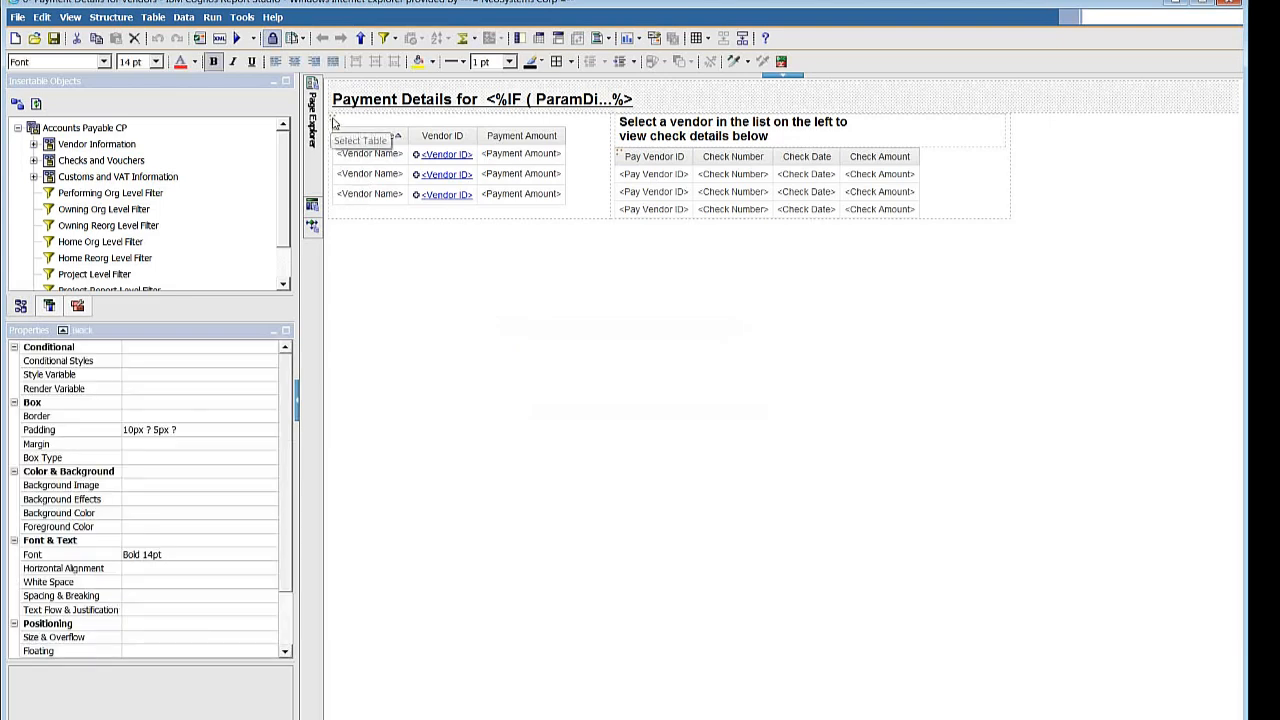
pyautogui.click(334, 121)
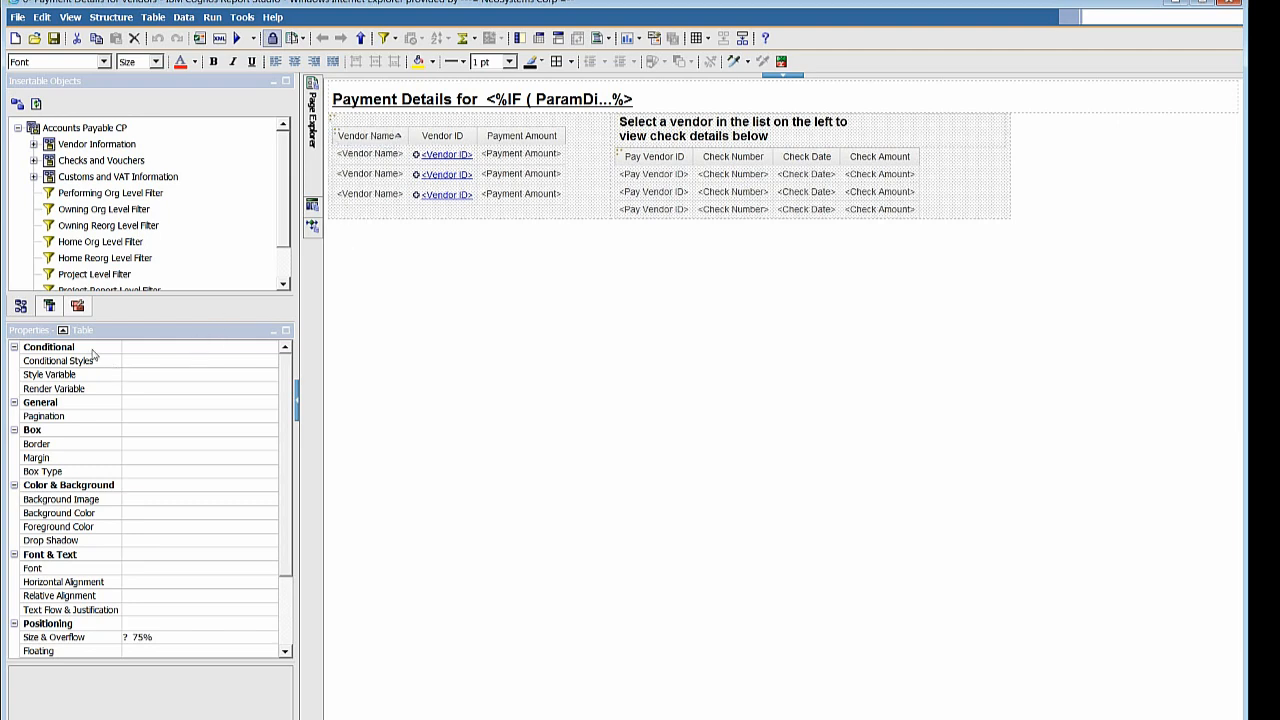
pyautogui.click(338, 133)
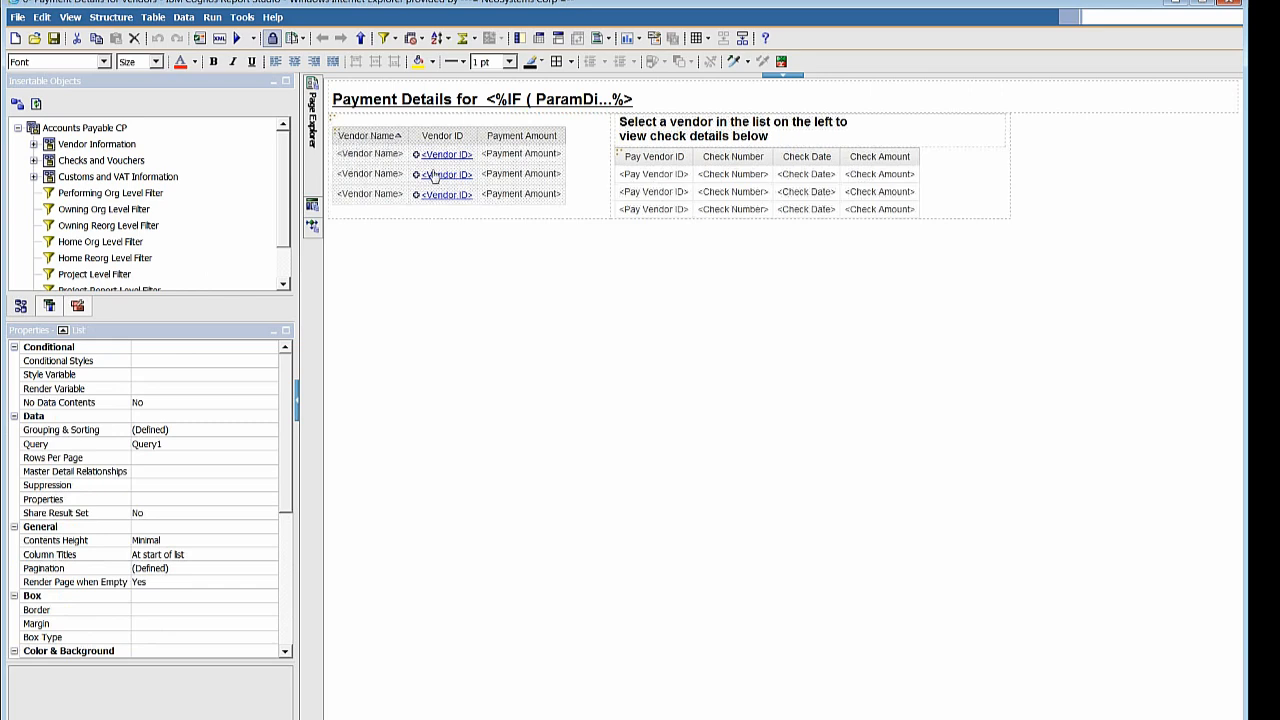
pyautogui.click(620, 155)
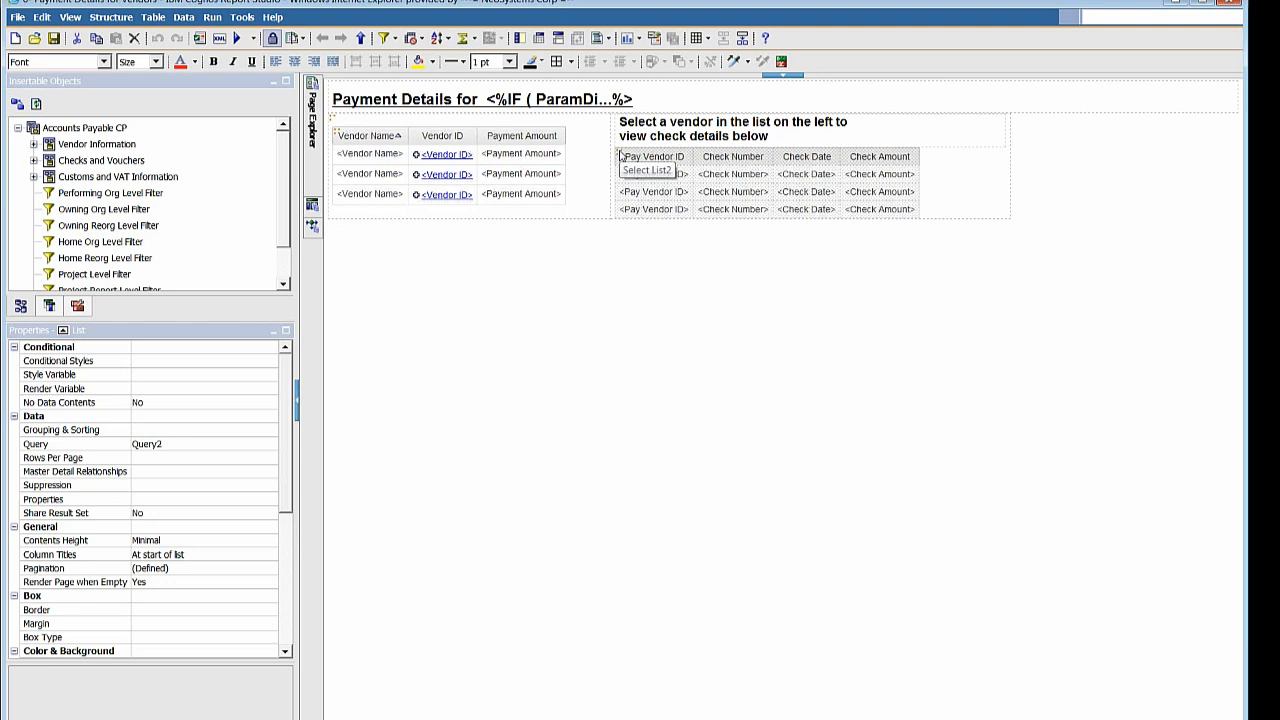
# Step: Examine the drill-through definition of the Vendor ID column, including its target report and parameters, without changing it
pyautogui.click(457, 185)
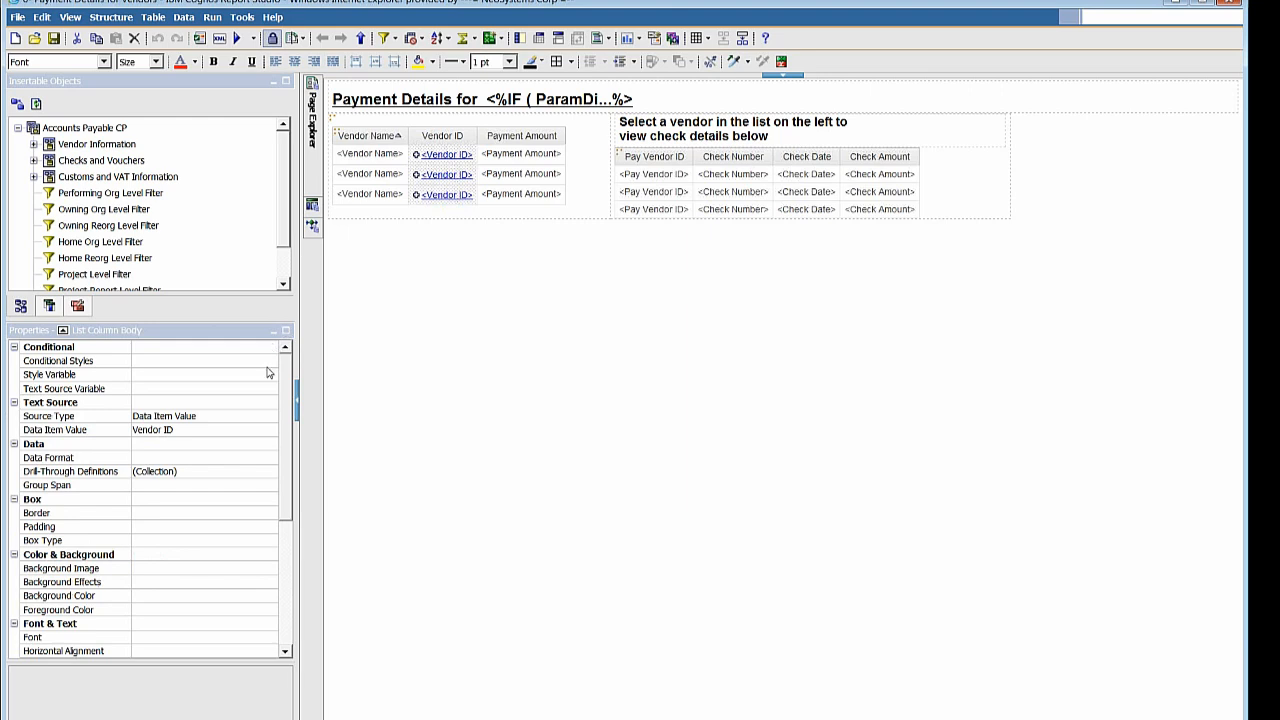
pyautogui.click(214, 475)
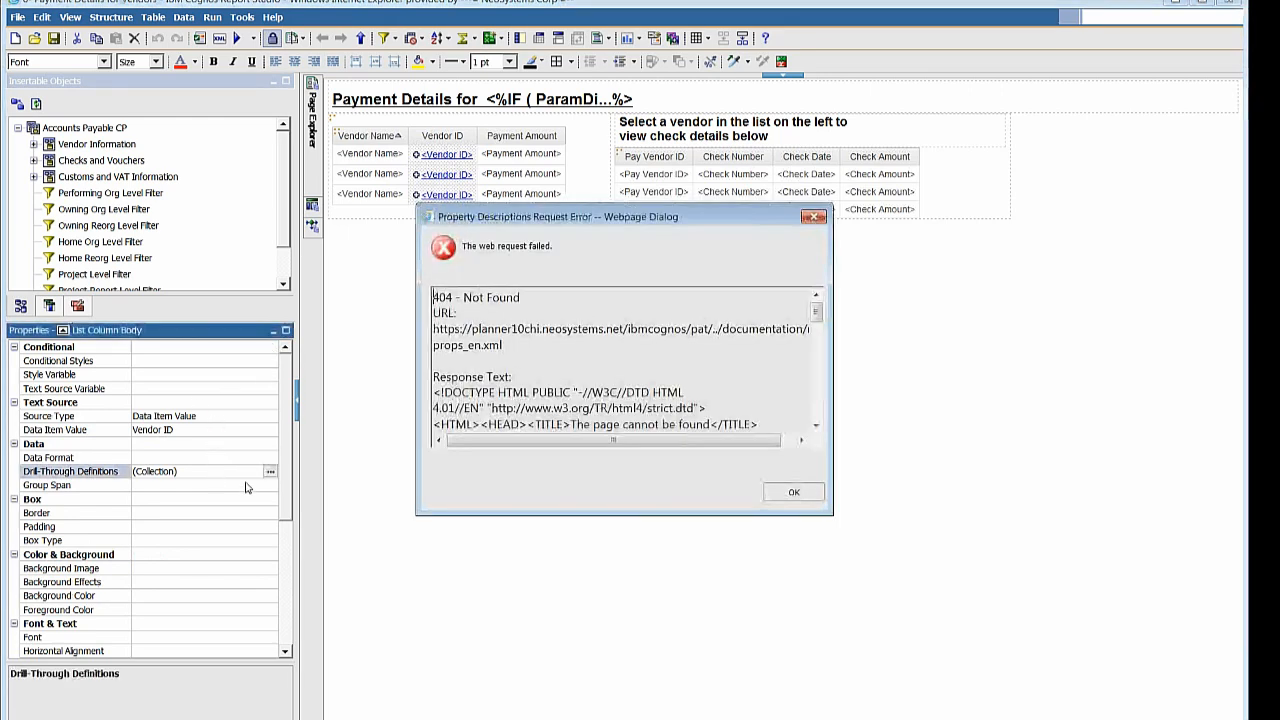
pyautogui.click(270, 471)
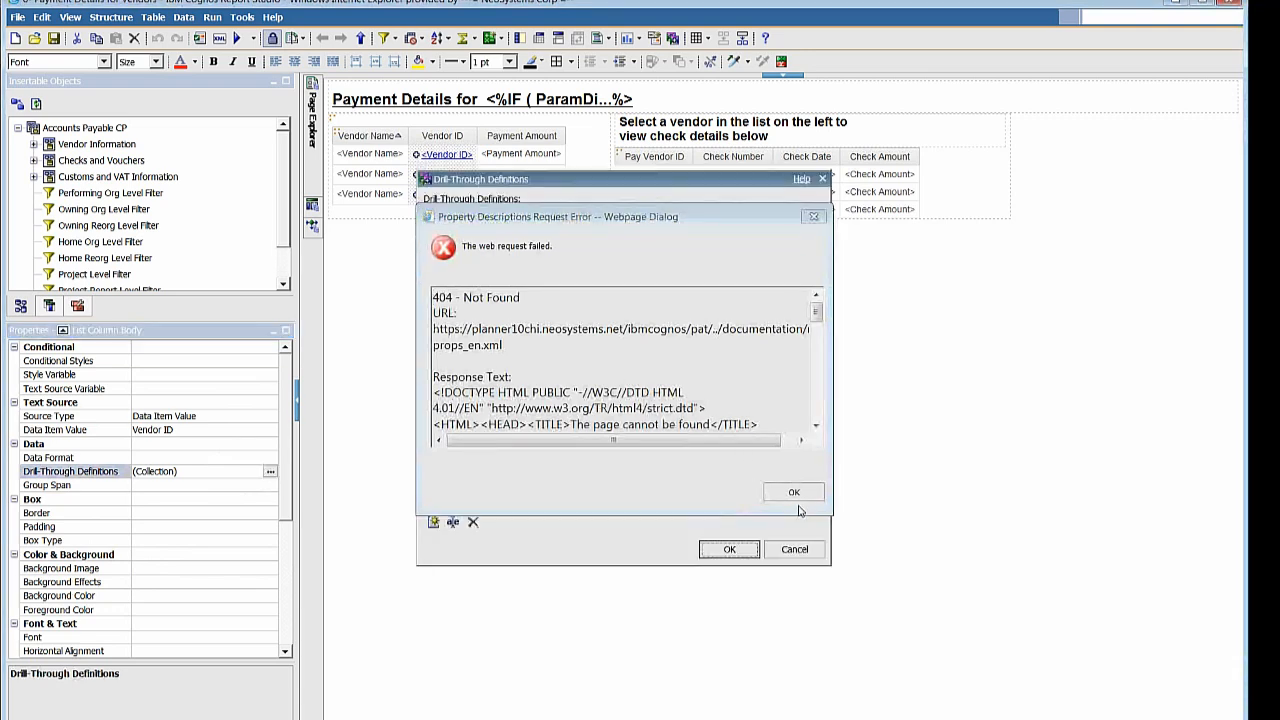
pyautogui.click(793, 492)
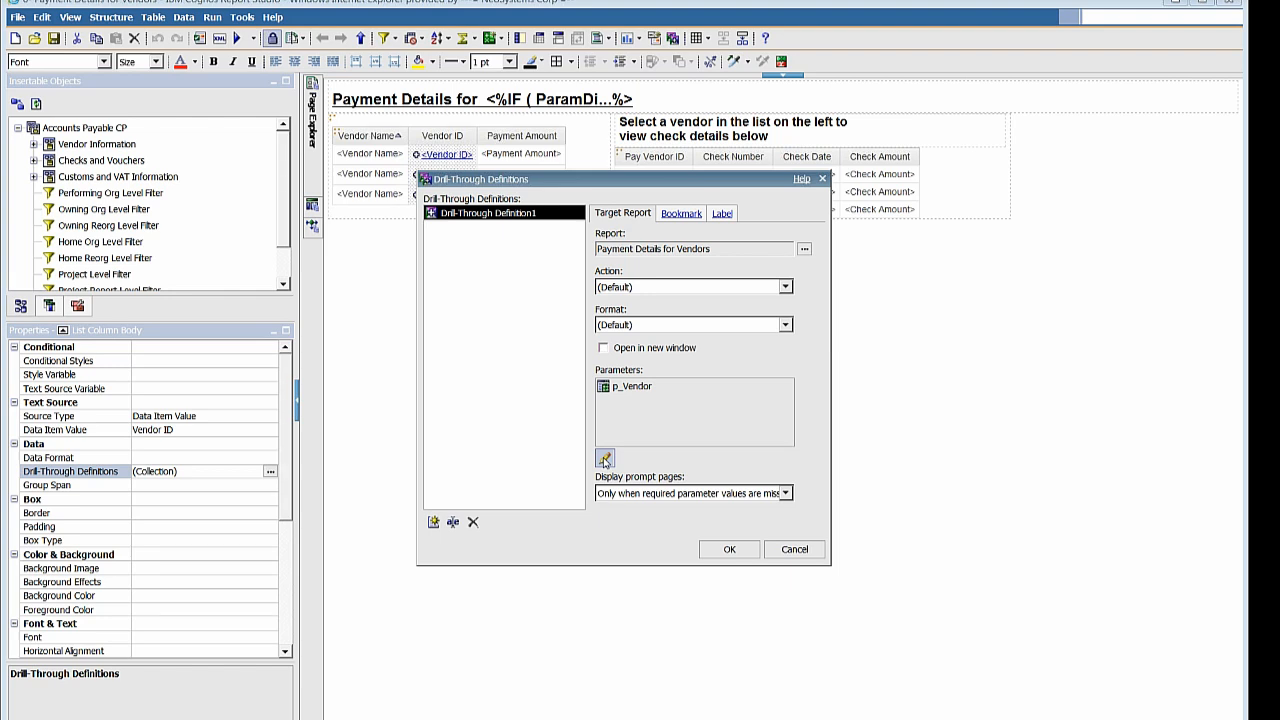
pyautogui.click(811, 553)
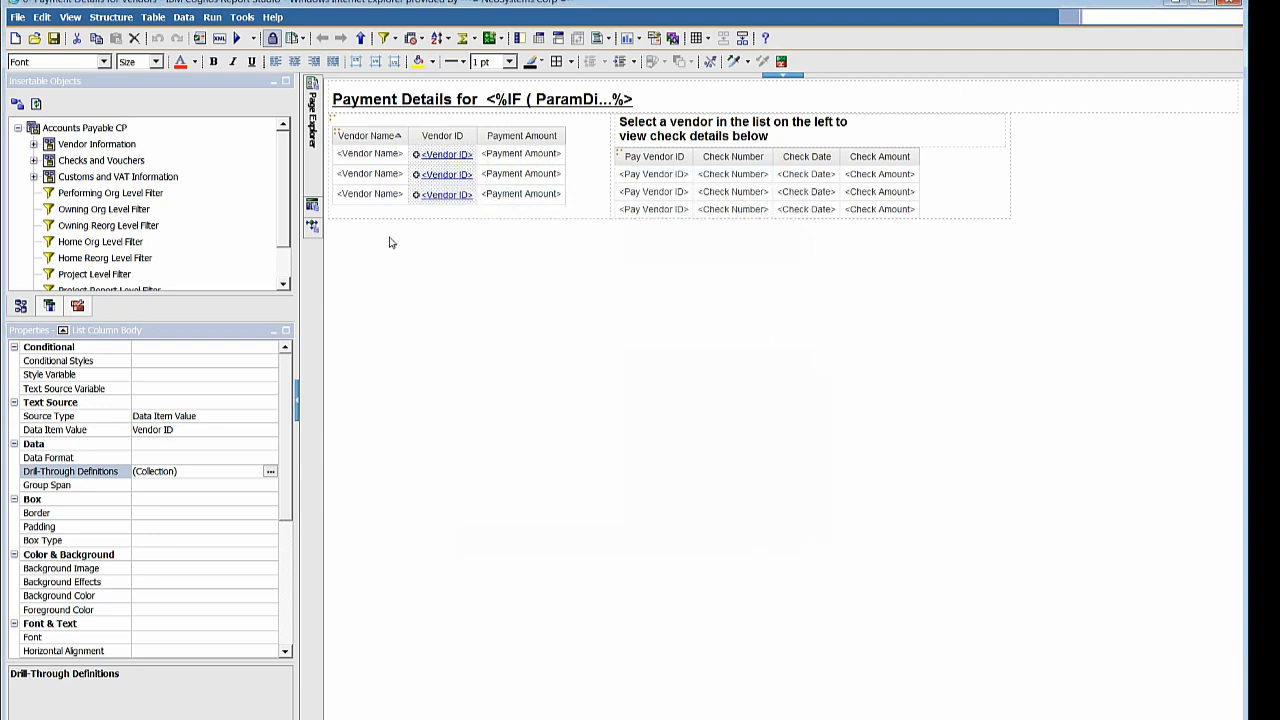